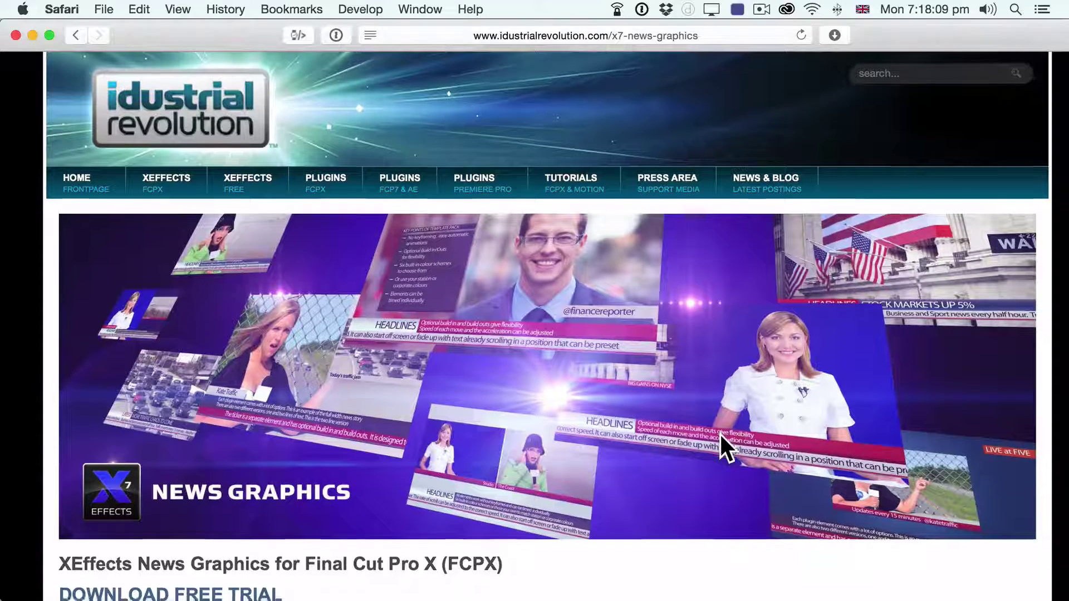
# Step: Scroll the X7 News Graphics page past the promo and tutorial videos to Download the Project
pyautogui.scroll(-1, 720, 435)
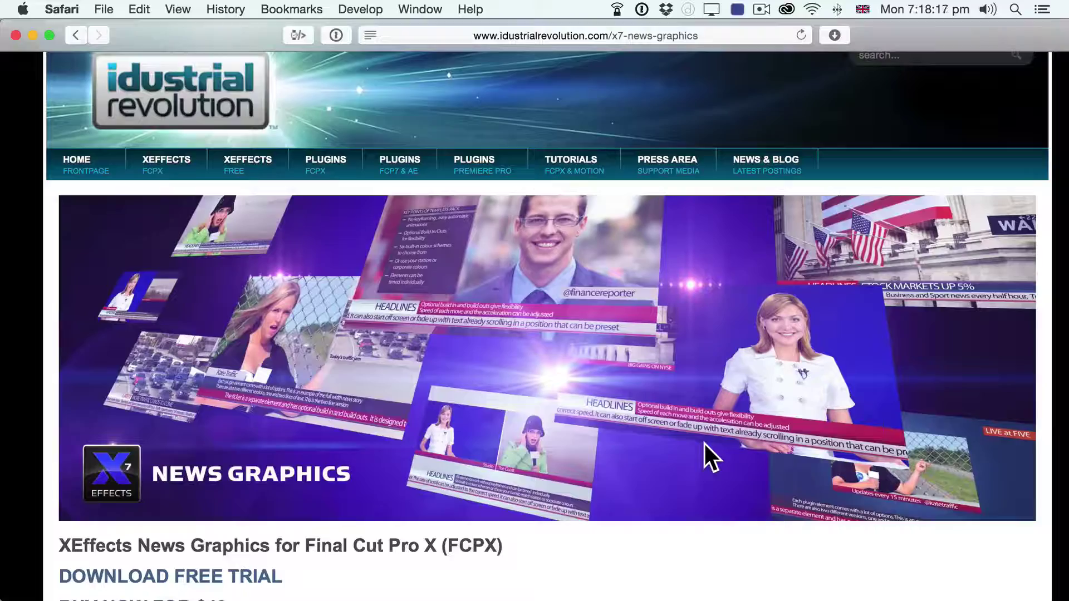
pyautogui.scroll(-7, 704, 444)
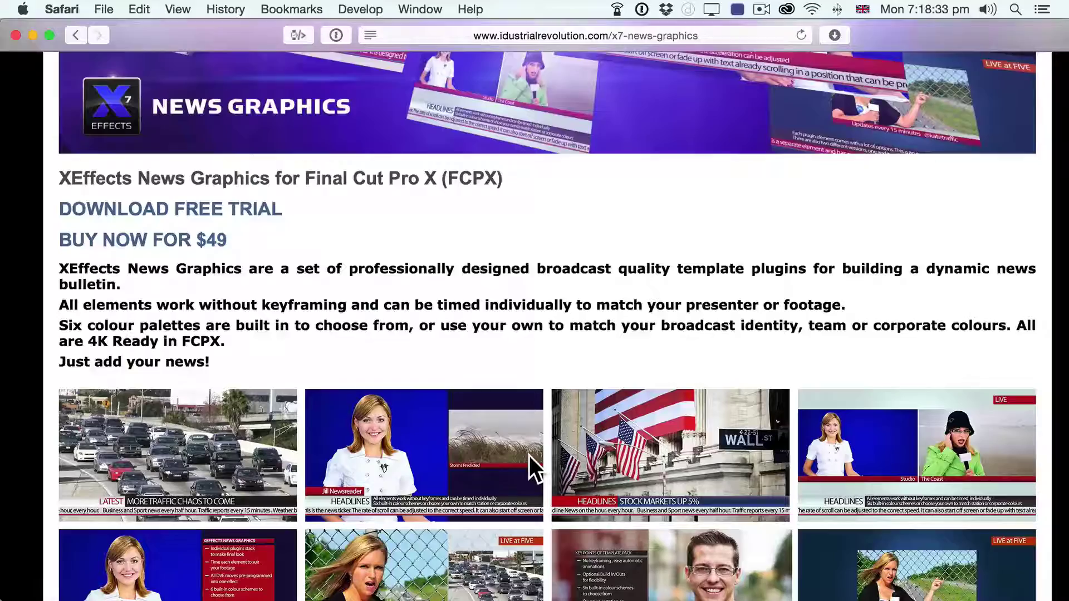
pyautogui.scroll(-2, 528, 456)
pyautogui.scroll(-1, 529, 456)
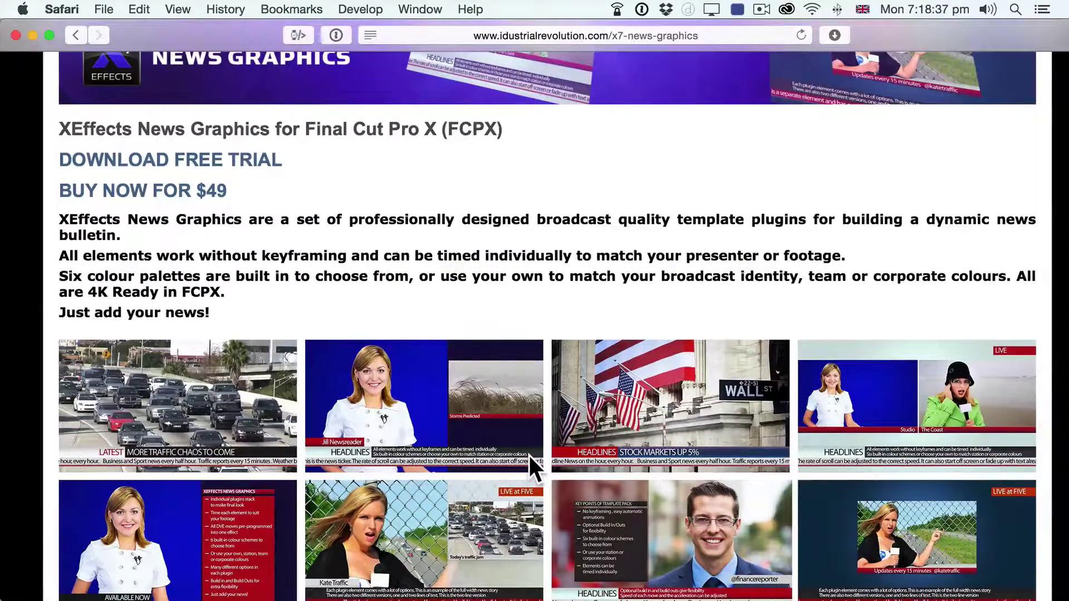
pyautogui.scroll(-10, 529, 454)
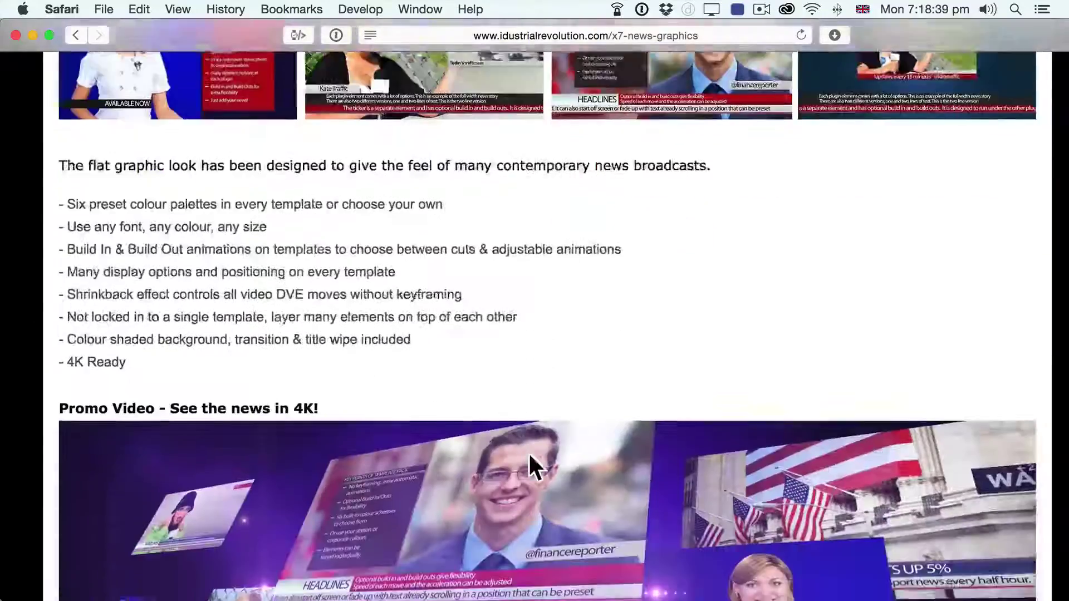
pyautogui.scroll(-10, 529, 452)
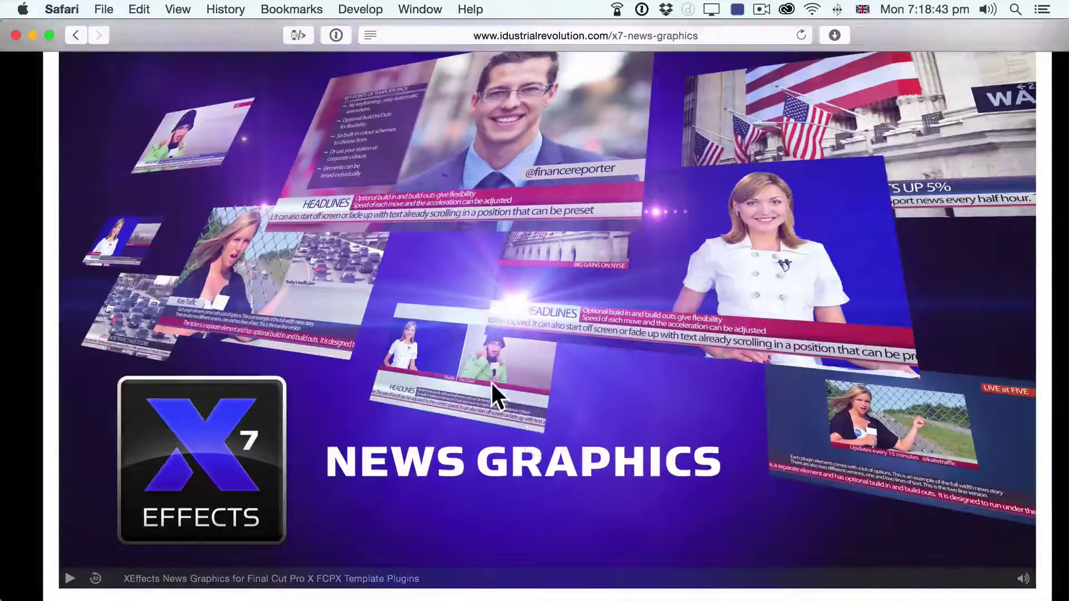
pyautogui.scroll(-5, 490, 381)
pyautogui.scroll(5, 493, 390)
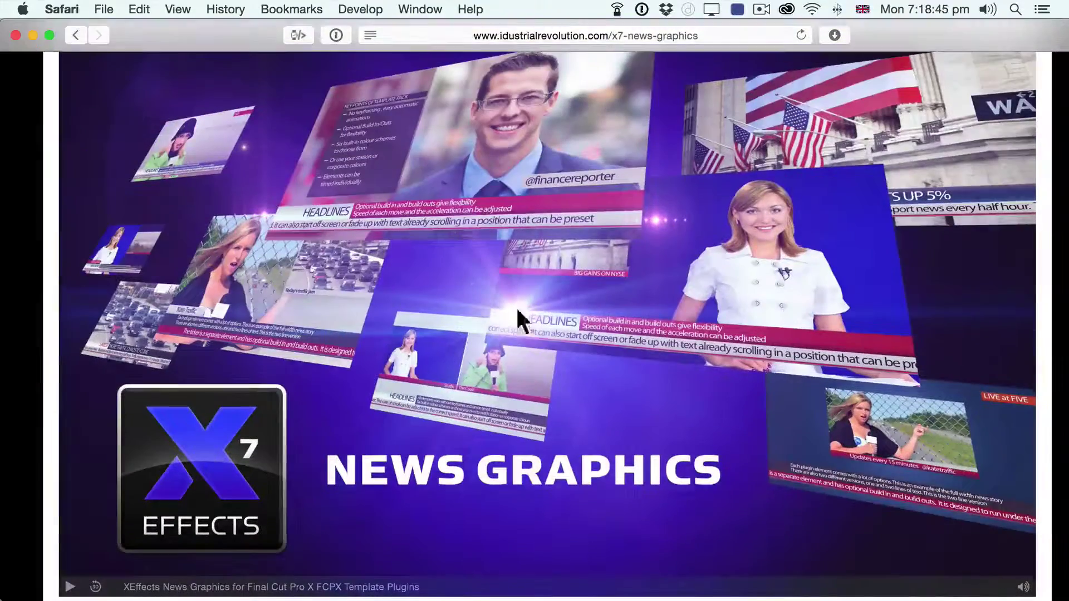
pyautogui.scroll(-15, 539, 309)
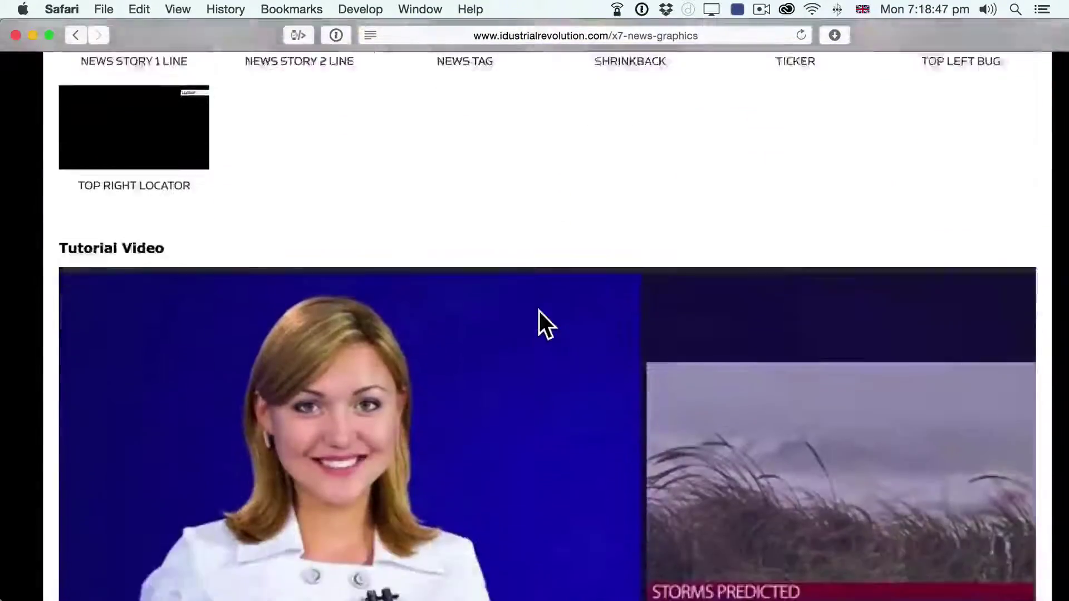
pyautogui.scroll(-10, 538, 311)
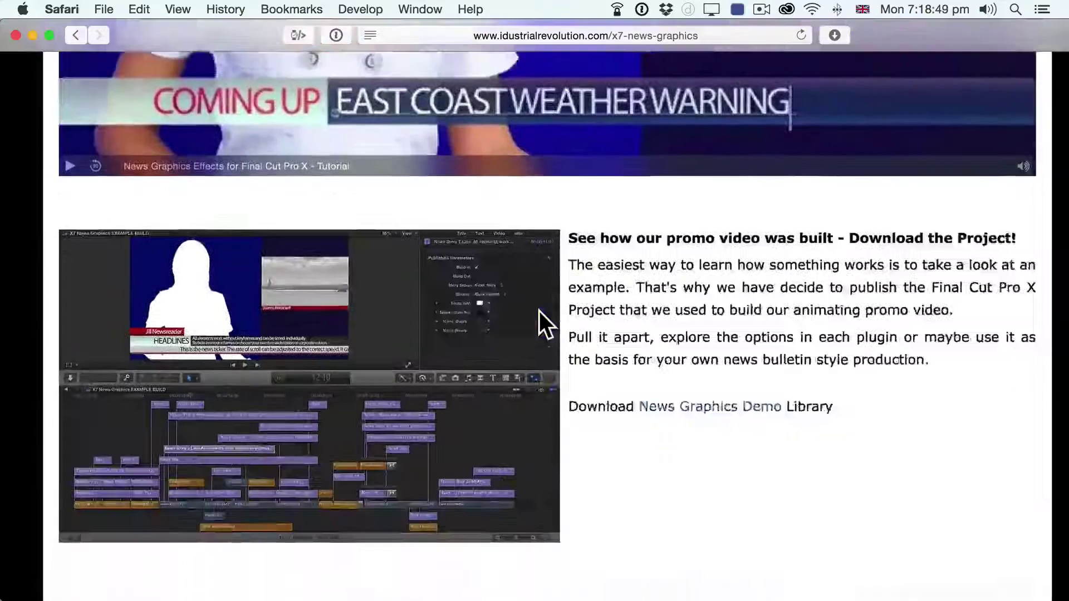
# Step: Save the News Graphics Demo Library zip to Downloads and show the recent downloads list
pyautogui.scroll(-3, 539, 312)
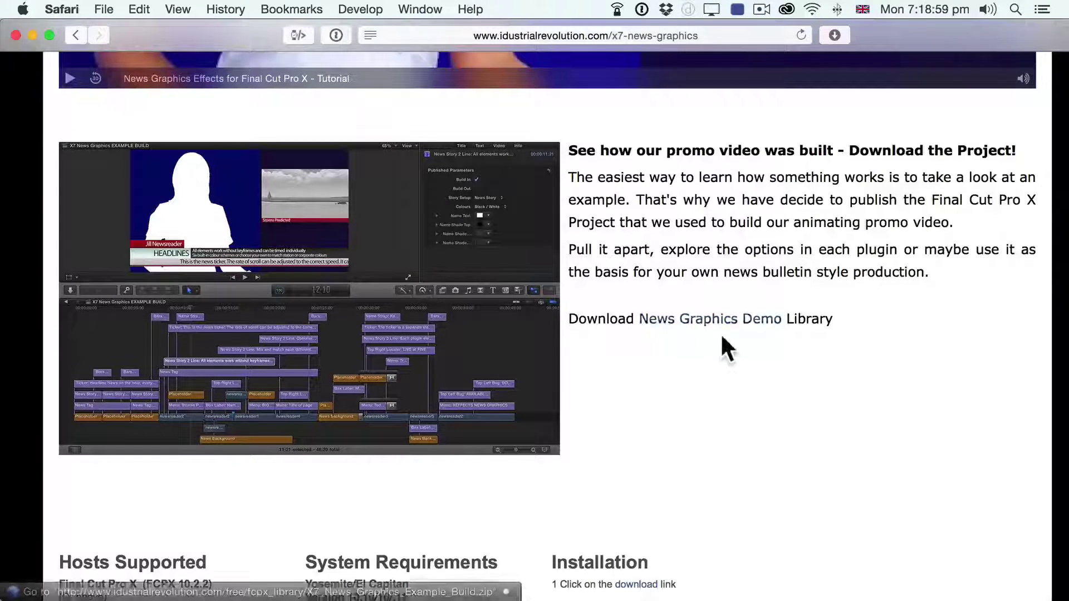
pyautogui.click(690, 322)
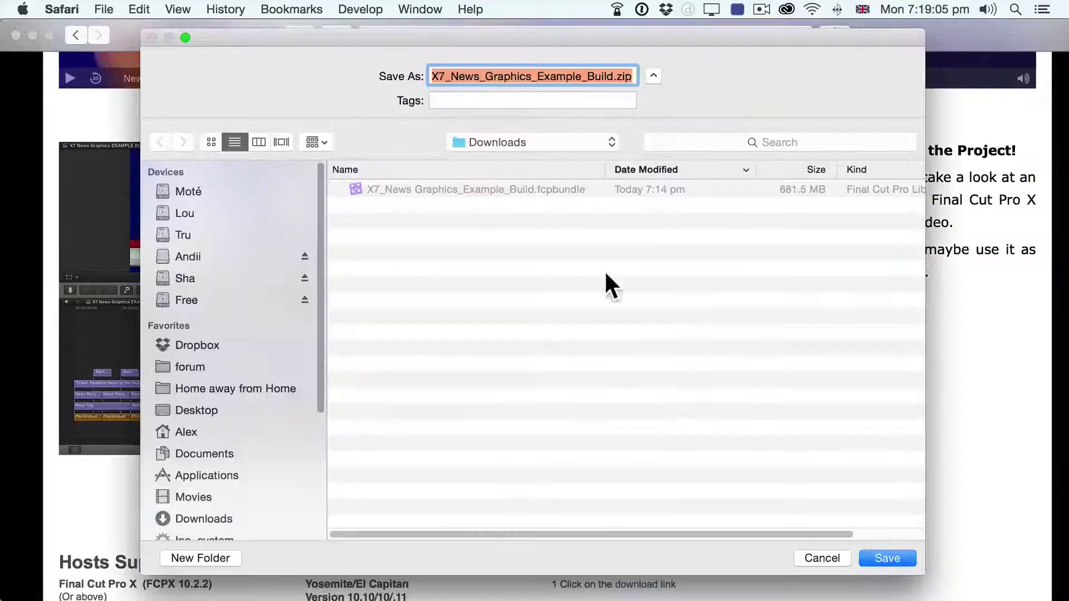
pyautogui.click(883, 562)
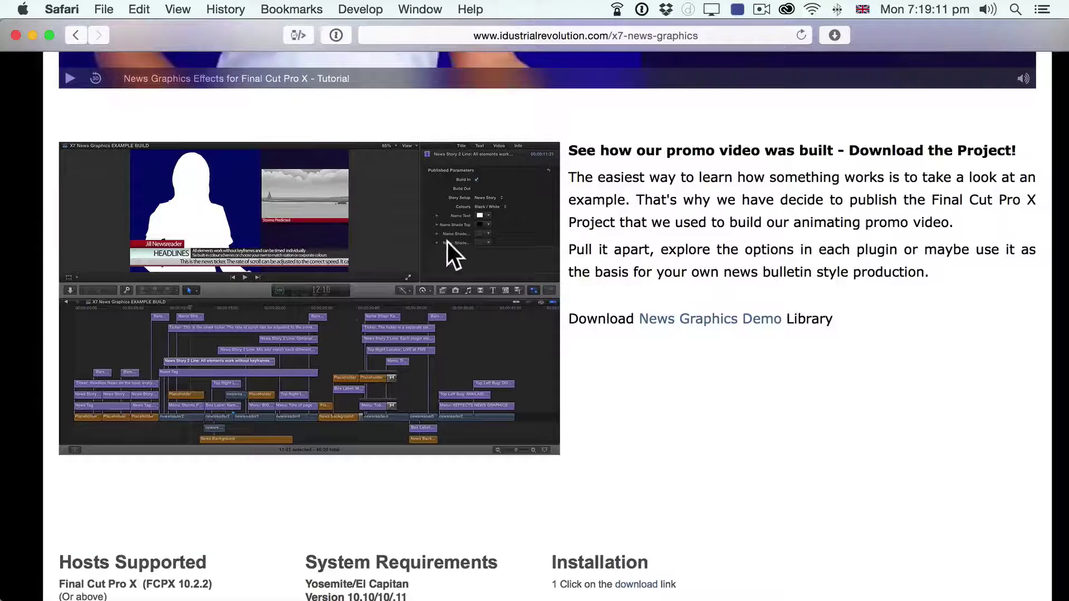
pyautogui.click(835, 34)
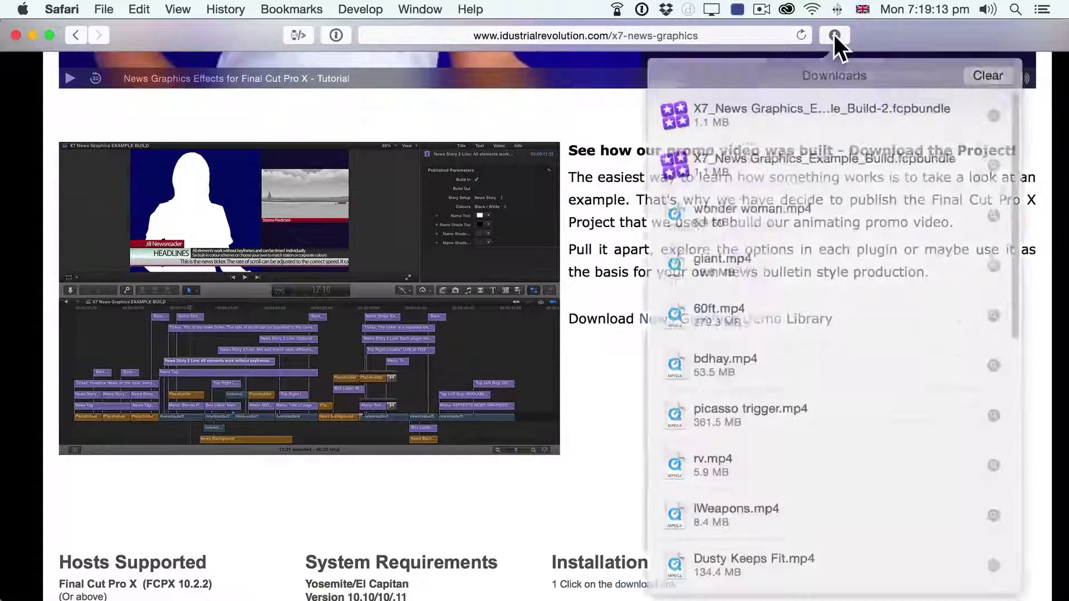
# Step: Open the downloaded X7 News Graphics library and fit the whole project into the timeline from its start
pyautogui.doubleClick(880, 104)
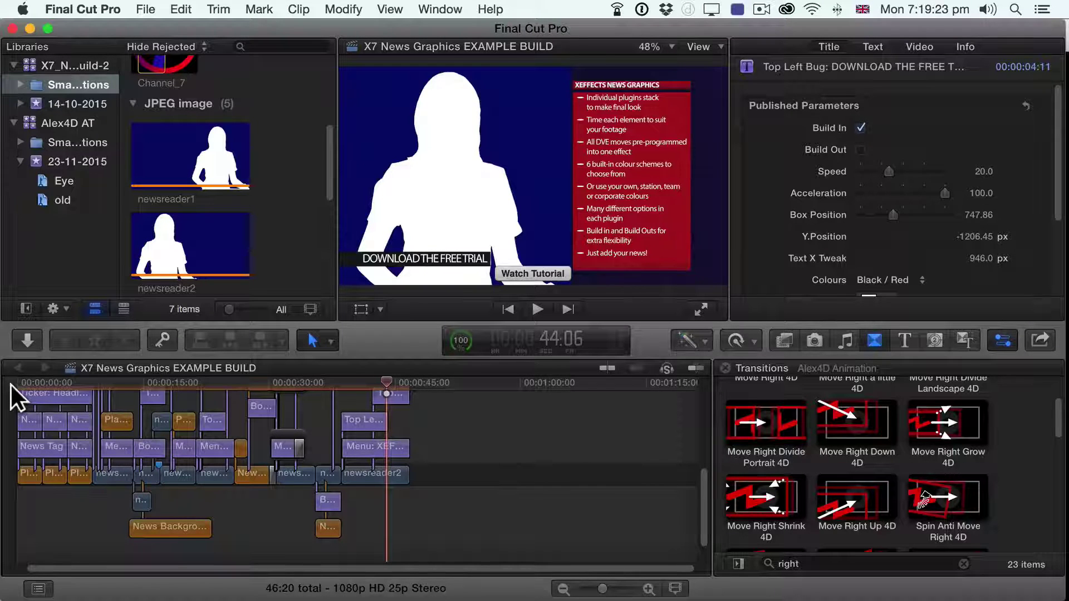
pyautogui.press('ctrl+super+5')
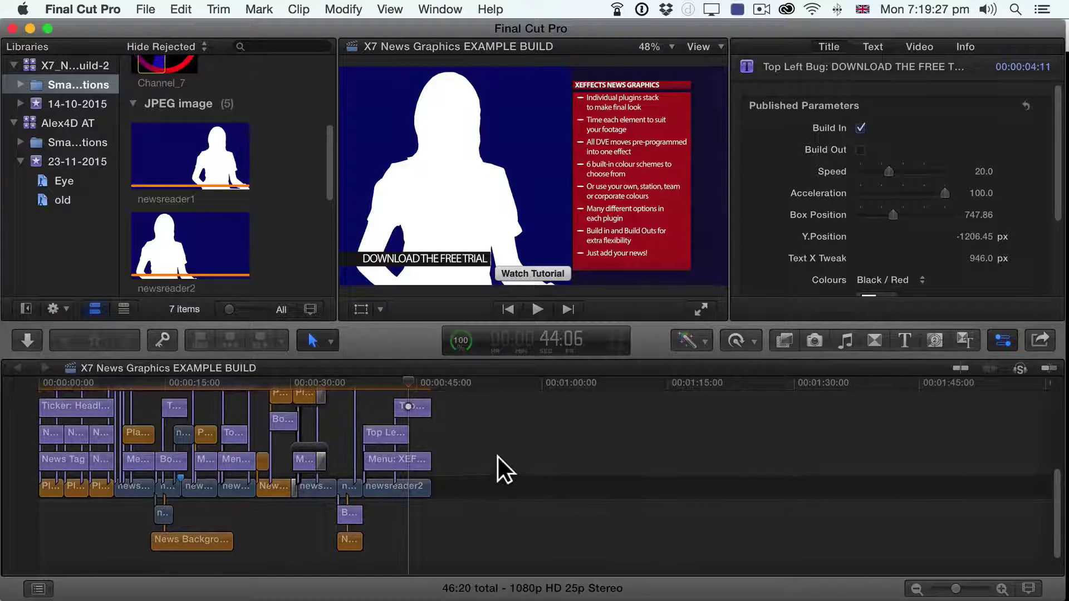
pyautogui.hotkey('shift', 'z')
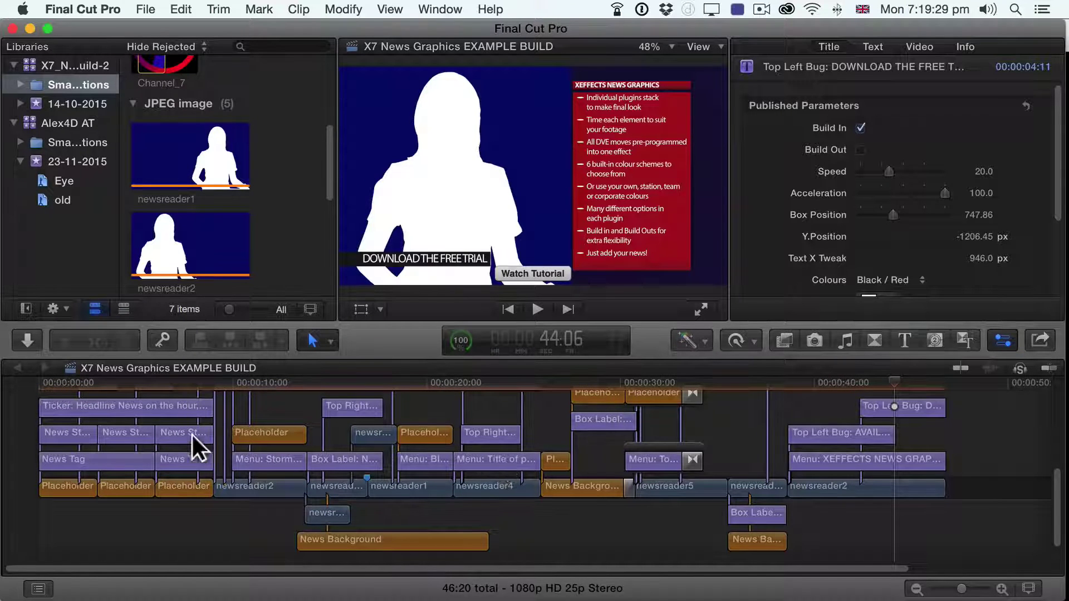
pyautogui.click(39, 383)
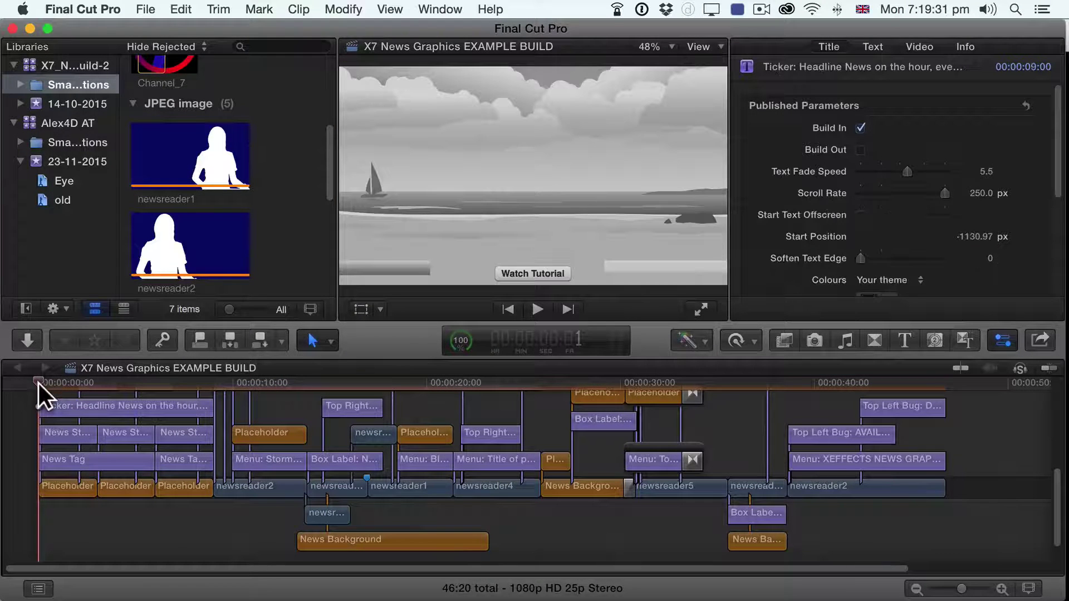
# Step: Play the project from the beginning, pausing around 11 seconds and stopping at 24:08
pyautogui.press('space')
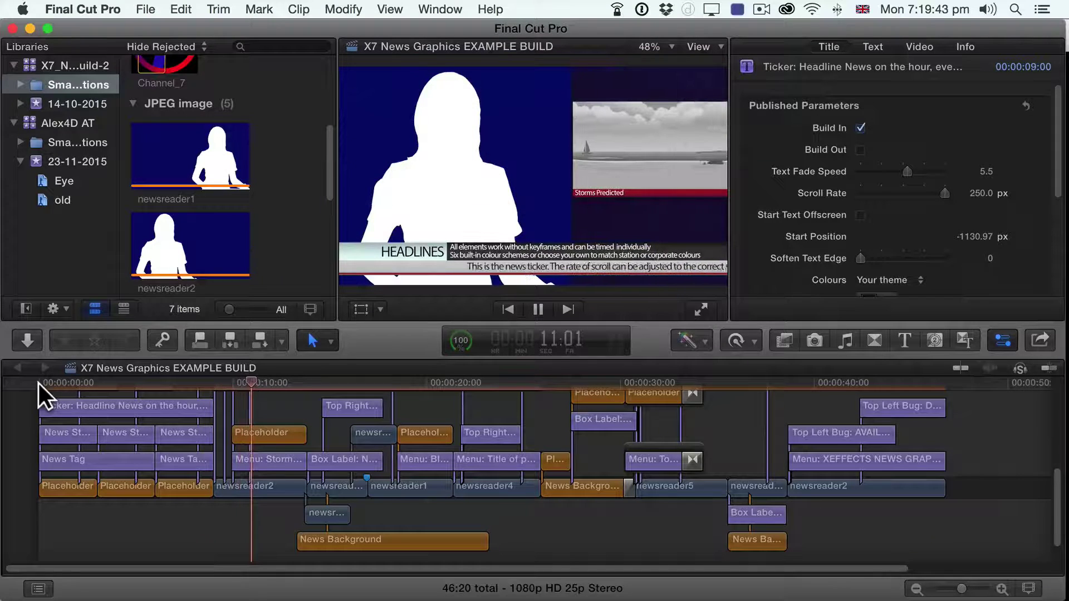
pyautogui.press('space')
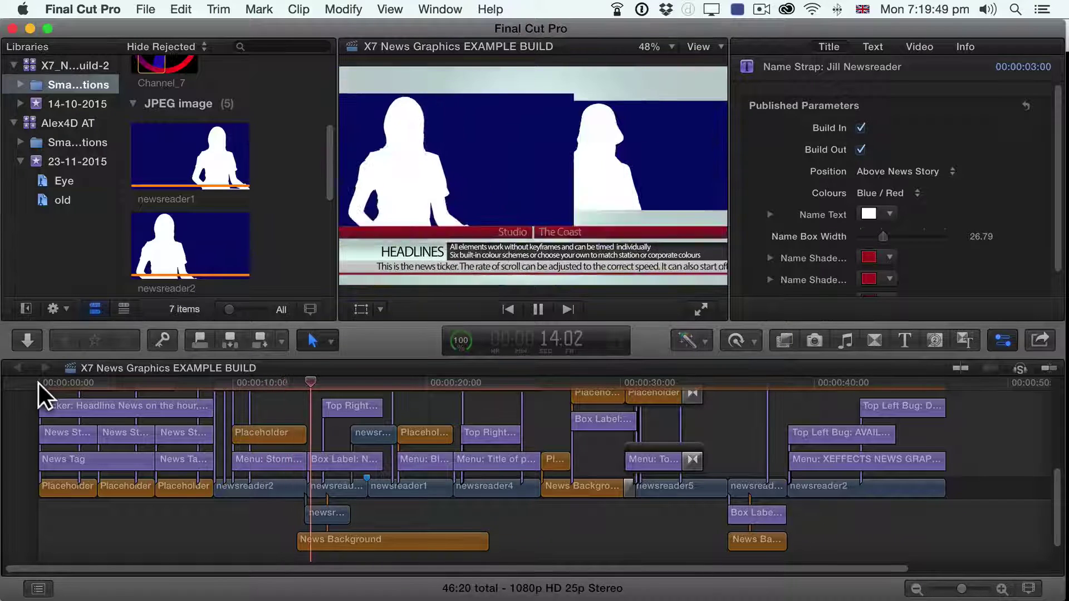
pyautogui.press('space')
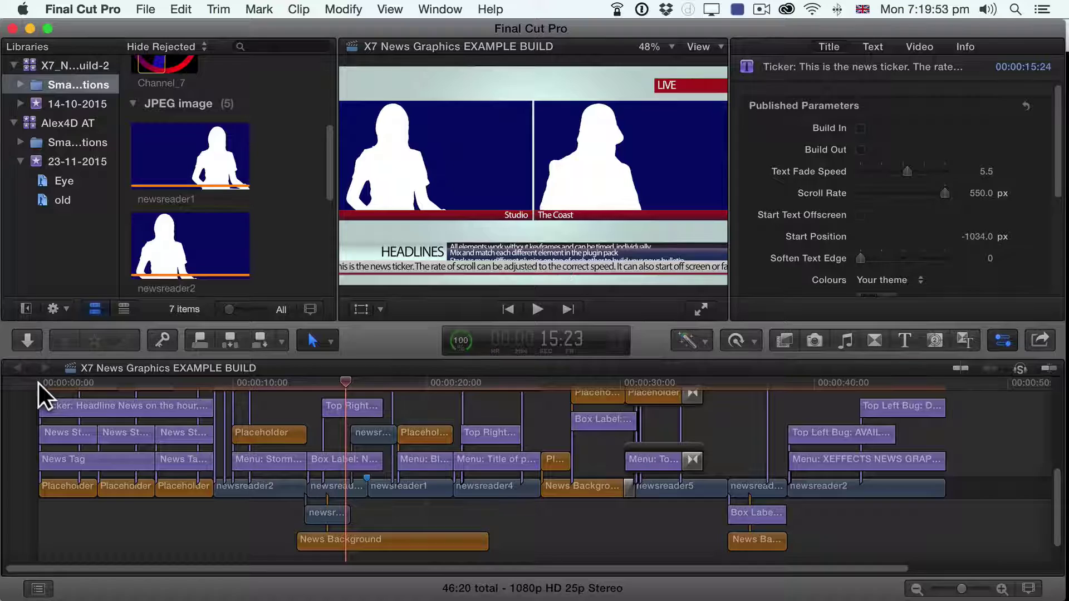
pyautogui.press('space')
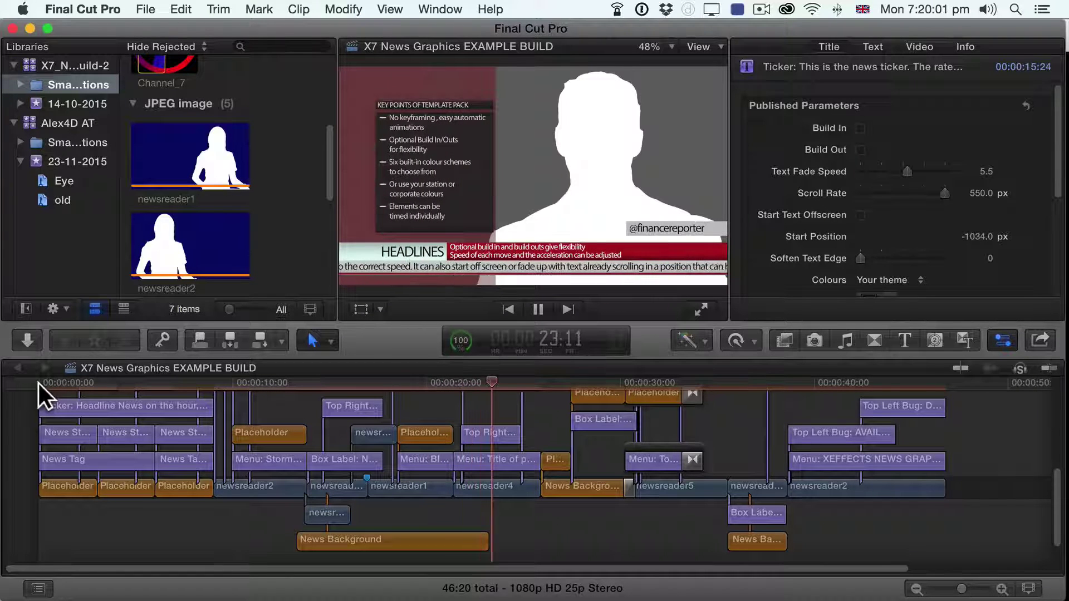
pyautogui.press('space')
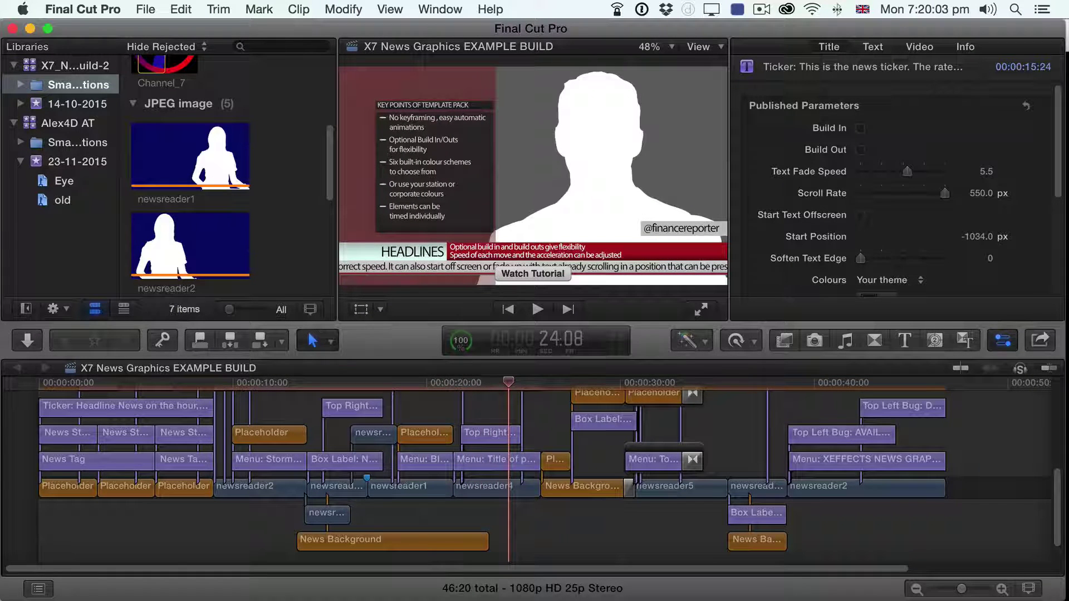
# Step: Browse the own-footage library's clips and preview the on-camera interview clip
pyautogui.click(49, 125)
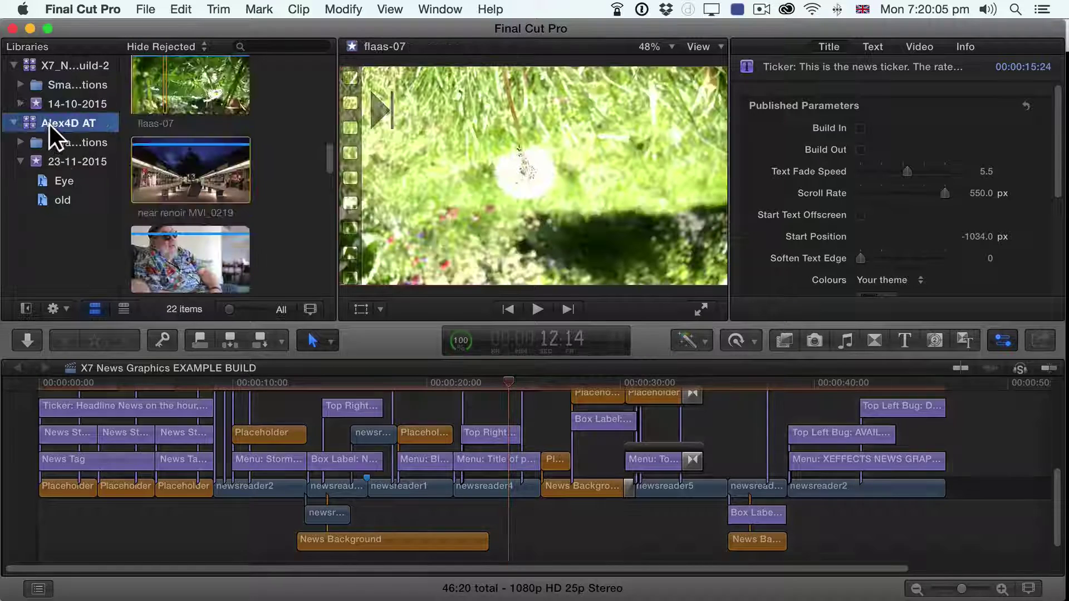
pyautogui.scroll(3, 189, 211)
pyautogui.scroll(-4, 190, 214)
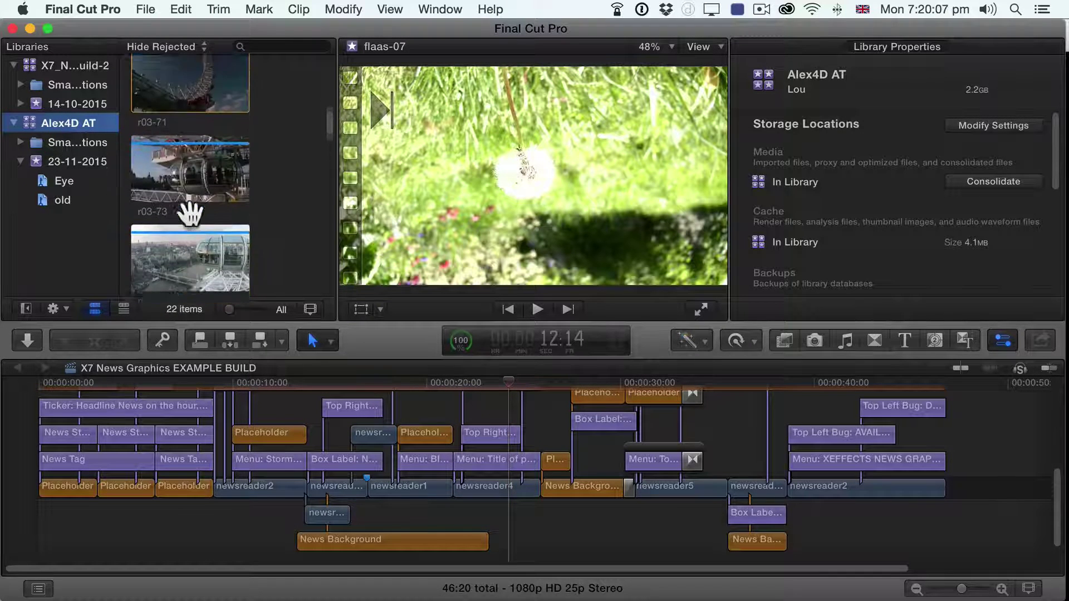
pyautogui.scroll(-5, 190, 213)
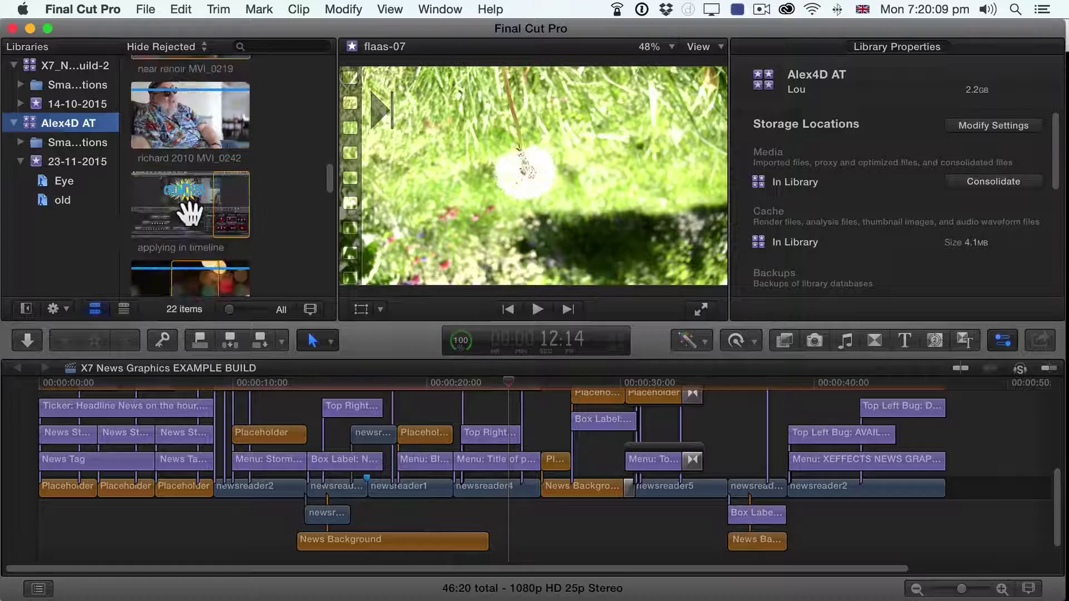
pyautogui.scroll(-2, 190, 213)
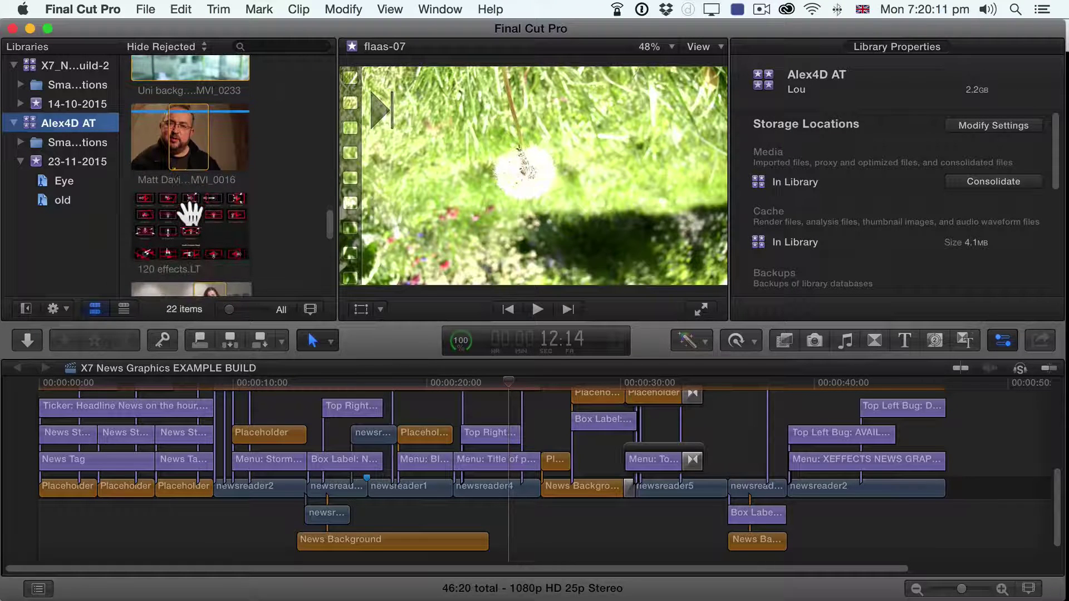
pyautogui.click(181, 141)
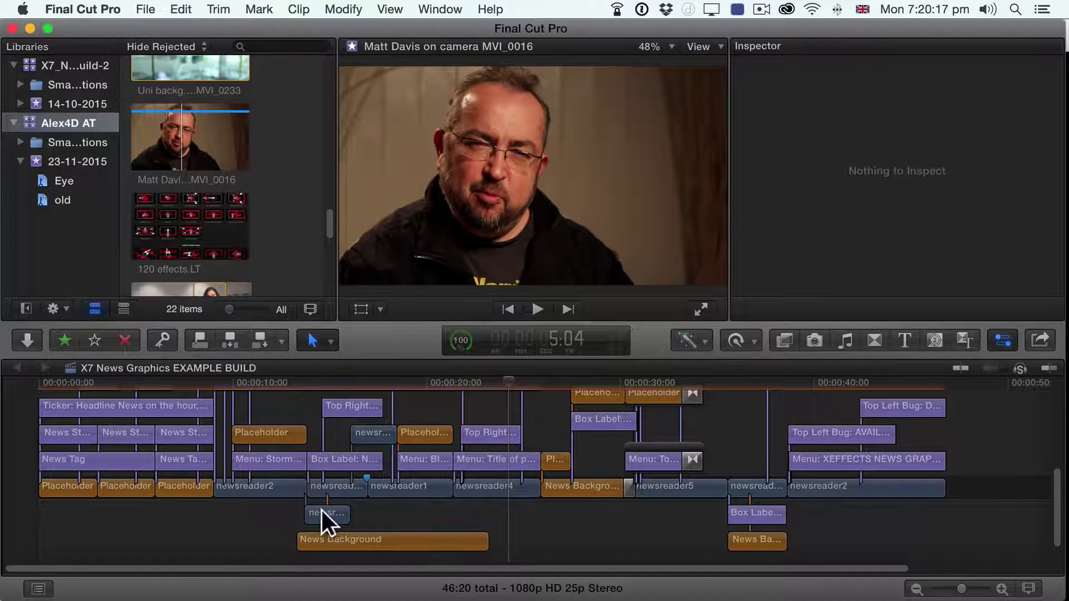
# Step: Replace newsreader2 with the interview clip from its start, copying it into the X7 library, and play from 9 seconds
pyautogui.click(250, 386)
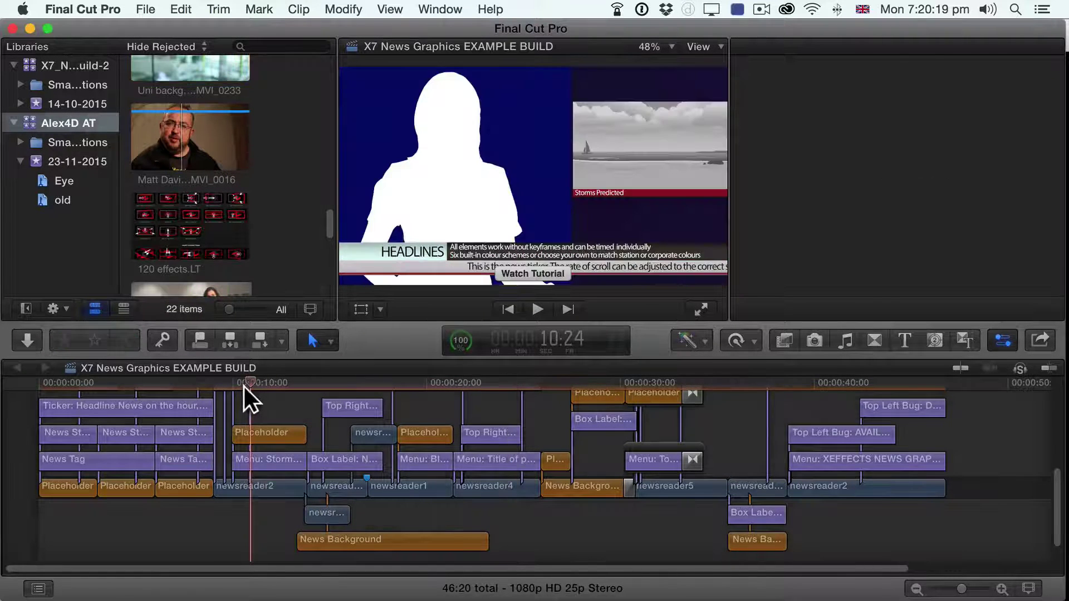
pyautogui.click(253, 487)
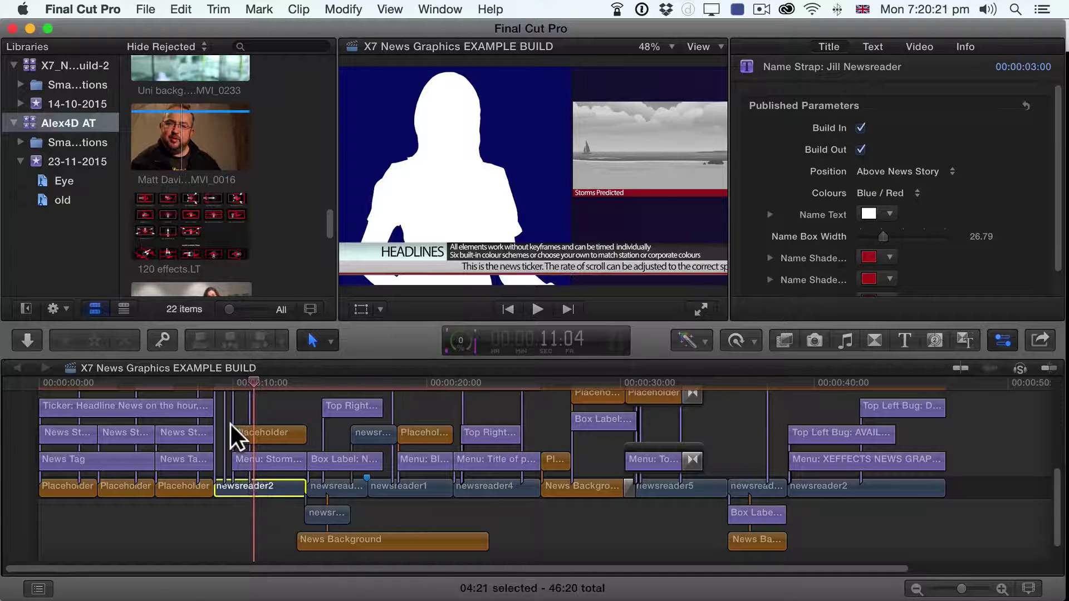
pyautogui.moveTo(230, 380)
pyautogui.mouseDown()
pyautogui.moveTo(268, 379)
pyautogui.moveTo(251, 380)
pyautogui.mouseUp()
pyautogui.moveTo(170, 137); pyautogui.dragTo(237, 486)
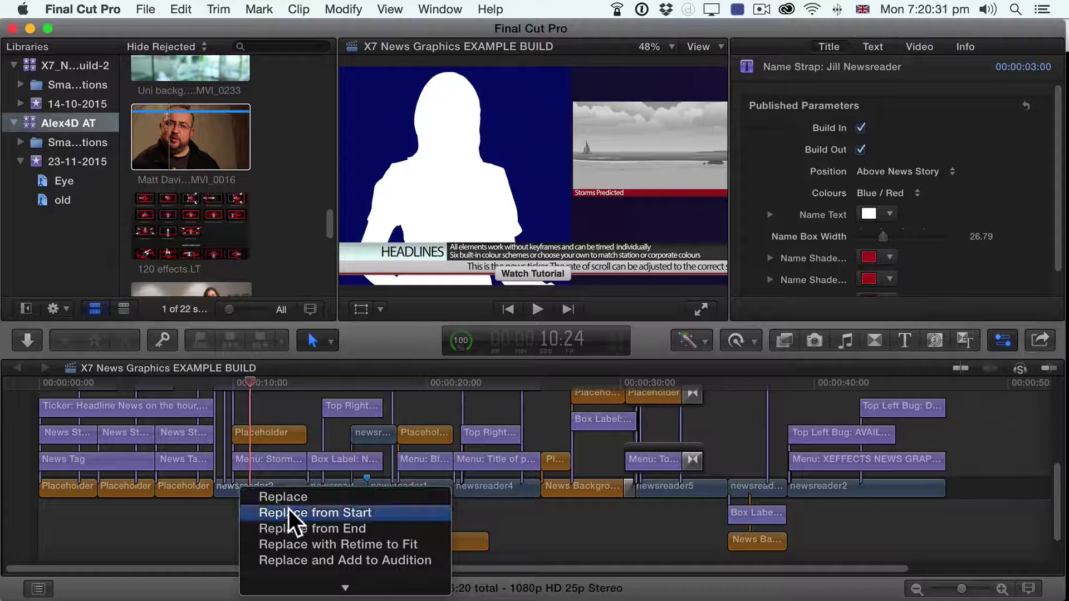
pyautogui.click(288, 509)
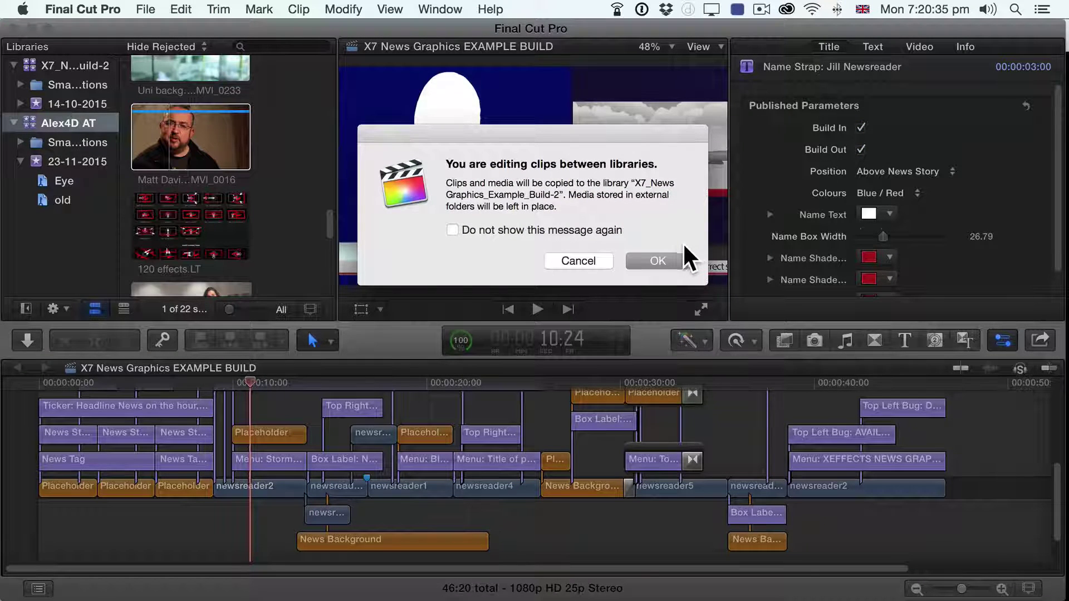
pyautogui.click(671, 260)
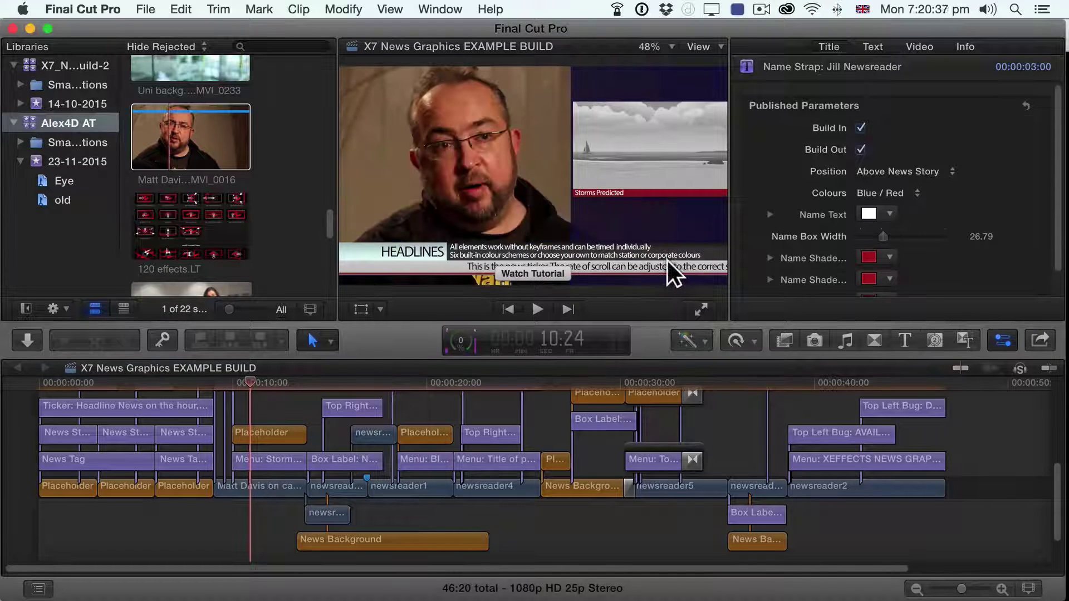
pyautogui.click(215, 386)
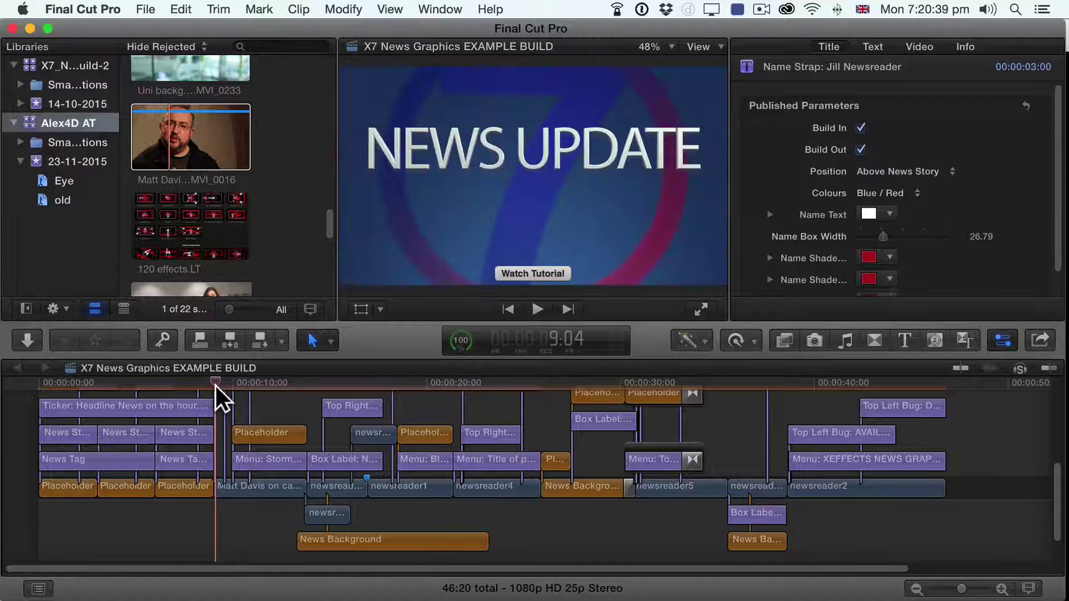
pyautogui.press('space')
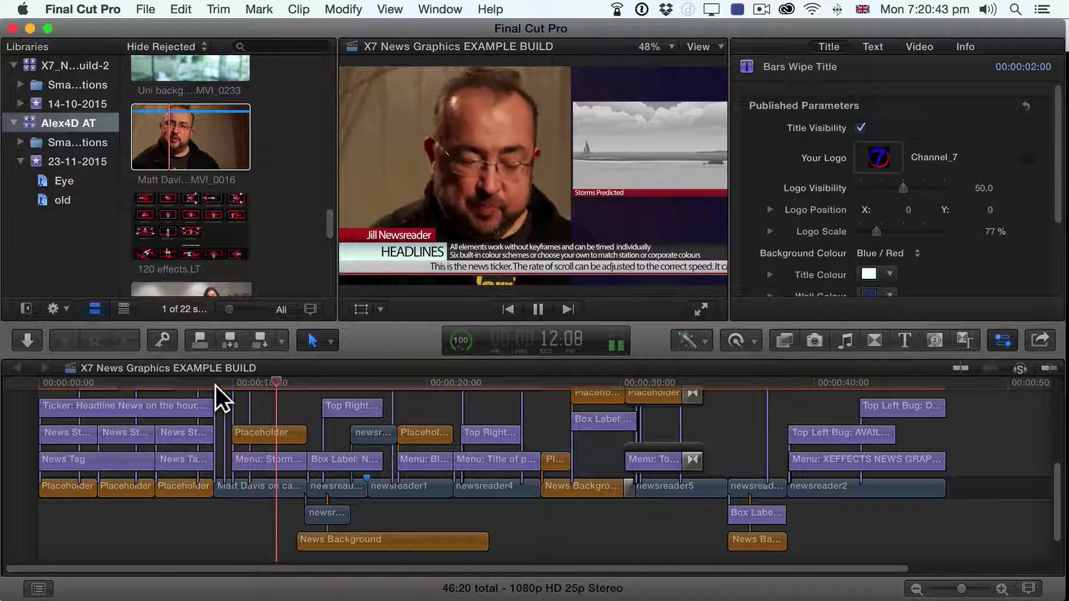
# Step: Overwrite the name strap's placeholder text with the interviewee's name
pyautogui.press('space')
pyautogui.click(398, 240)
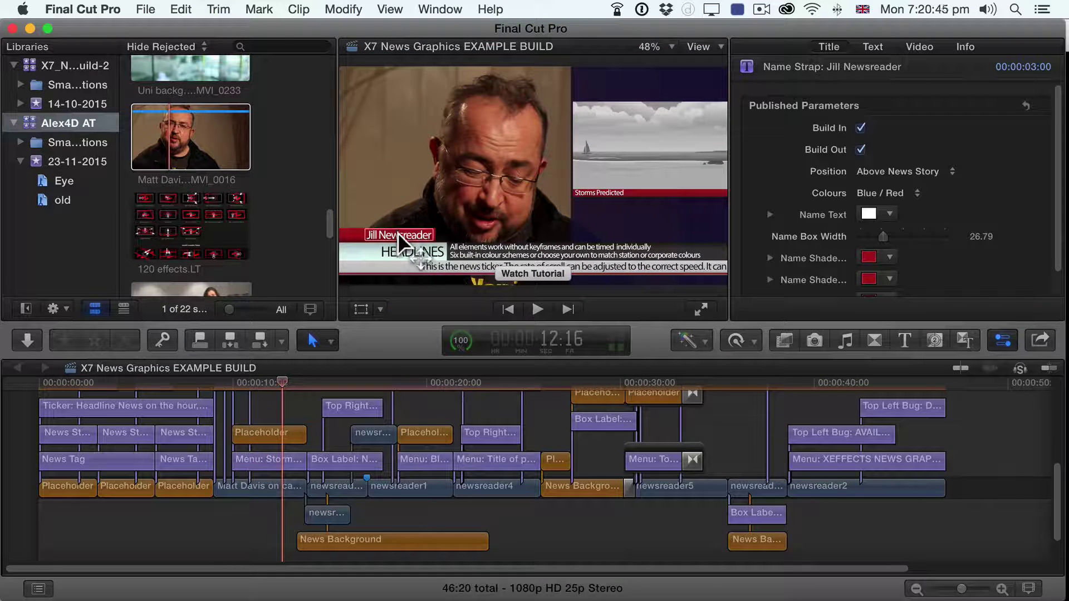
pyautogui.doubleClick(398, 233)
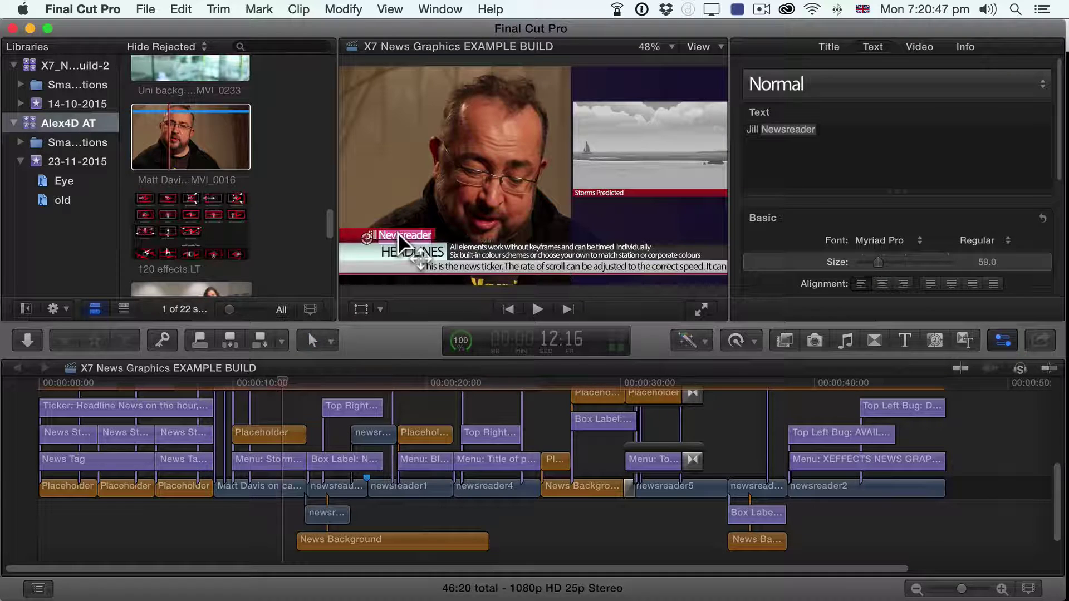
pyautogui.press('super+c')
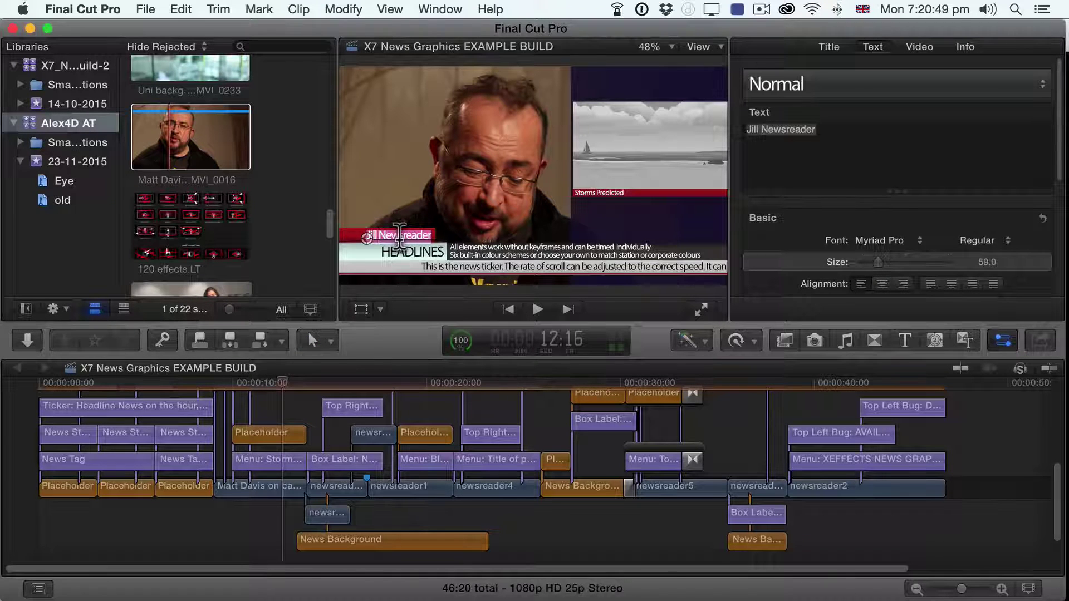
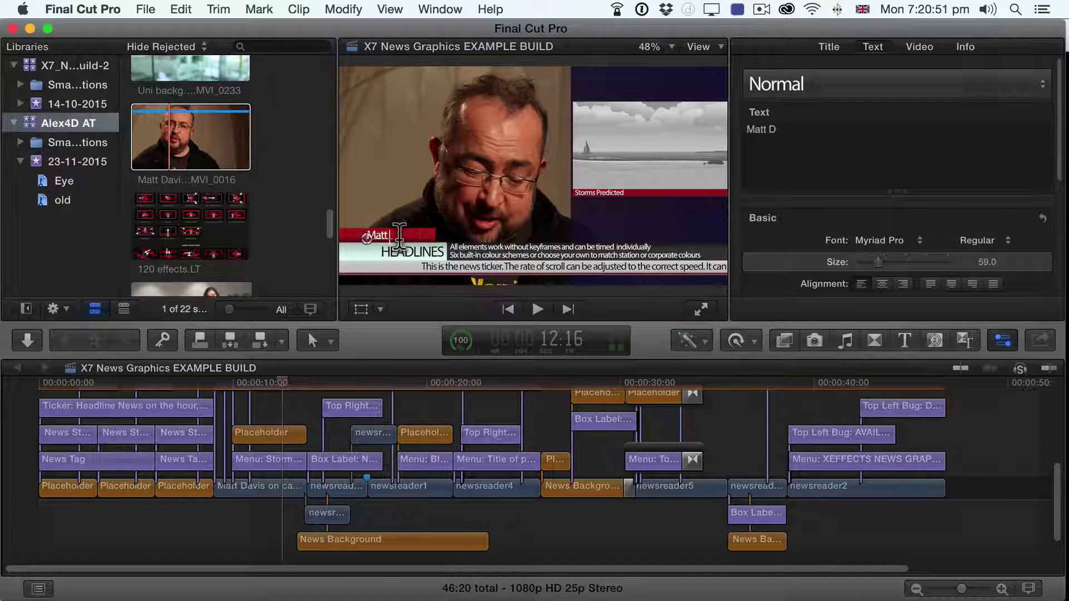
# Step: Correct the surname's capitalisation in the name strap and play back from 10:08 to check
pyautogui.click(266, 385)
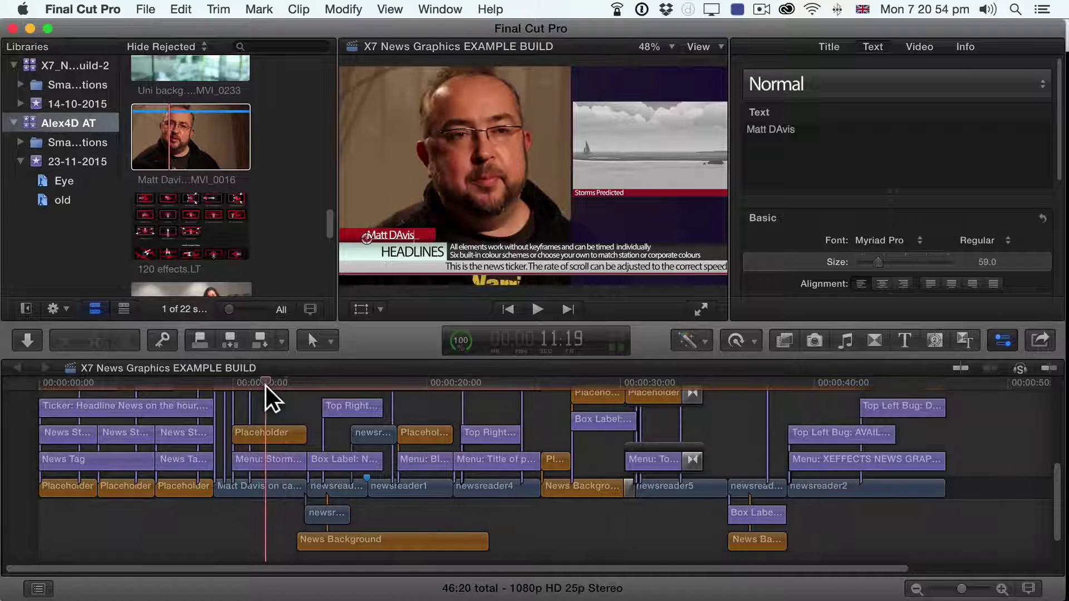
pyautogui.click(404, 236)
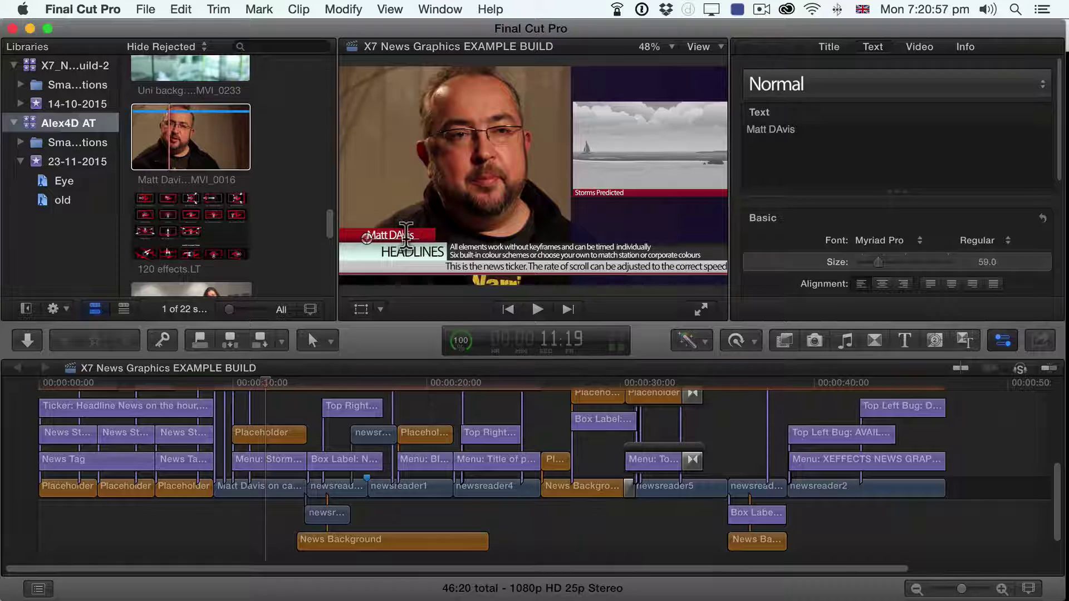
pyautogui.press('BackSpace')
pyautogui.press('BackSpace')
pyautogui.press('BackSpace')
pyautogui.press('BackSpace')
pyautogui.write('avis')
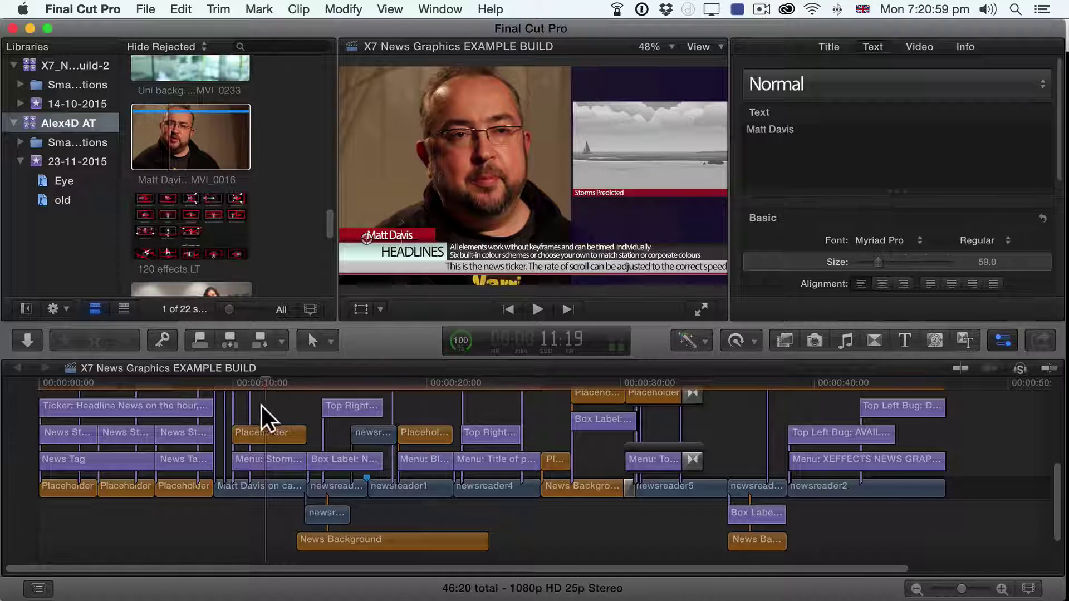
pyautogui.click(238, 384)
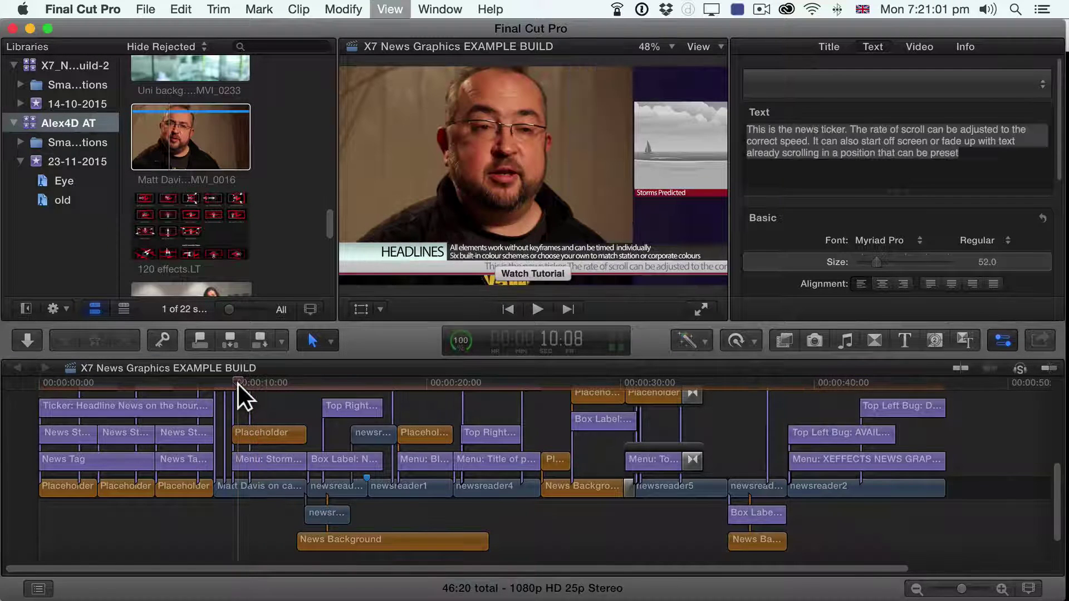
pyautogui.press('space')
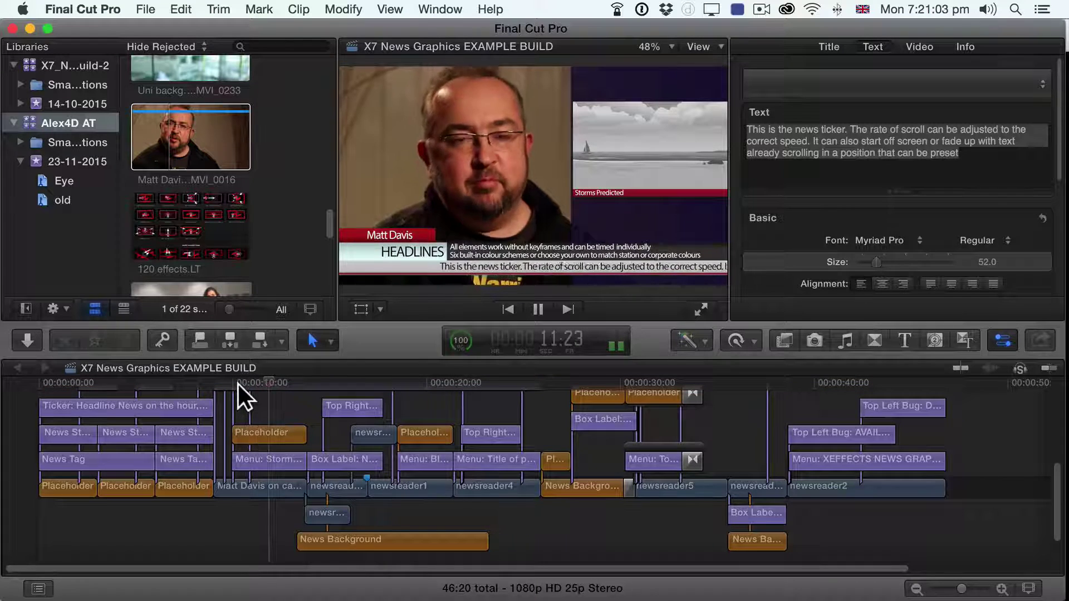
pyautogui.press('space')
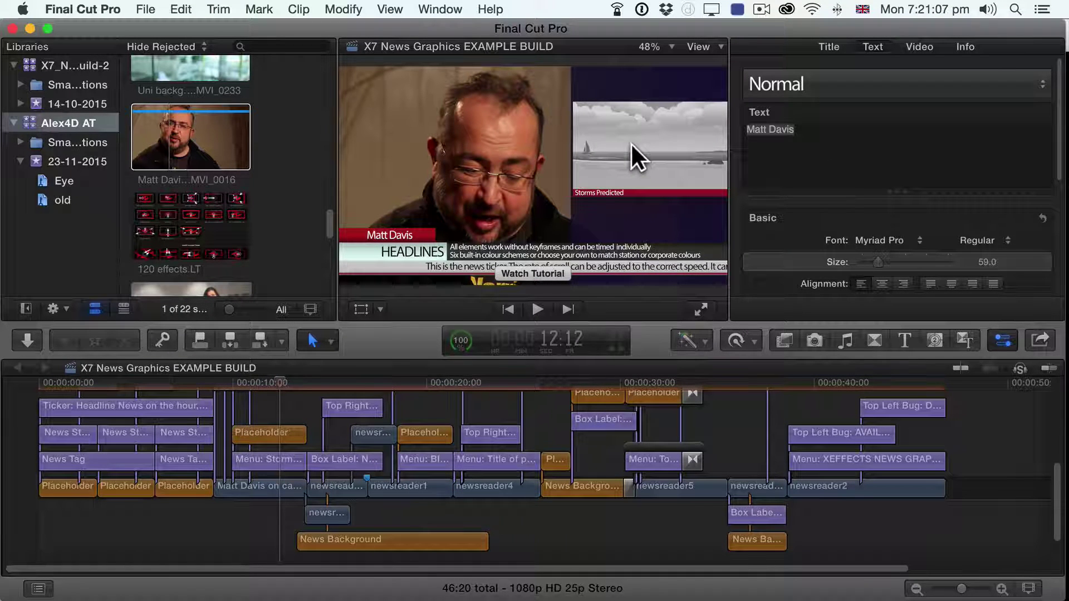
# Step: Select the Placeholder clip and toggle its Shrinkback effect off and back on in the Video inspector
pyautogui.click(277, 432)
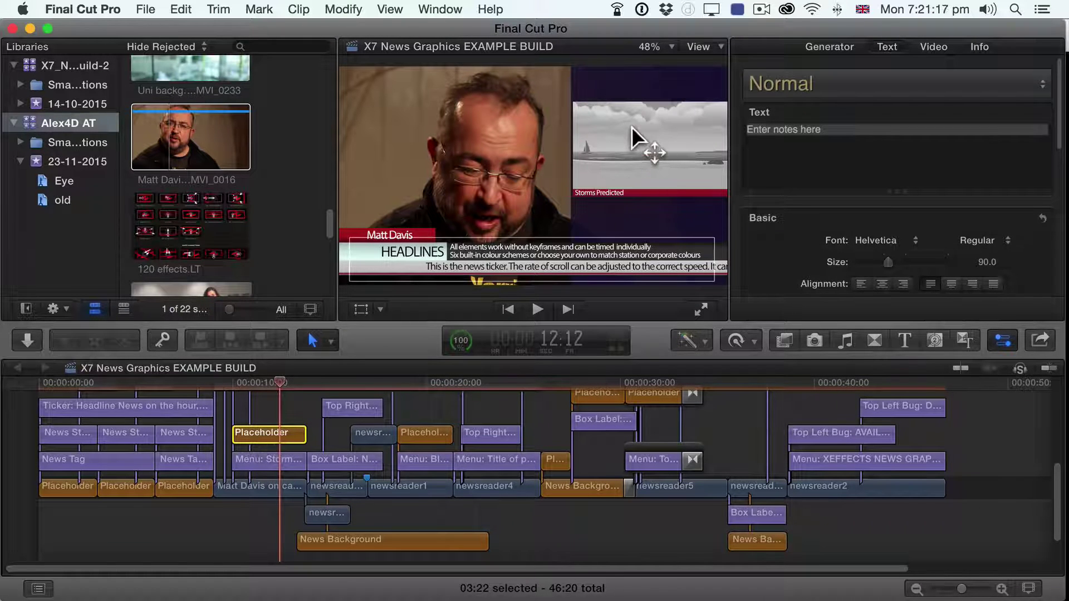
pyautogui.click(938, 44)
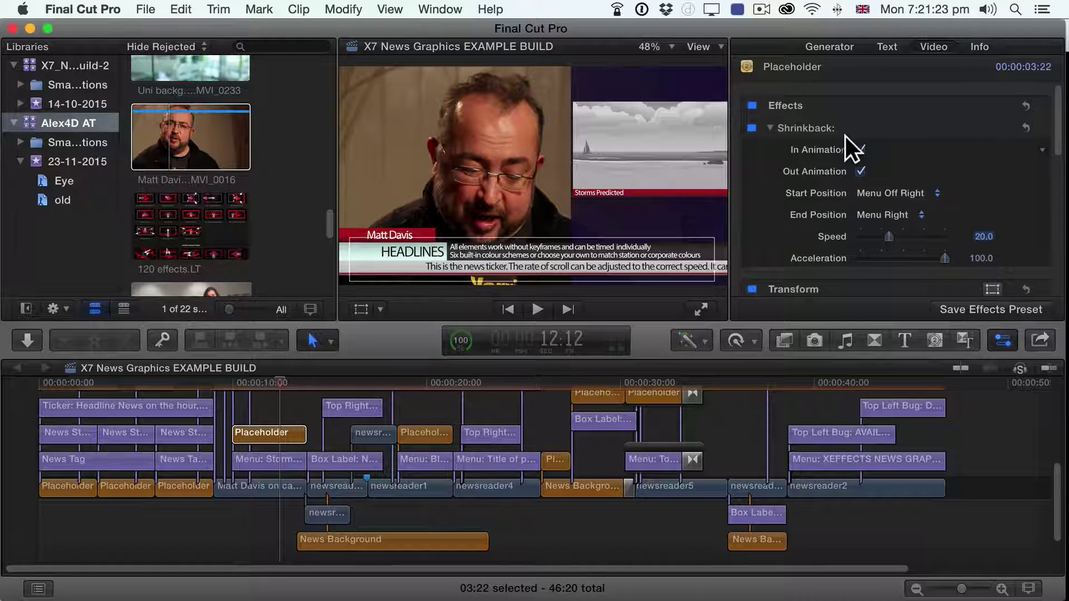
pyautogui.click(752, 129)
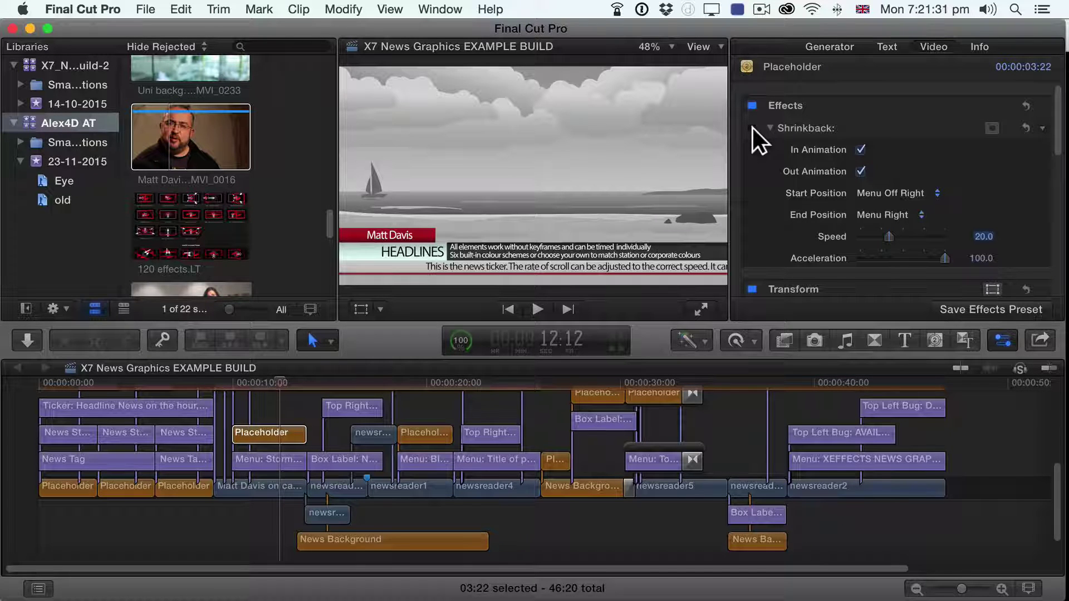
pyautogui.click(752, 128)
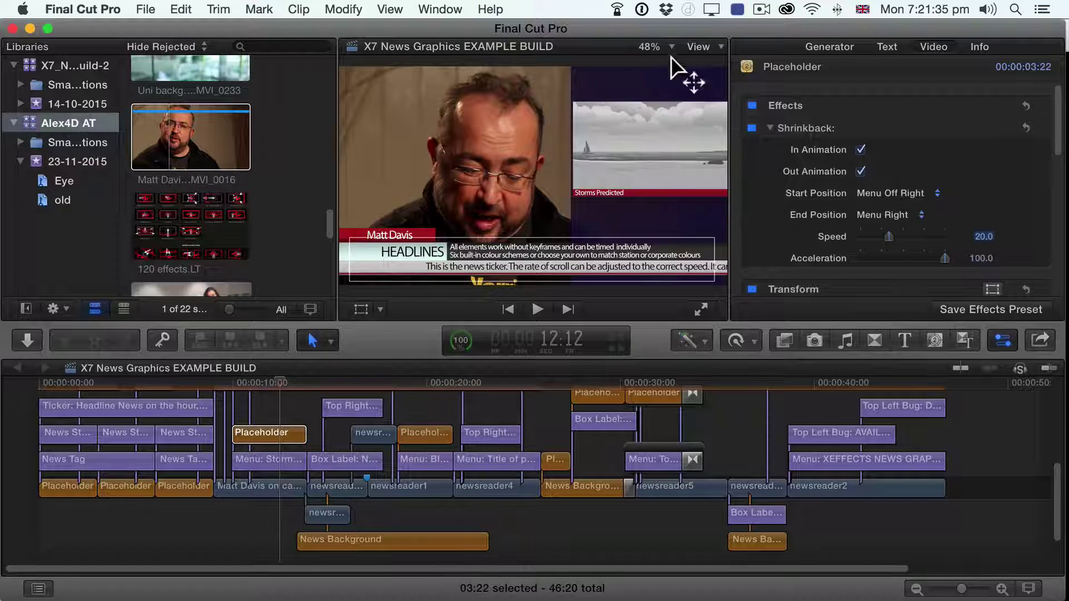
# Step: Play the shrink animation from about 9:22 and settle the playhead at 11:07
pyautogui.click(230, 384)
pyautogui.press('space')
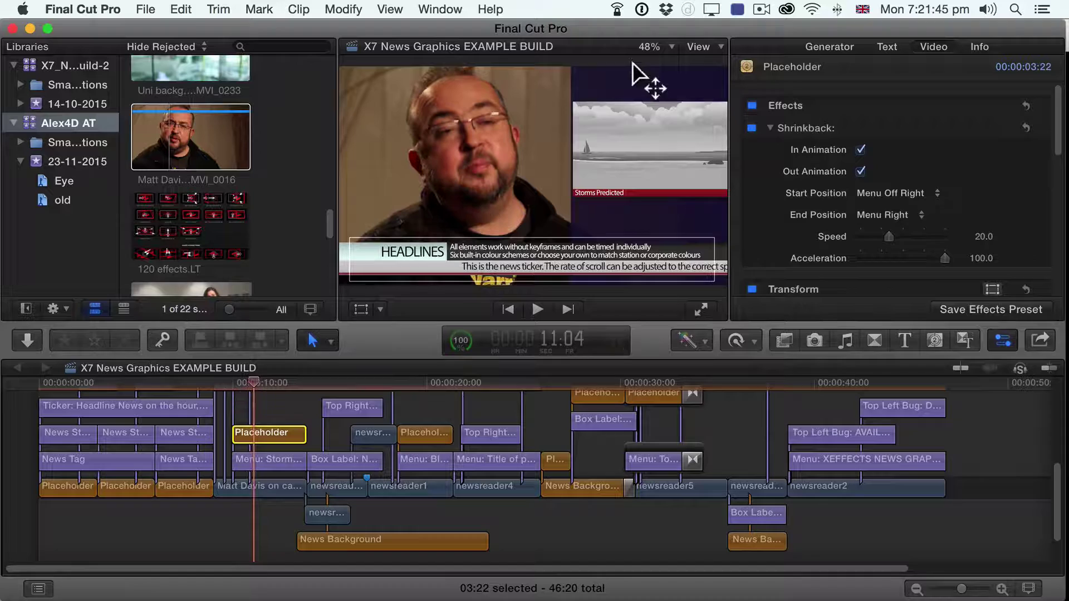
pyautogui.click(253, 385)
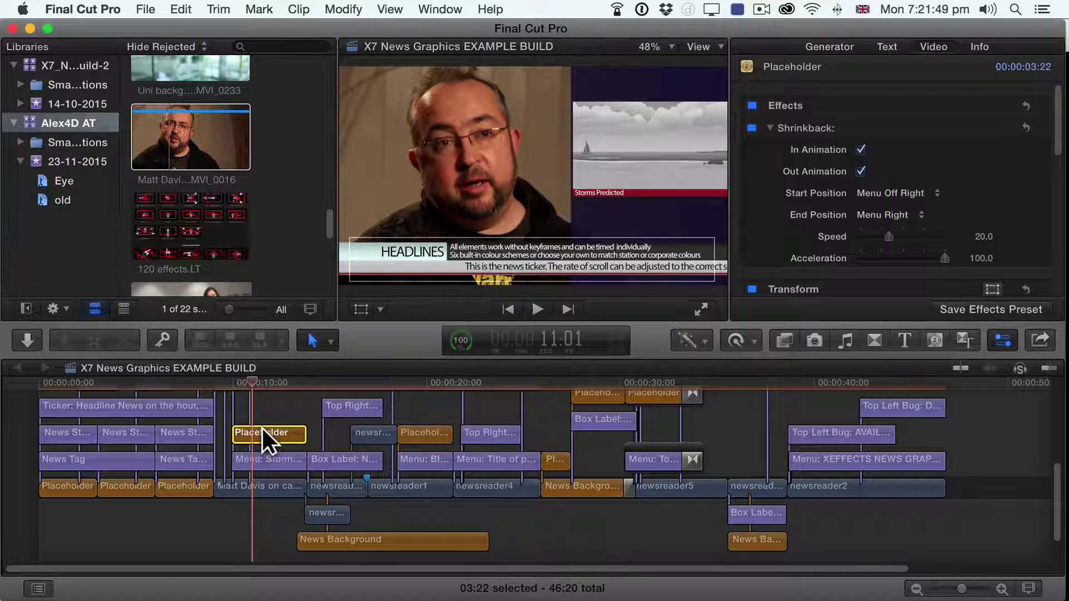
pyautogui.click(257, 385)
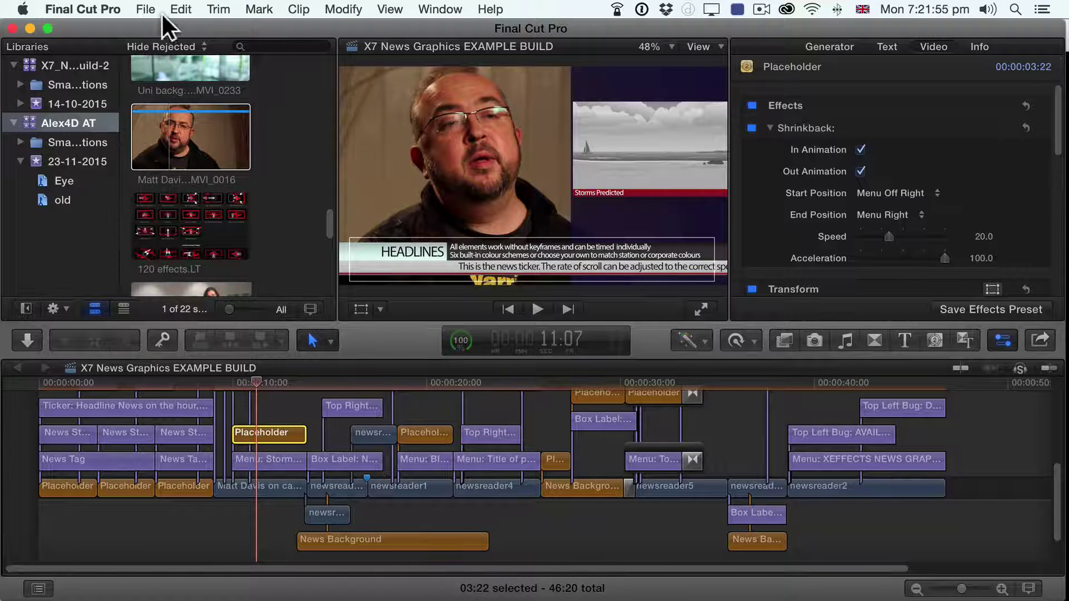
# Step: Copy the Placeholder clip via Edit > Copy, then Replace it with near renoir MVI_0219 from the browser
pyautogui.click(179, 9)
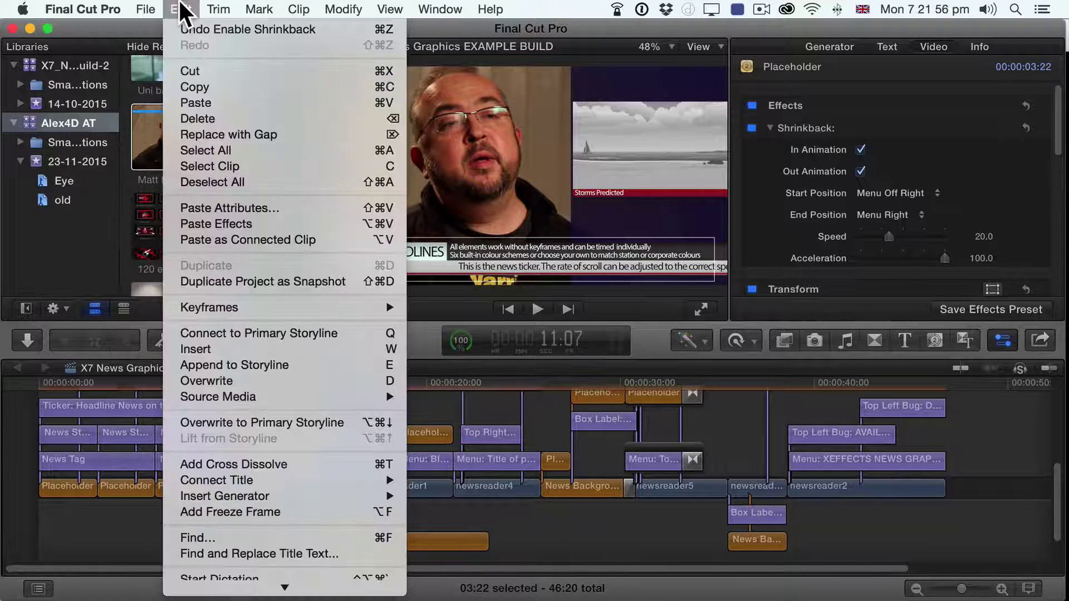
pyautogui.click(201, 88)
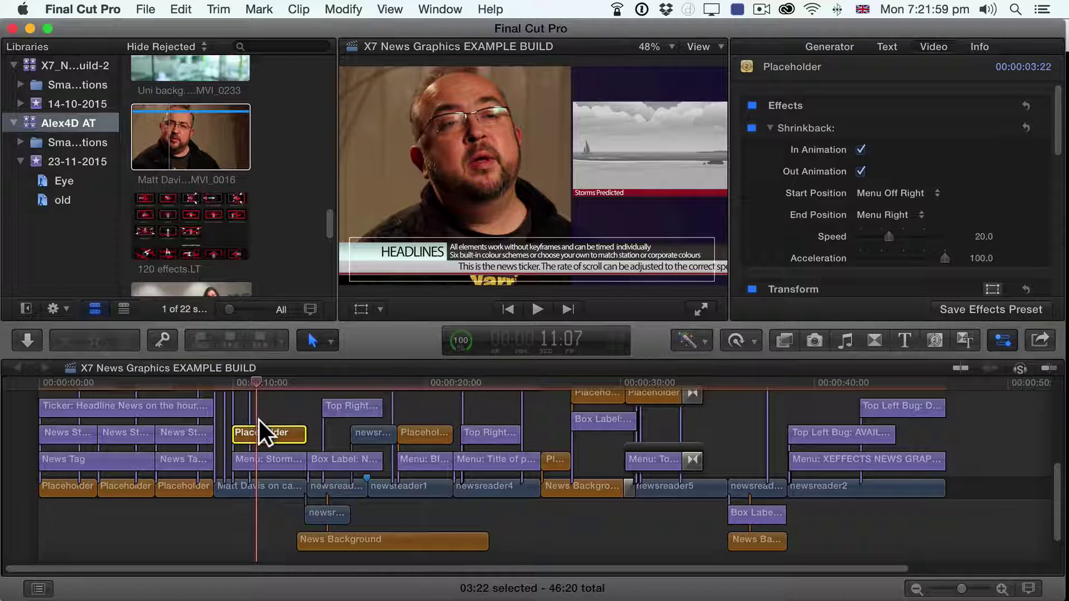
pyautogui.scroll(5, 258, 205)
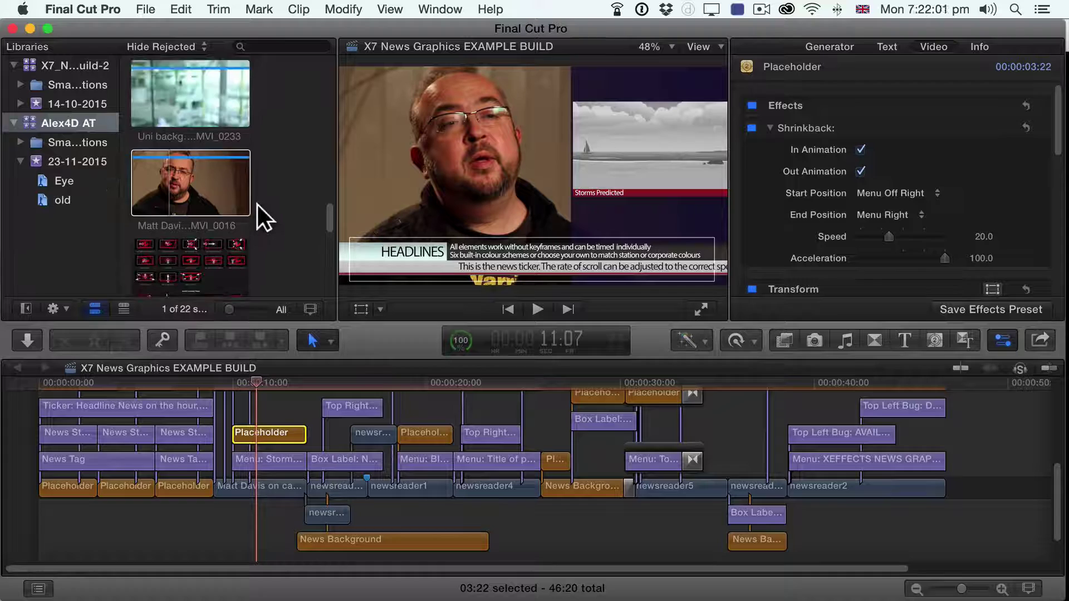
pyautogui.scroll(4, 258, 205)
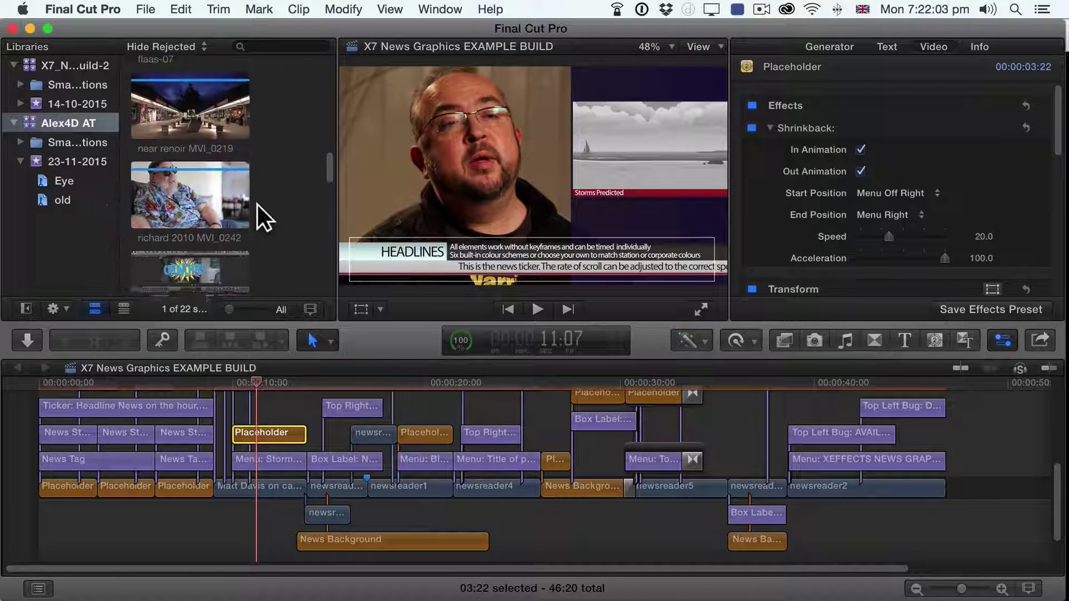
pyautogui.click(144, 164)
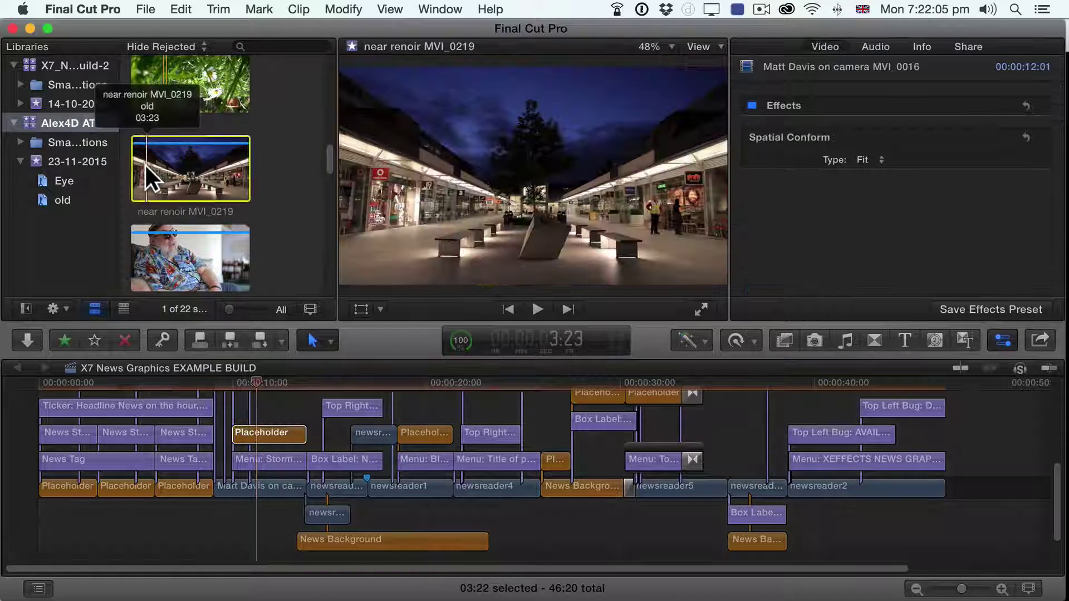
pyautogui.moveTo(145, 164); pyautogui.dragTo(247, 433)
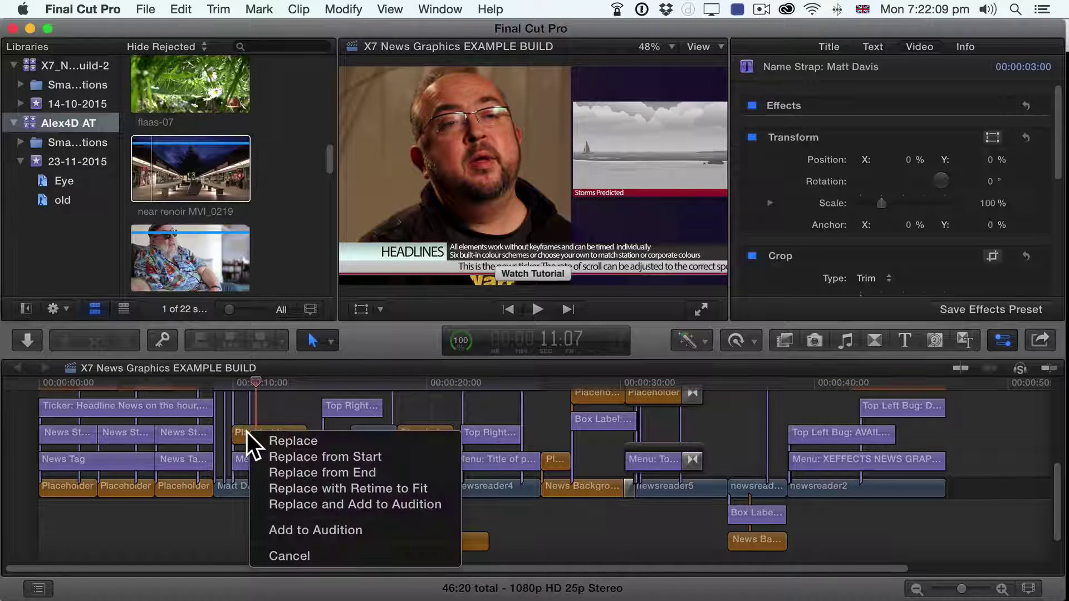
pyautogui.click(278, 451)
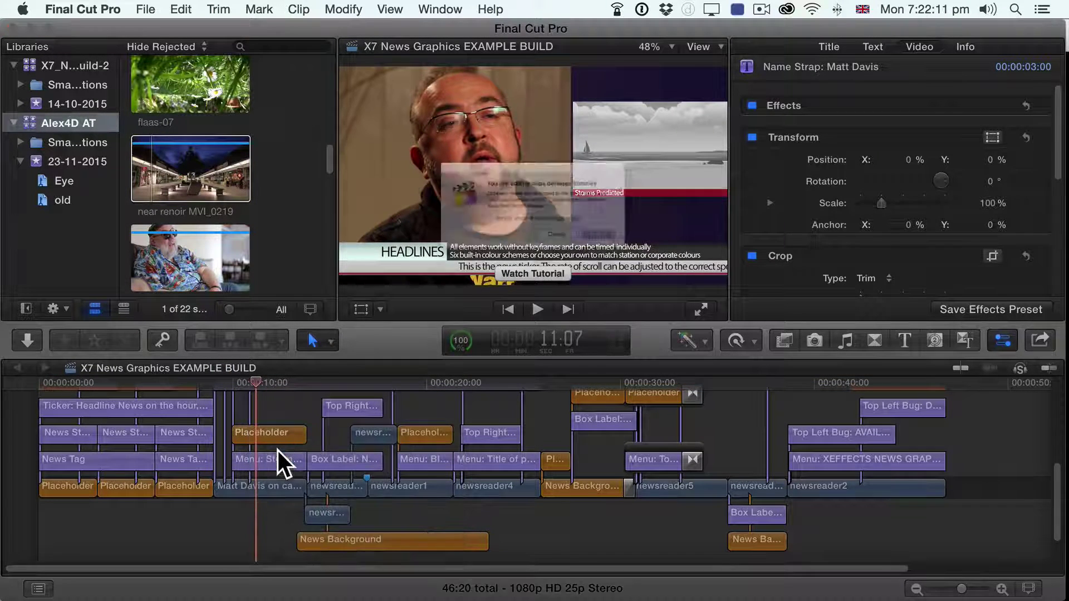
pyautogui.click(656, 257)
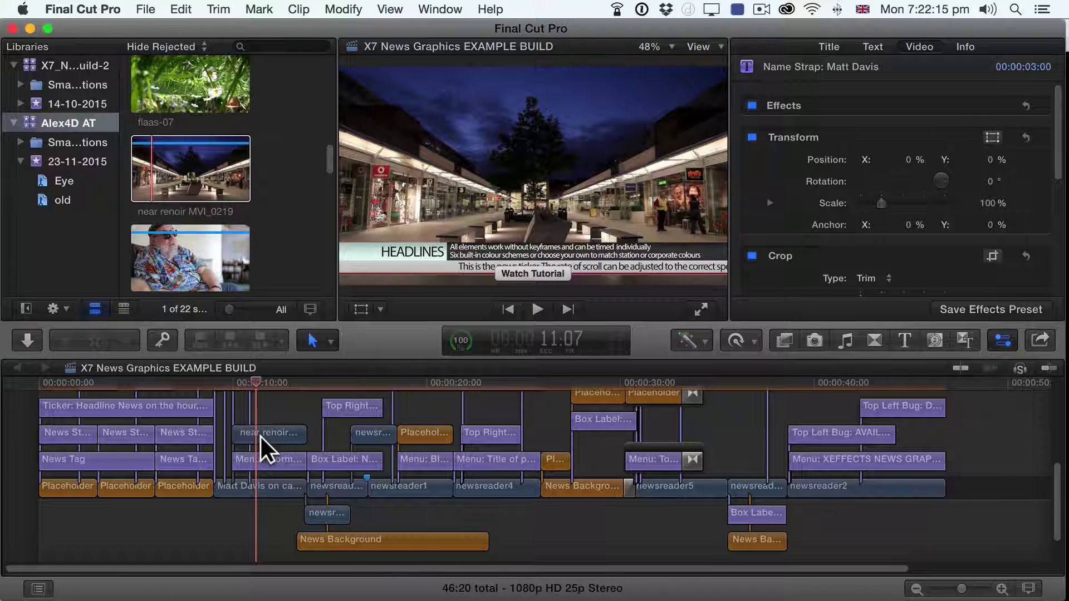
pyautogui.moveTo(238, 385); pyautogui.dragTo(271, 382)
pyautogui.click(250, 432)
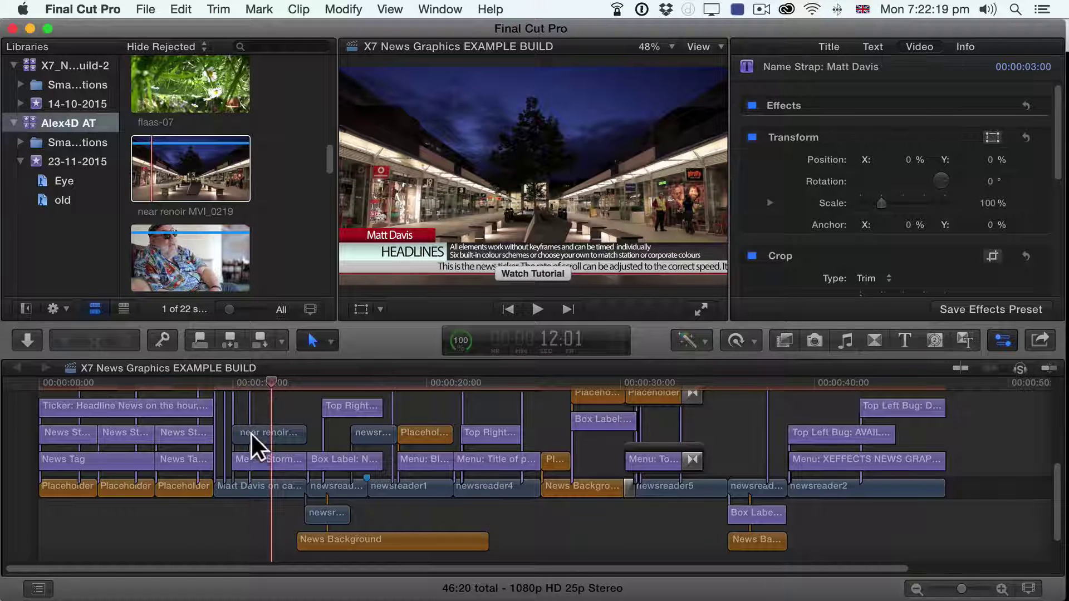
# Step: Paste only the Shrinkback effect attribute from the copied Placeholder onto near renoir
pyautogui.click(180, 8)
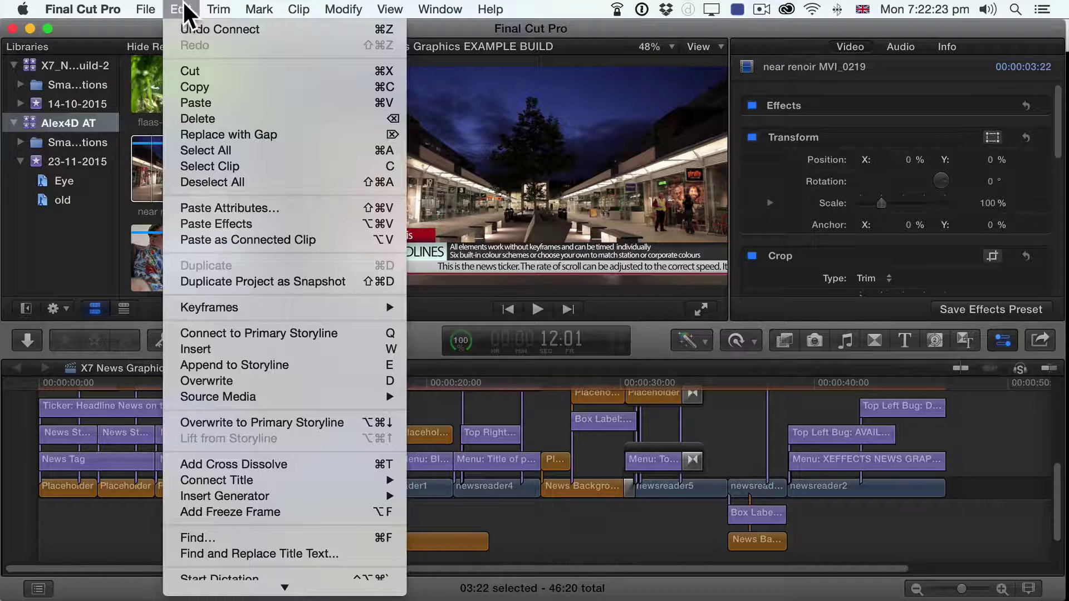
pyautogui.click(239, 209)
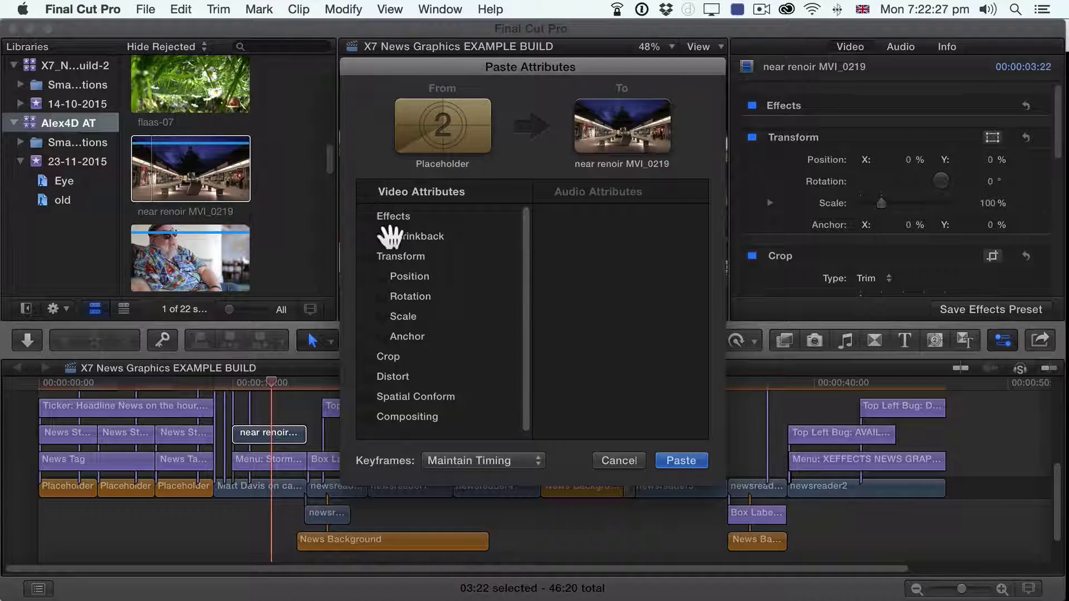
pyautogui.click(382, 236)
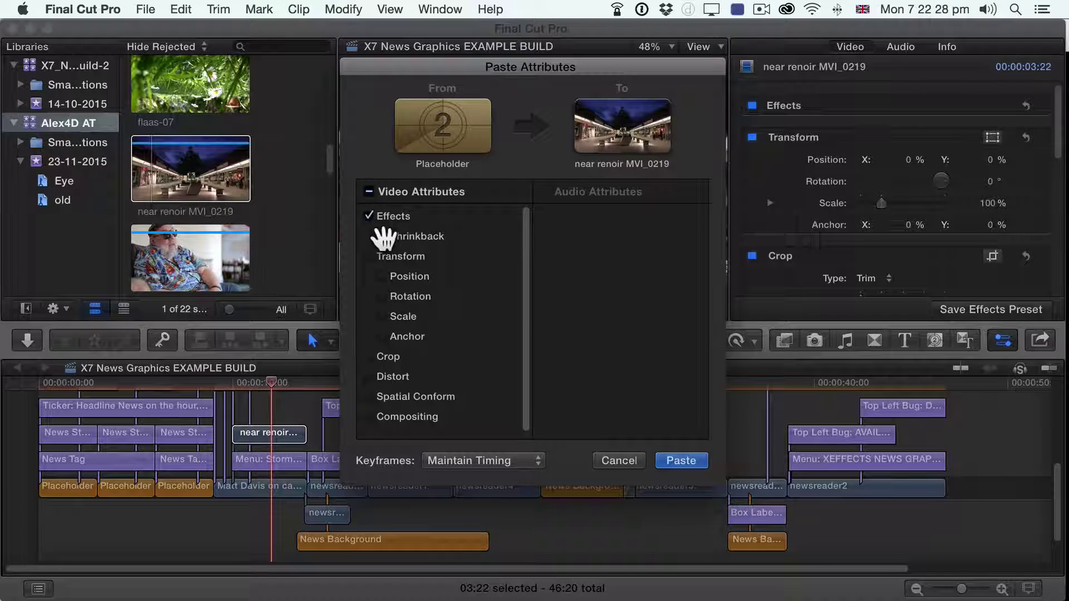
pyautogui.click(677, 460)
# Step: Play the pasted shrink animation from 10:00, then return to about 11 seconds
pyautogui.click(232, 389)
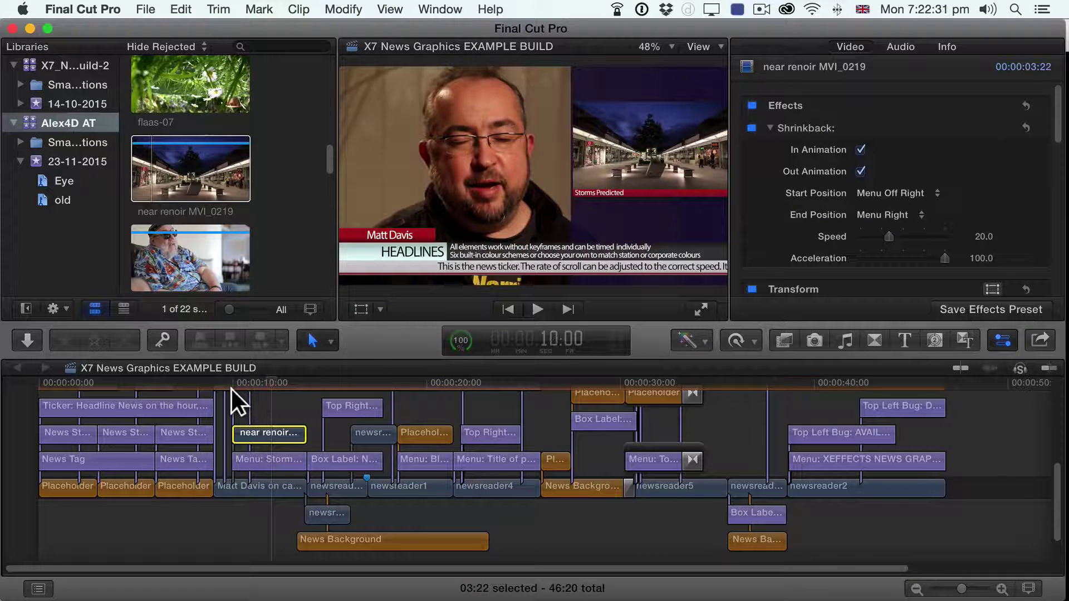
pyautogui.press('space')
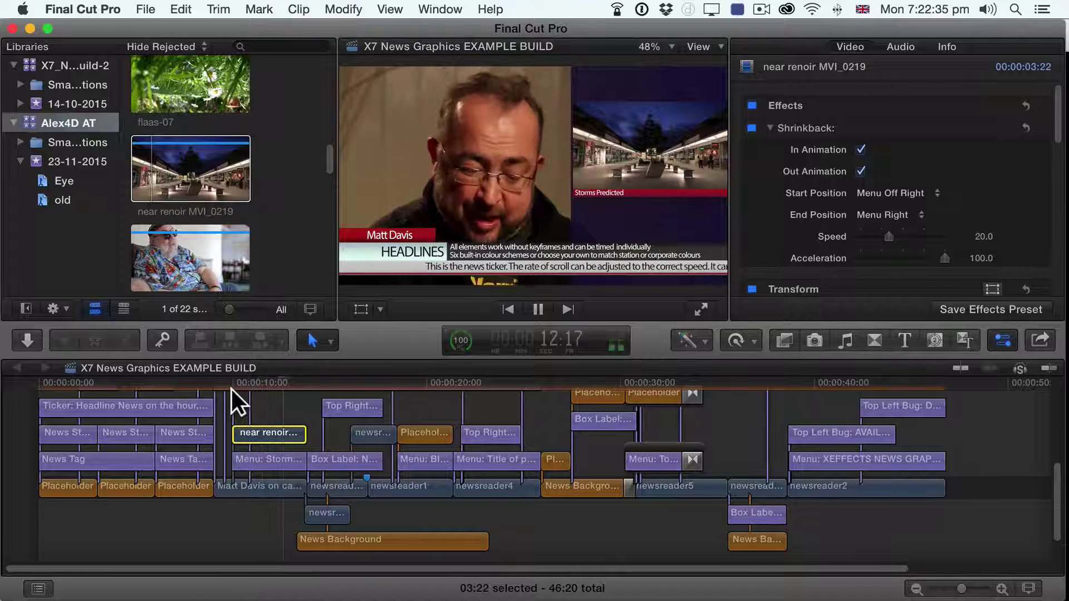
pyautogui.press('space')
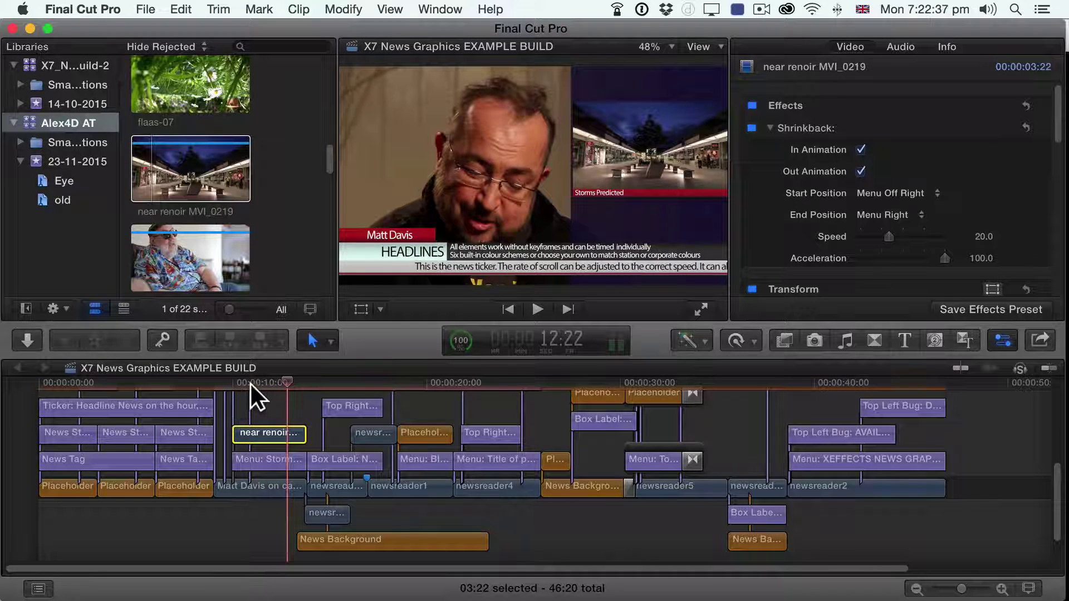
pyautogui.moveTo(251, 384); pyautogui.dragTo(275, 377)
# Step: Select the Menu: Storms Predicted title, toggle Solo on and off, and turn on Clip Skimming
pyautogui.click(263, 454)
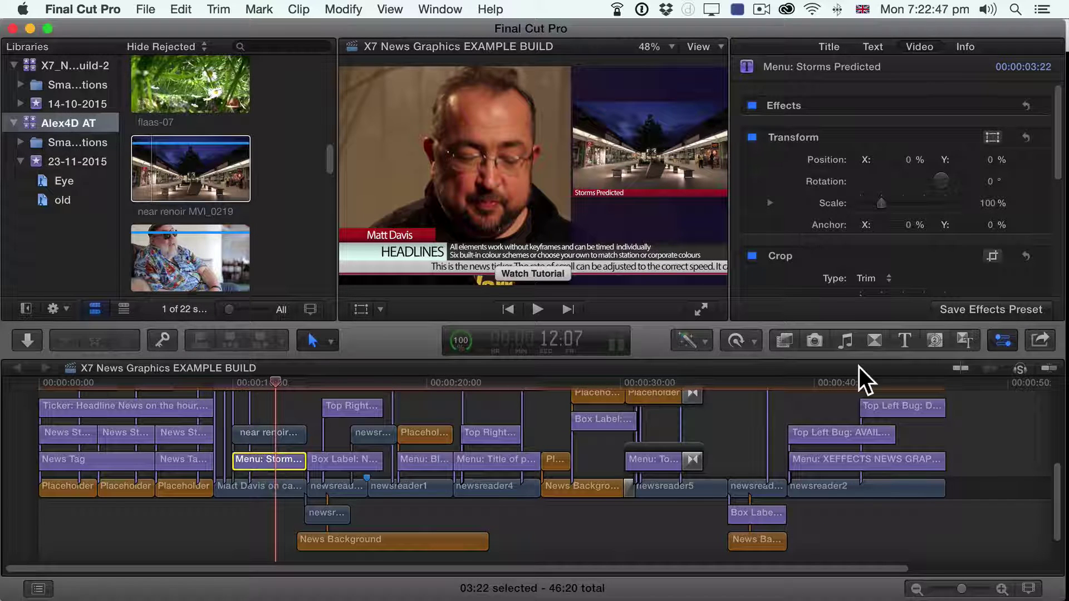
pyautogui.click(1021, 370)
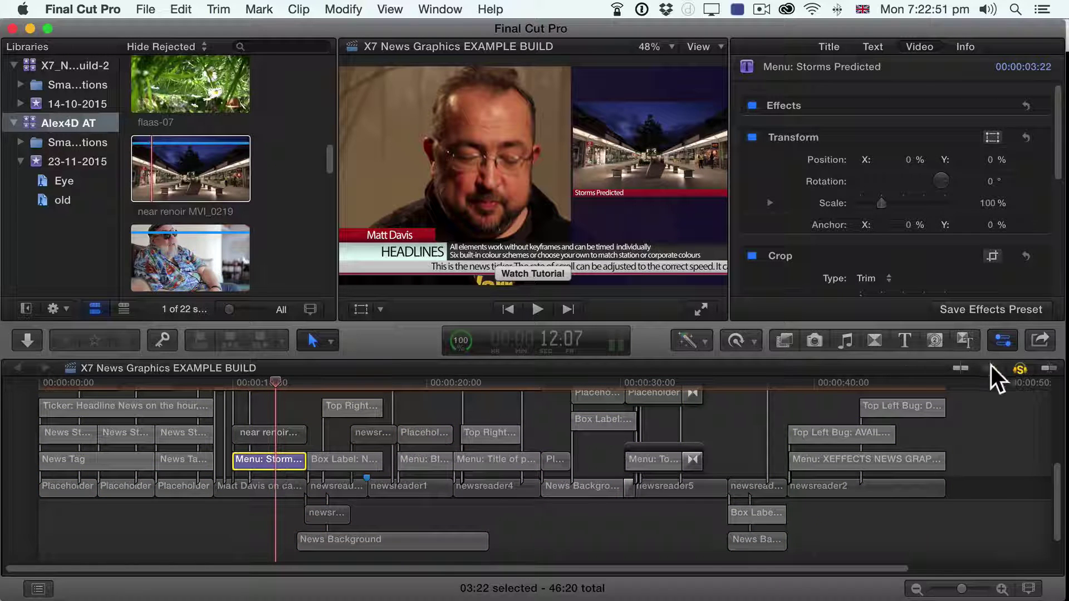
pyautogui.click(1022, 369)
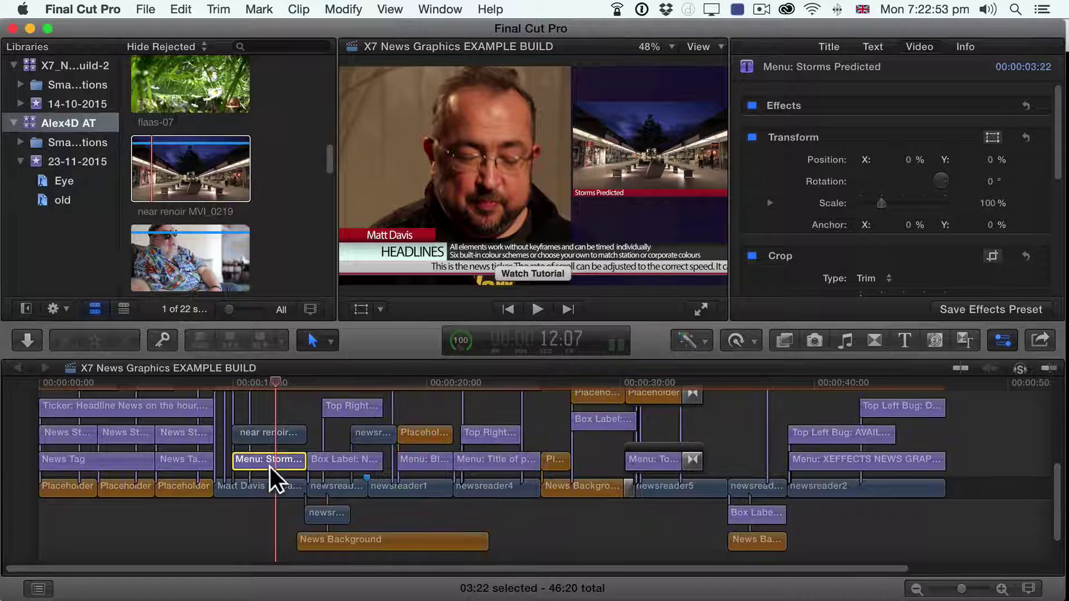
pyautogui.click(384, 7)
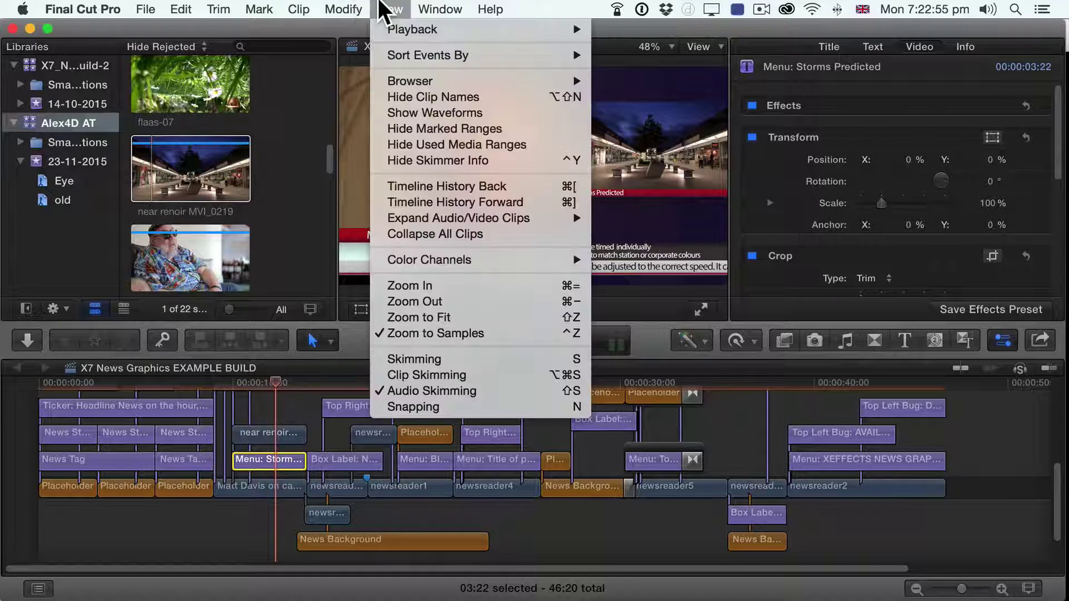
pyautogui.click(421, 372)
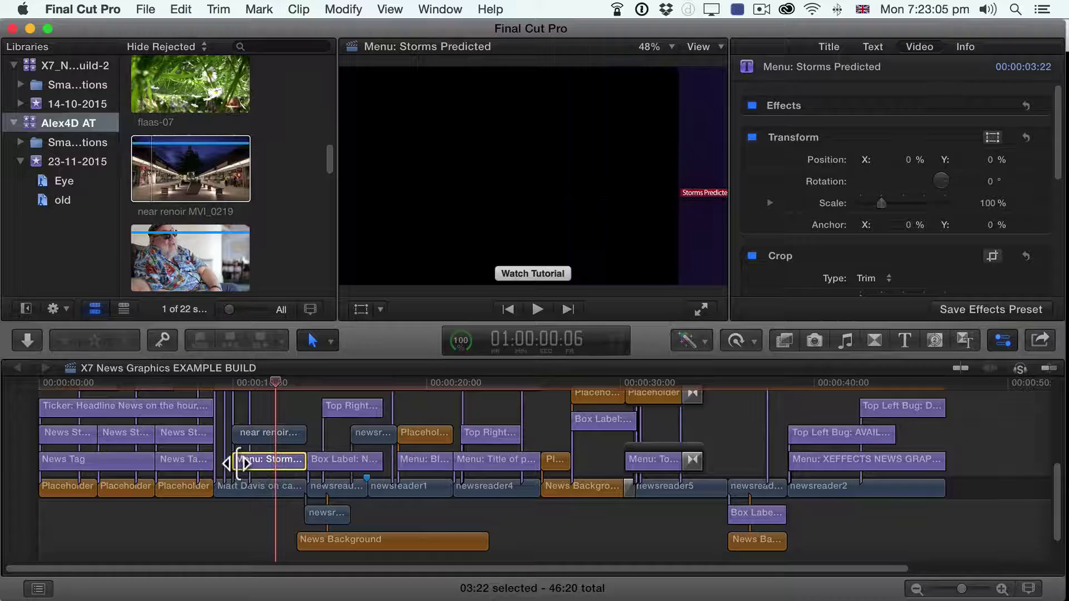
pyautogui.press('s')
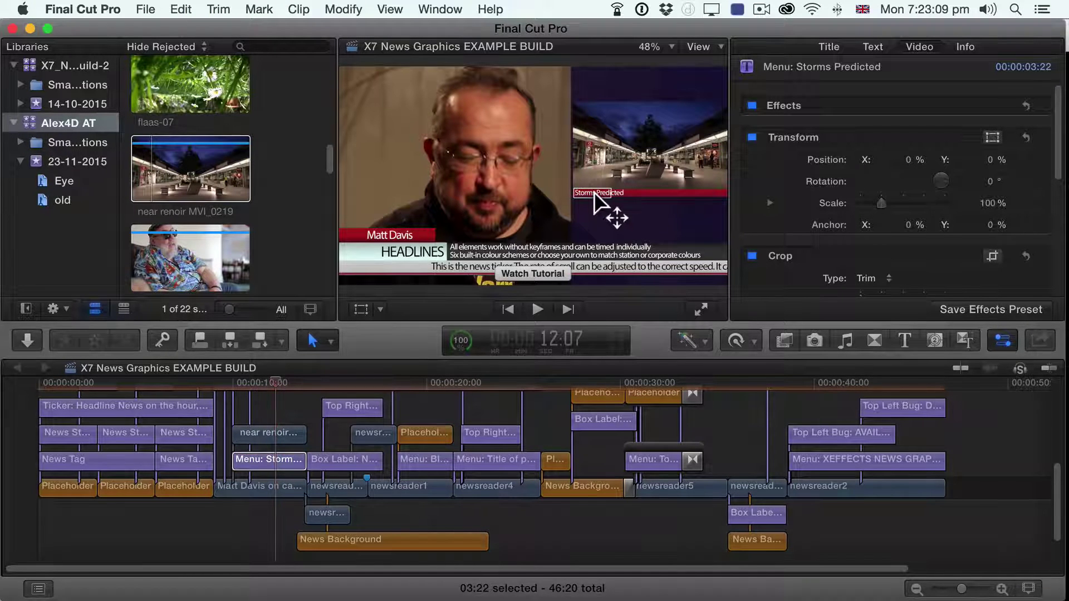
# Step: Retype the menu title as 'Shopping area in London near Renoir Cinema' and preview it from 9 seconds
pyautogui.doubleClick(593, 193)
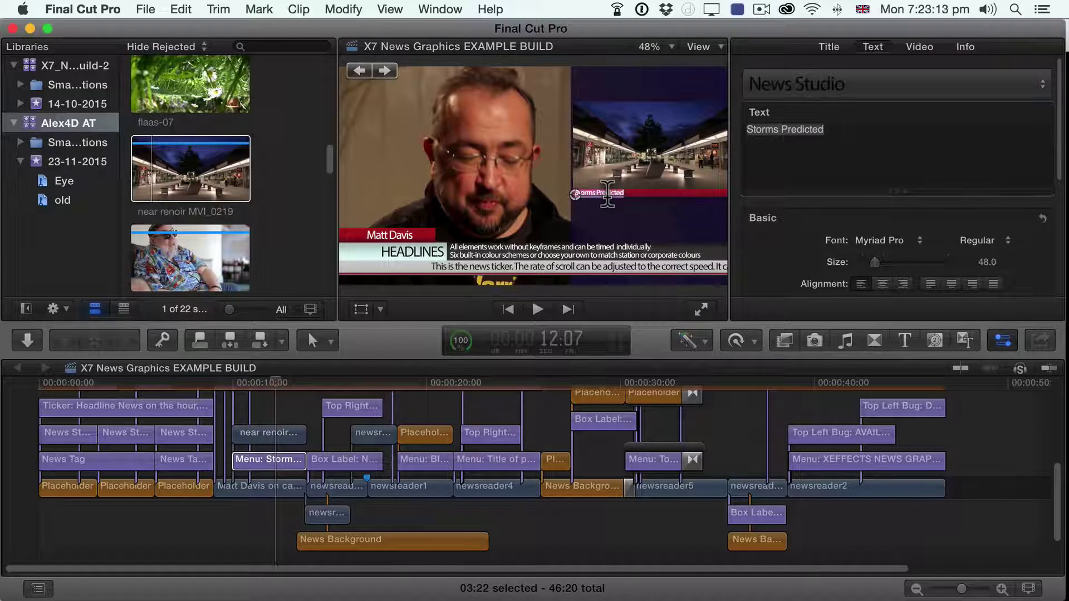
pyautogui.write('Shopping')
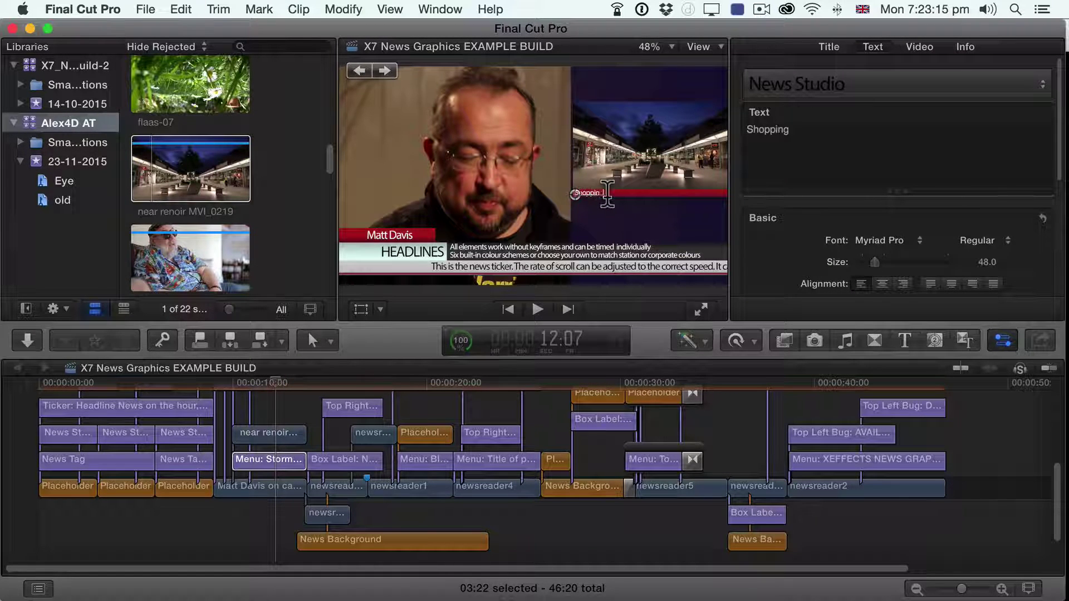
pyautogui.write(' area in London nea')
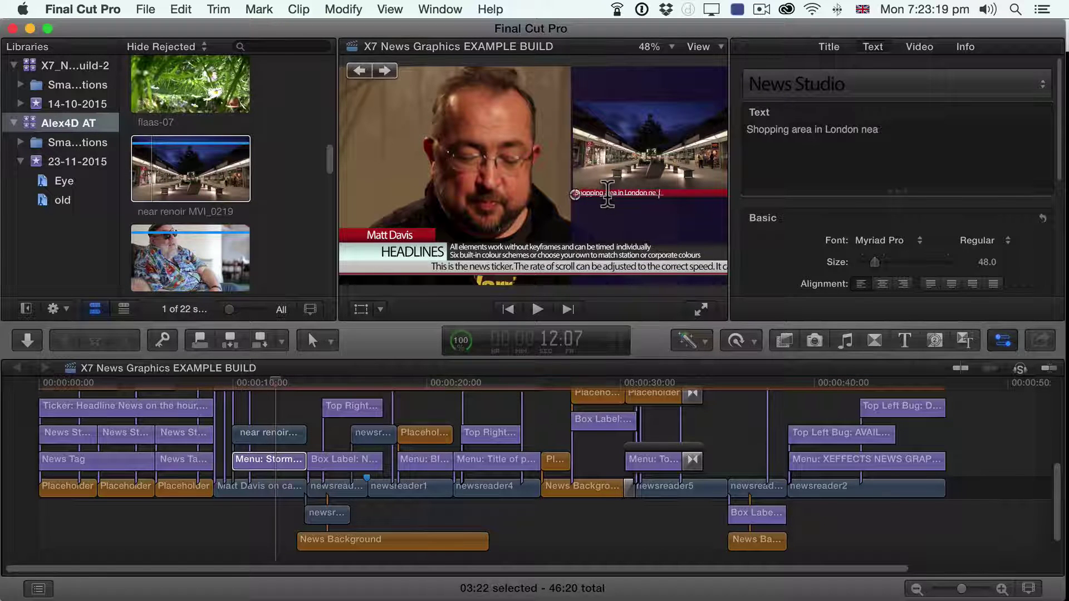
pyautogui.write('r R')
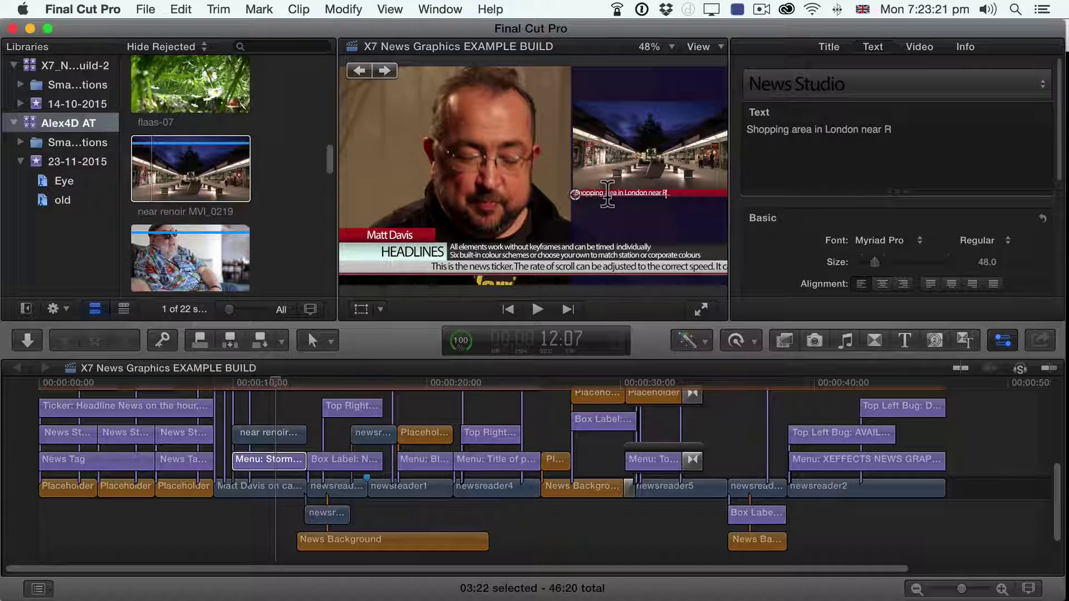
pyautogui.write('enoir C')
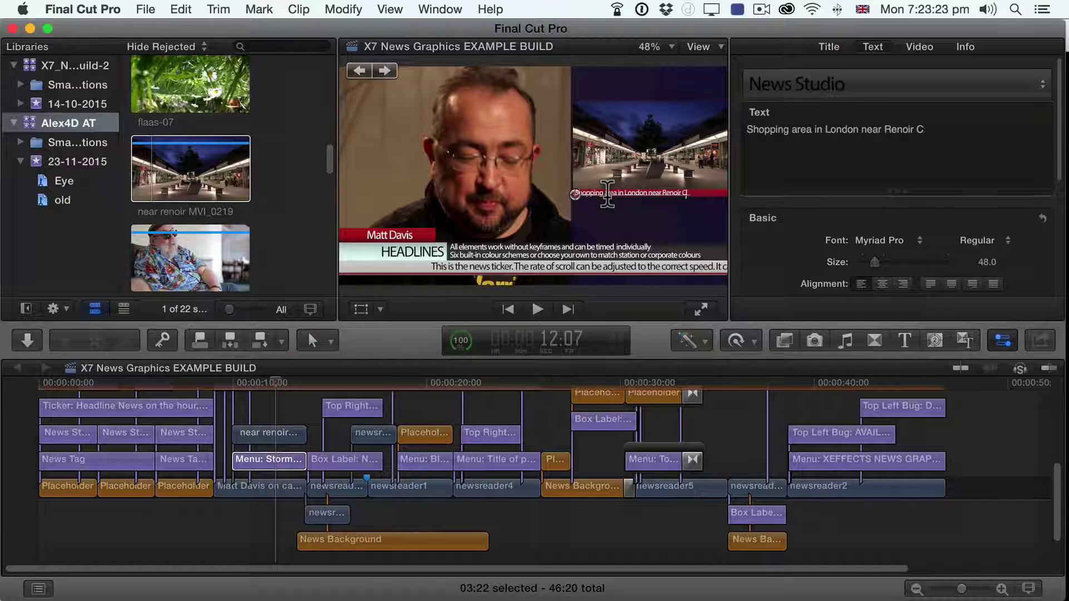
pyautogui.write('ine')
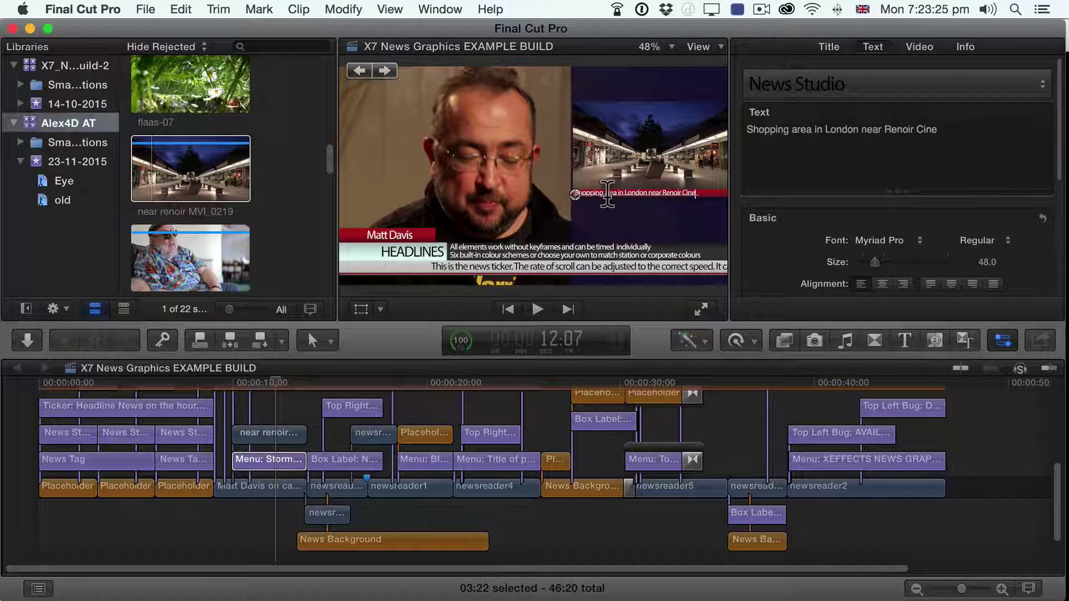
pyautogui.write('ma')
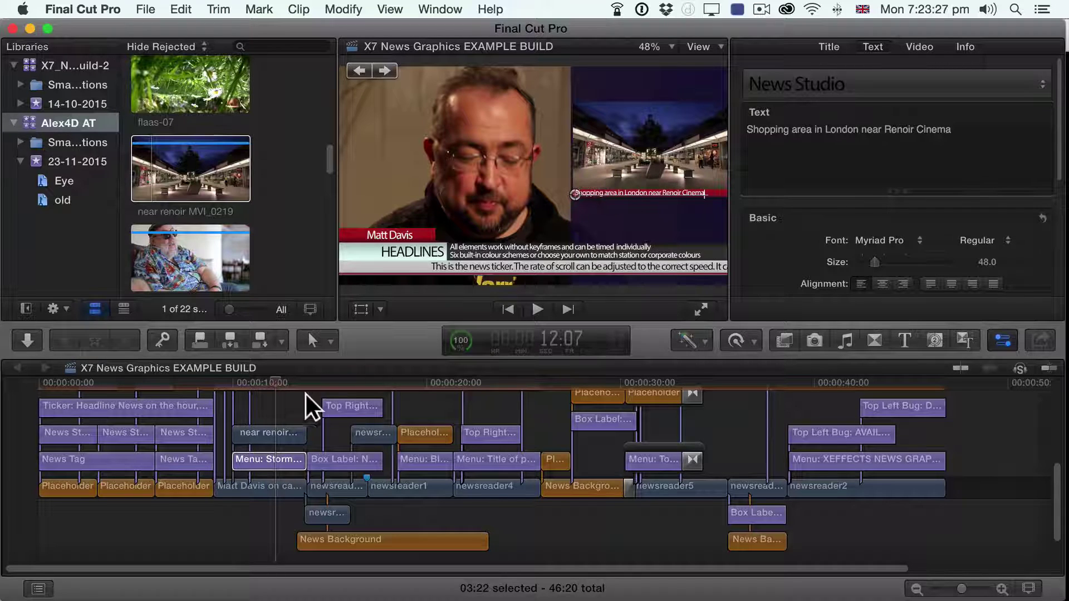
pyautogui.click(226, 388)
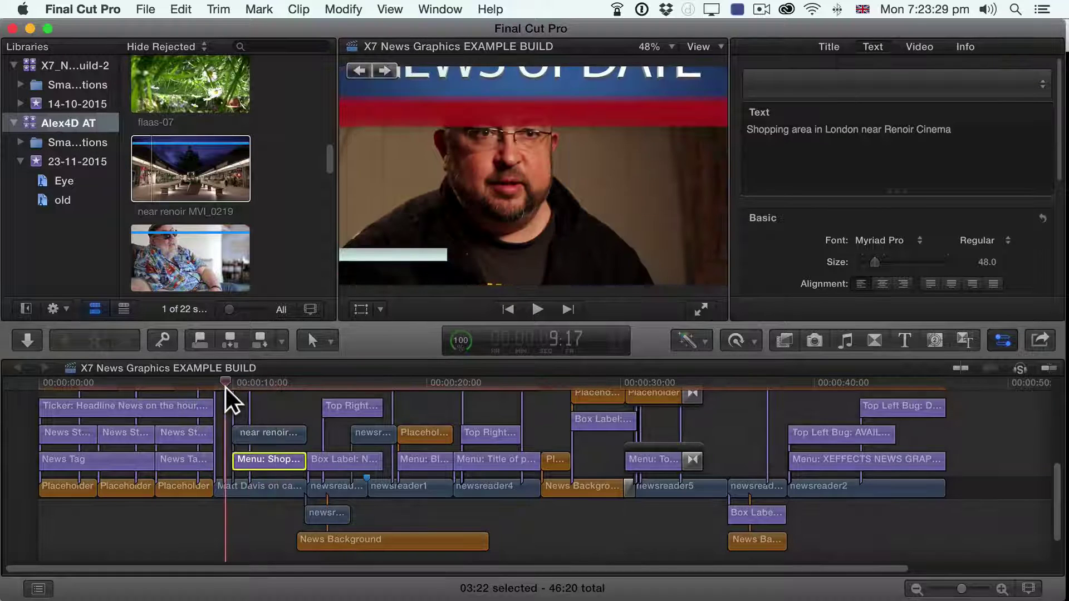
pyautogui.press('space')
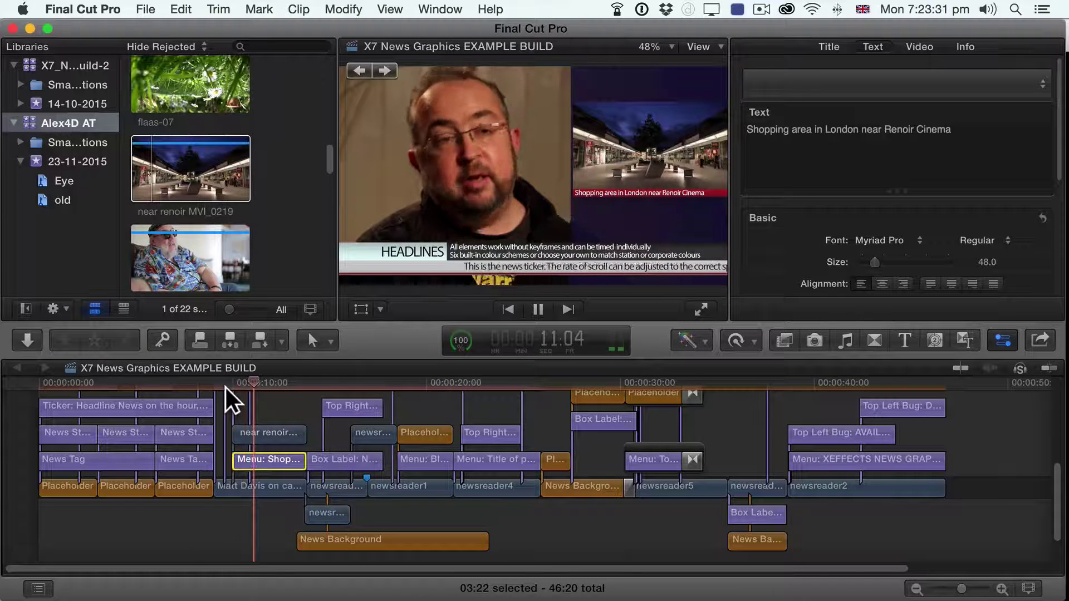
pyautogui.press('space')
# Step: Select the near renoir clip and view it solo, then return to the full composite
pyautogui.click(265, 446)
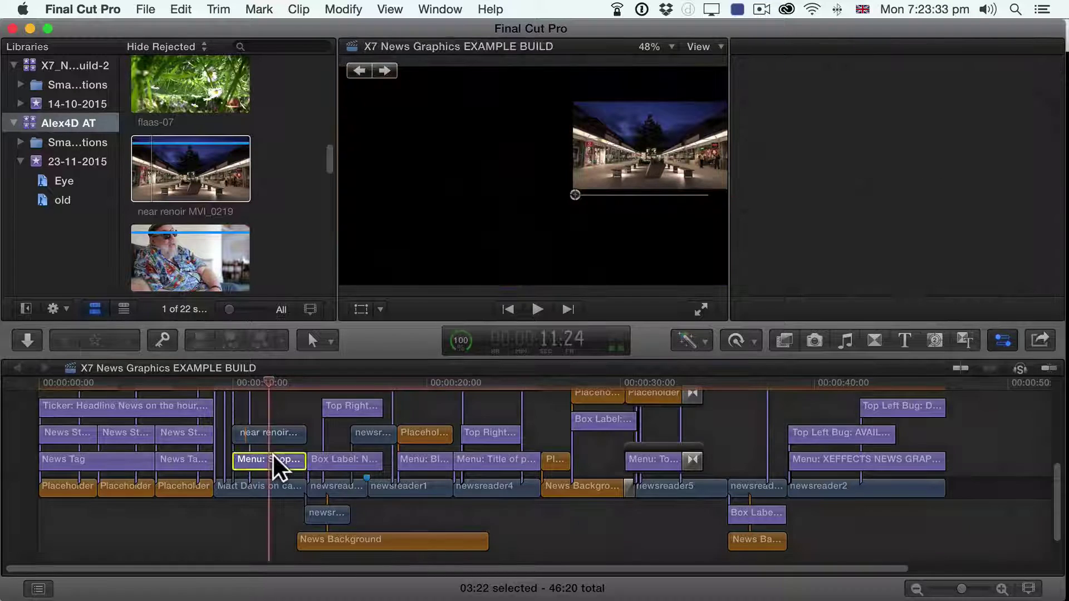
pyautogui.click(269, 430)
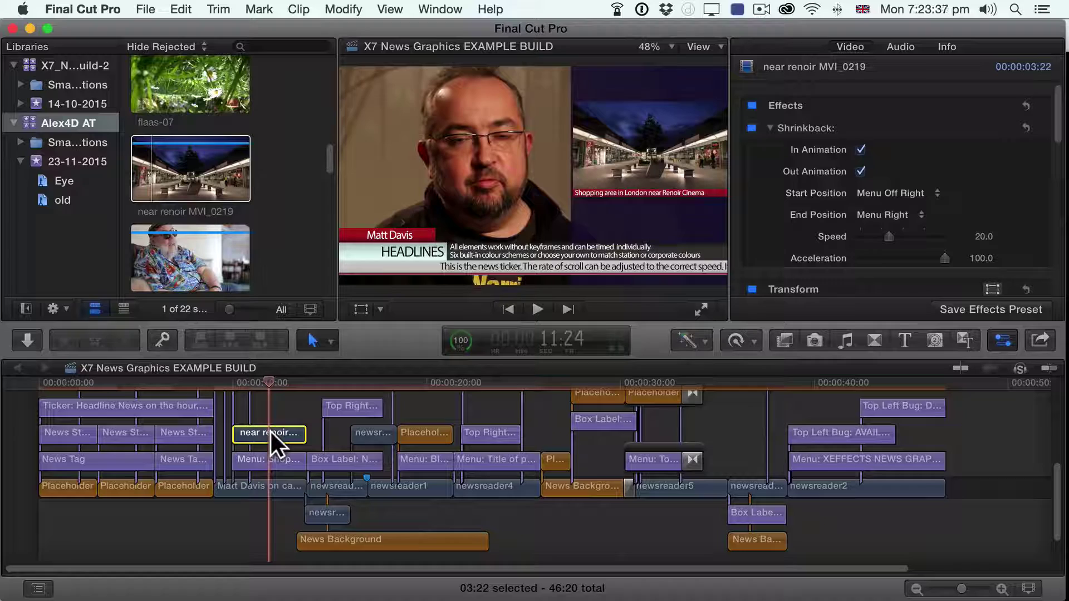
pyautogui.press('alt+super+s')
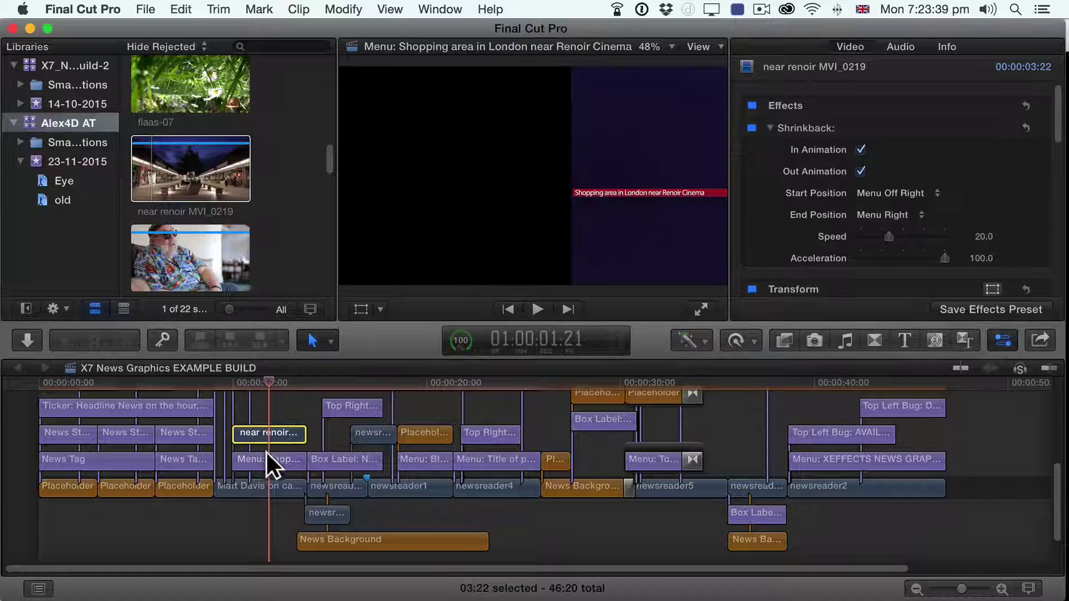
pyautogui.press('alt+super+s')
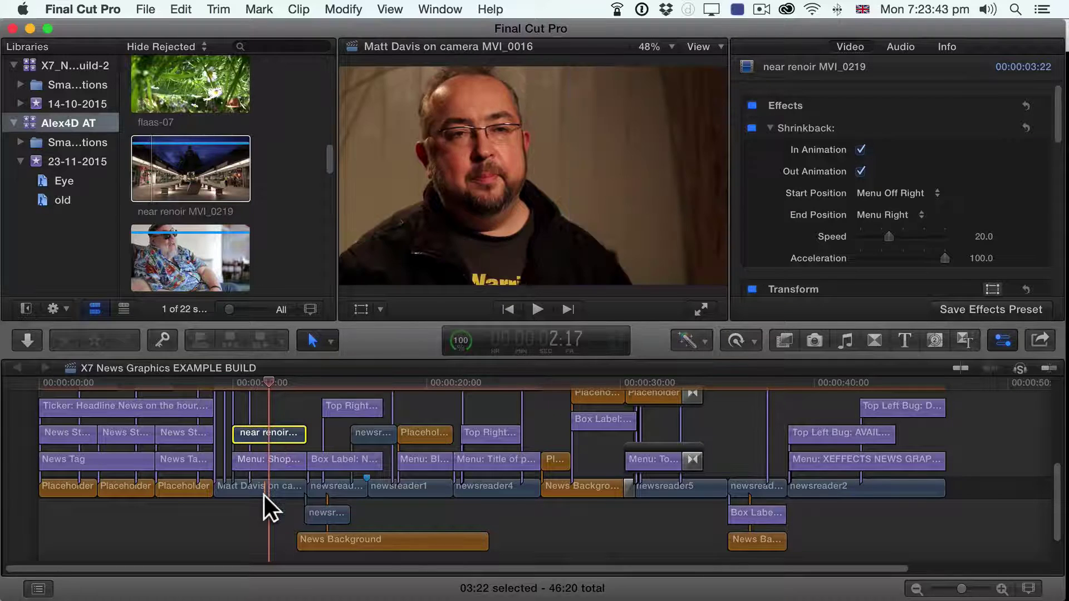
pyautogui.click(264, 494)
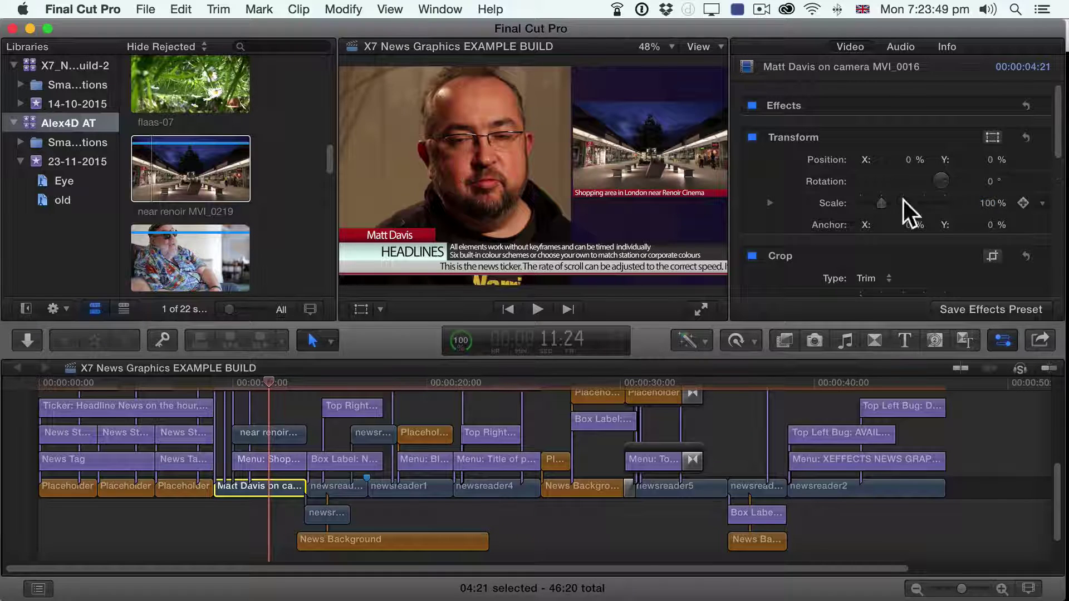
pyautogui.click(771, 201)
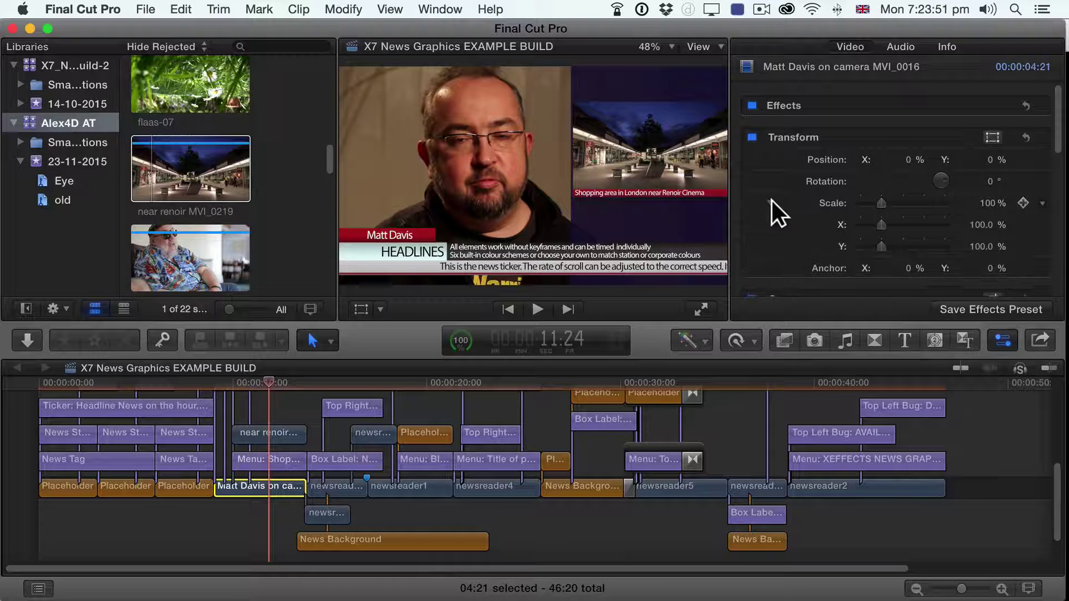
pyautogui.click(979, 224)
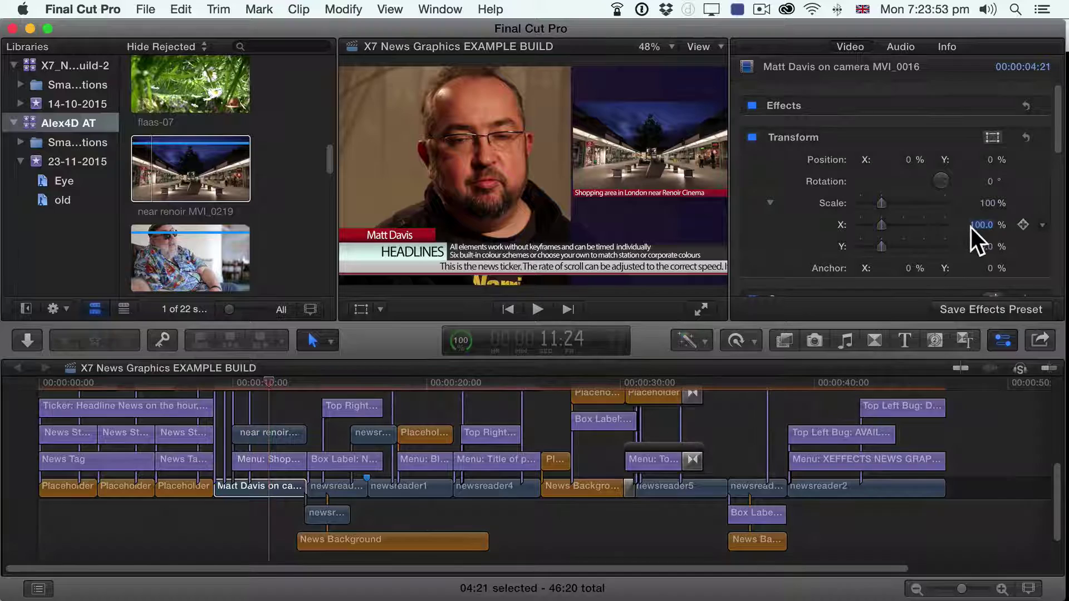
pyautogui.click(972, 227)
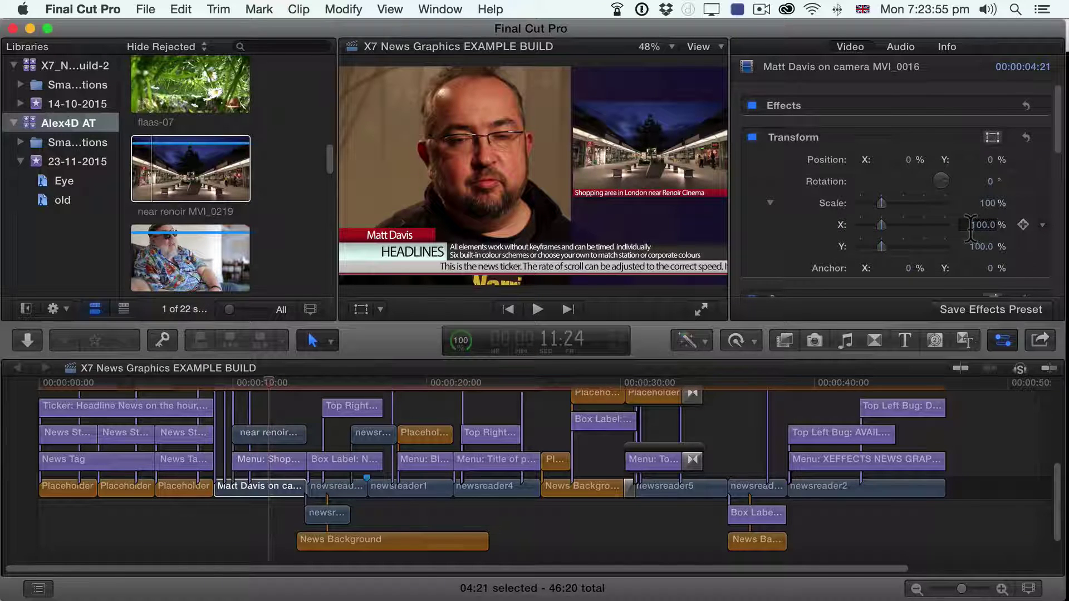
pyautogui.write('-')
pyautogui.press('Return')
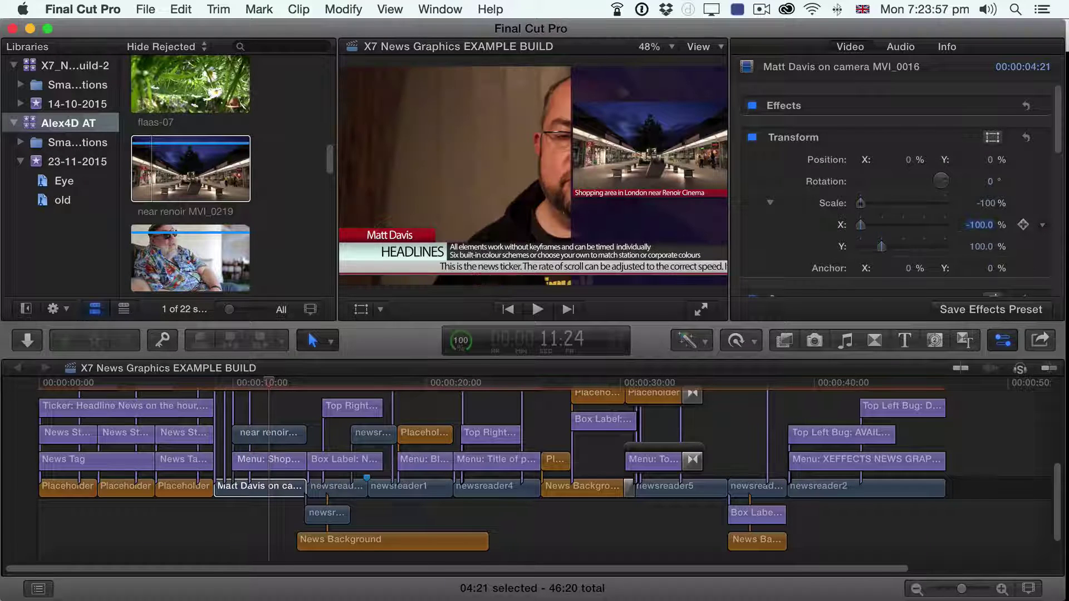
# Step: Select the near renoir clip and play the project from about 9 seconds
pyautogui.click(266, 433)
pyautogui.click(227, 387)
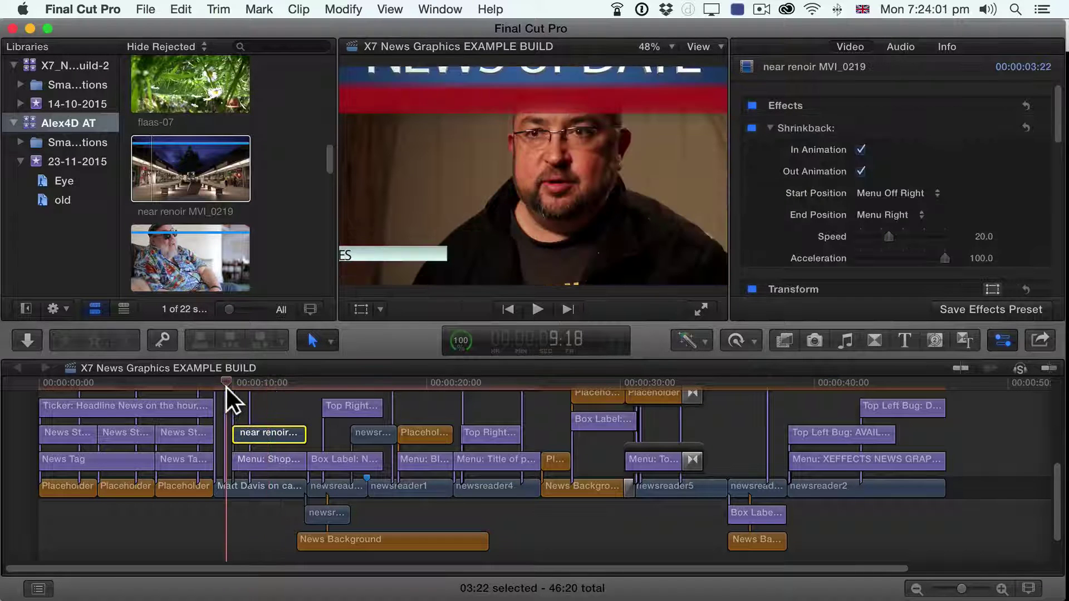
pyautogui.press('space')
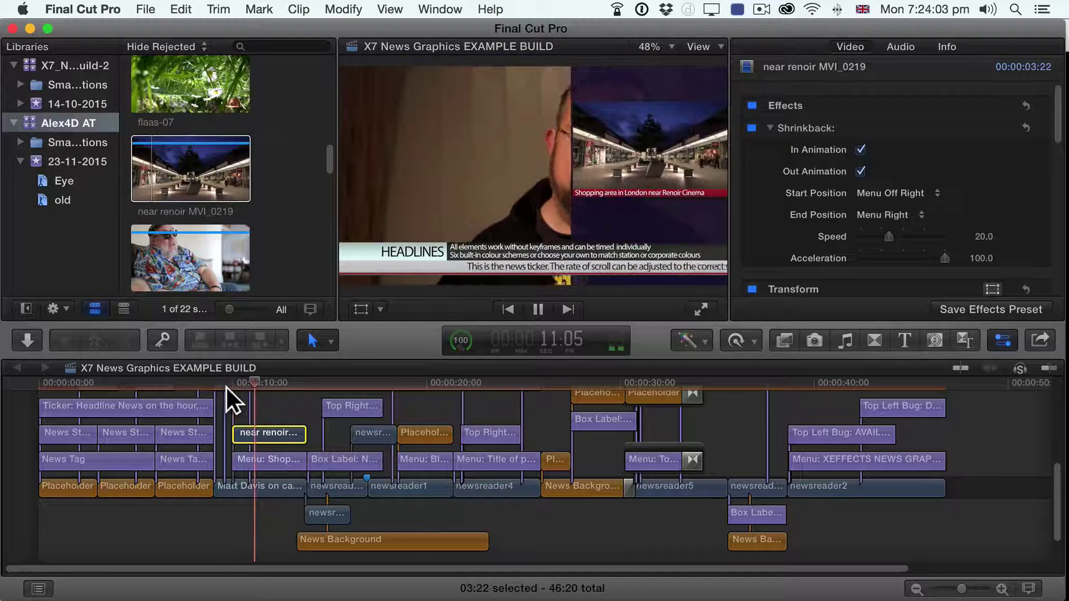
# Step: Stop playback and set the Shopping area menu title's Menu Side to Left
pyautogui.press('space')
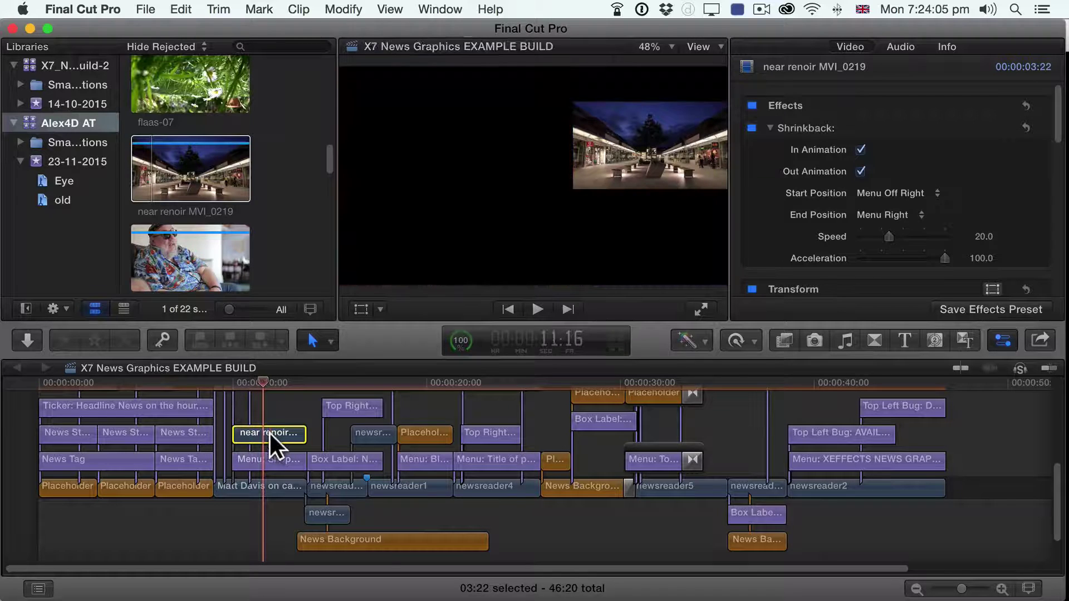
pyautogui.click(269, 458)
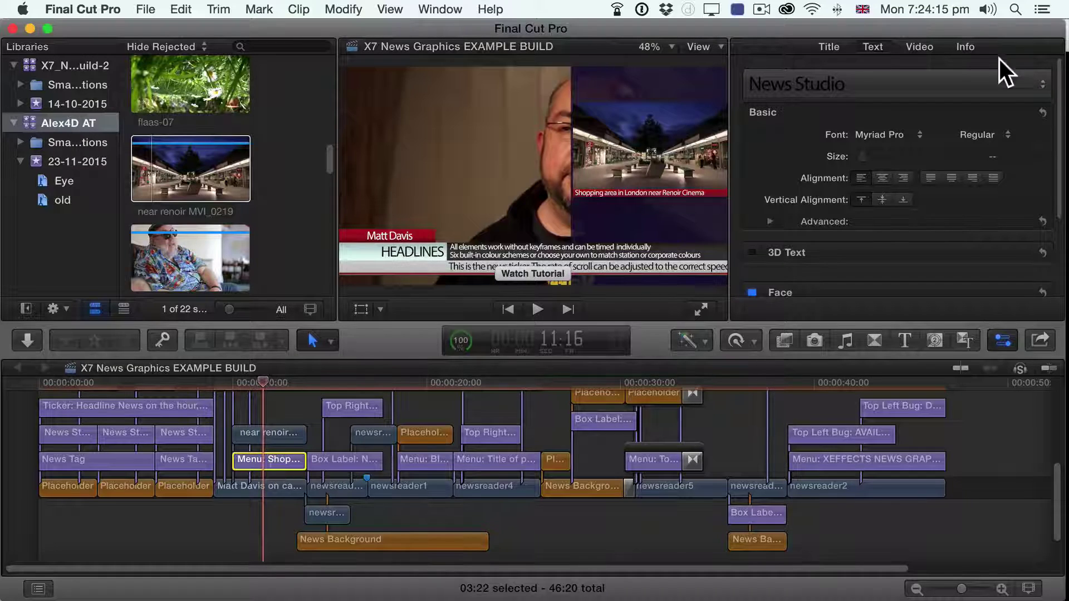
pyautogui.click(914, 46)
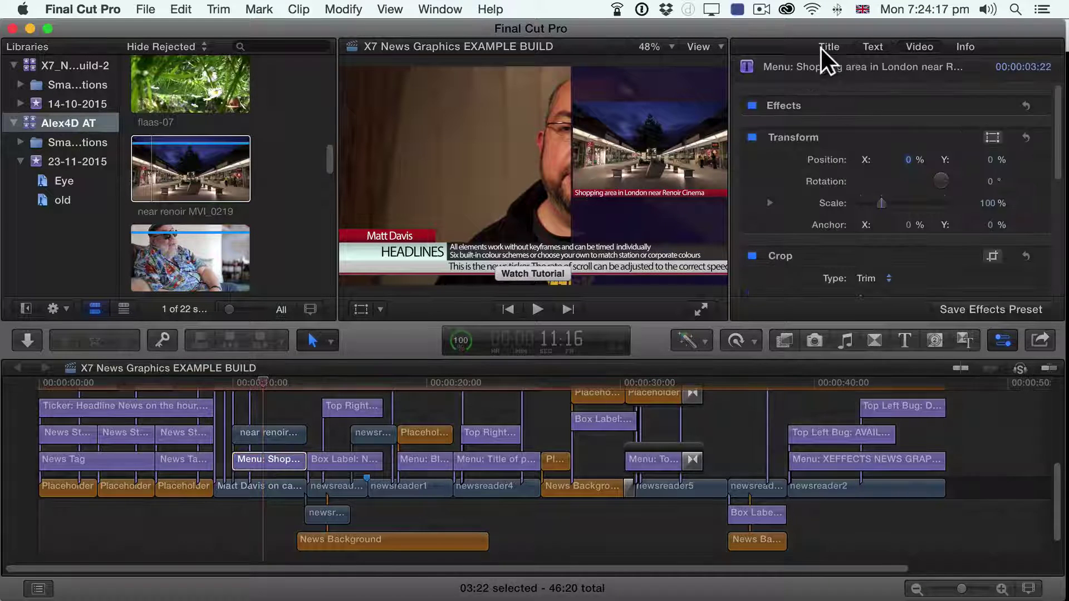
pyautogui.click(831, 47)
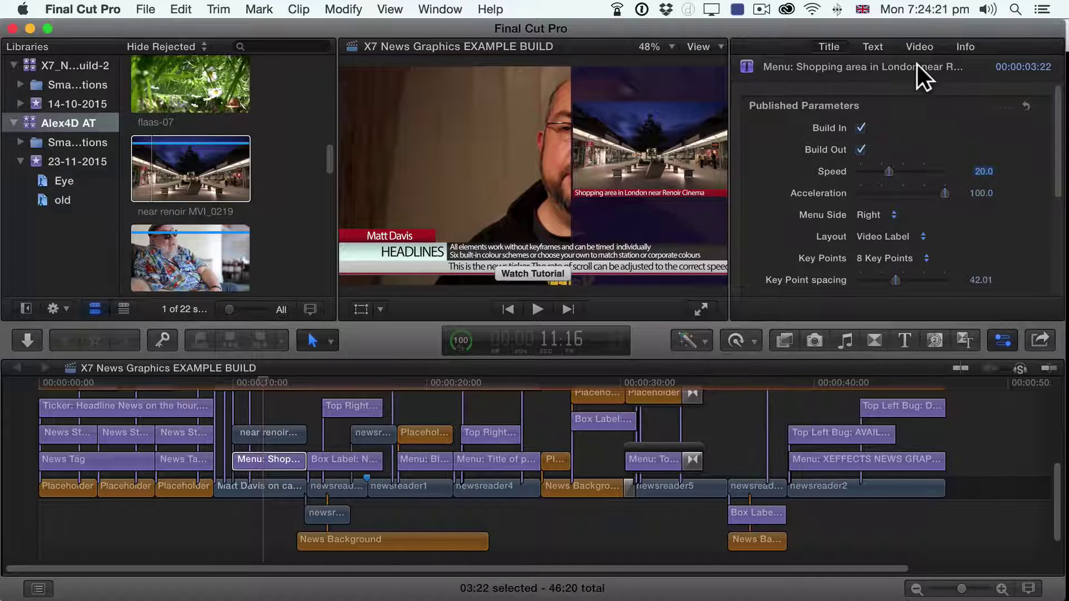
pyautogui.click(879, 214)
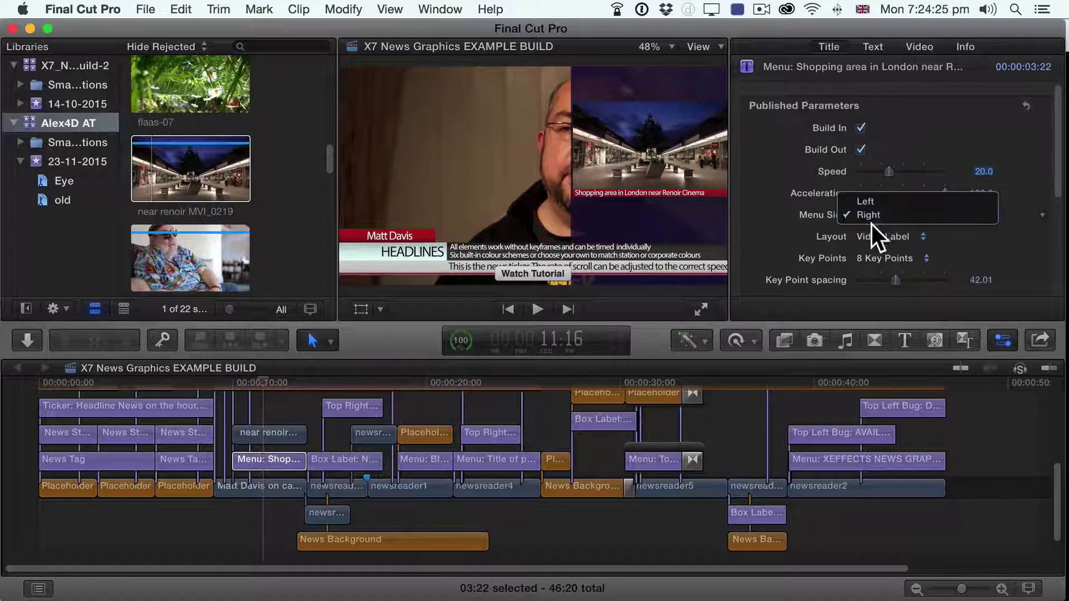
pyautogui.click(750, 238)
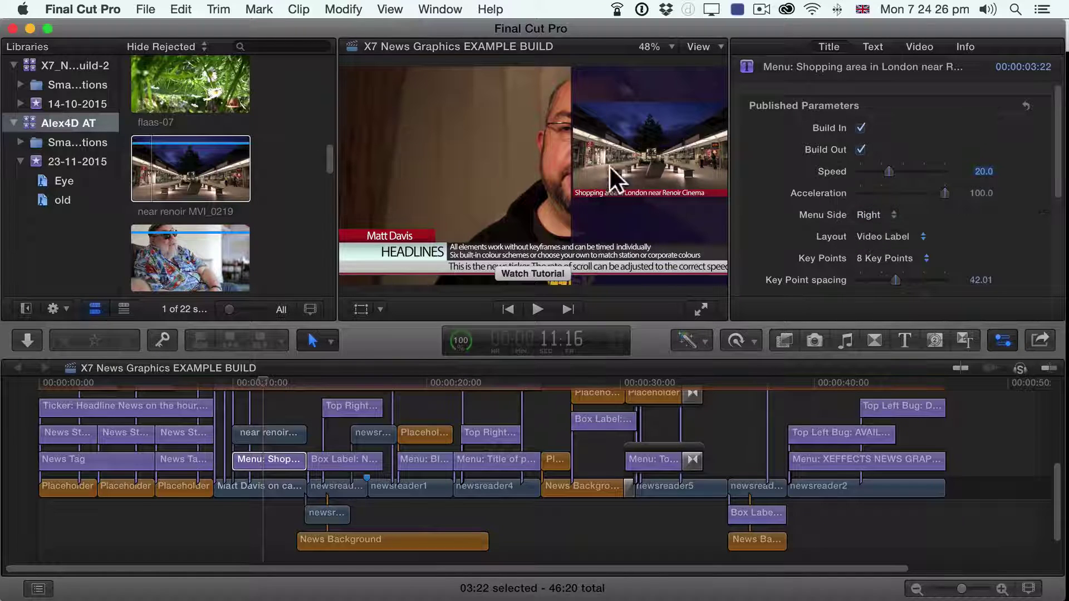
pyautogui.click(880, 213)
pyautogui.click(879, 202)
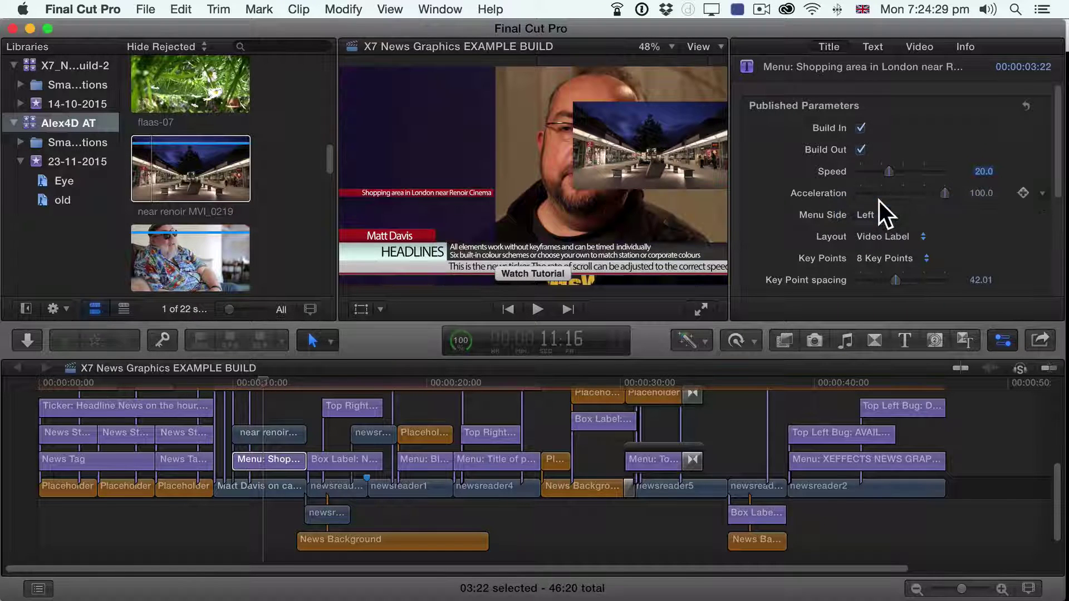
# Step: Play from about 9 seconds to preview the left-side menu title
pyautogui.click(230, 383)
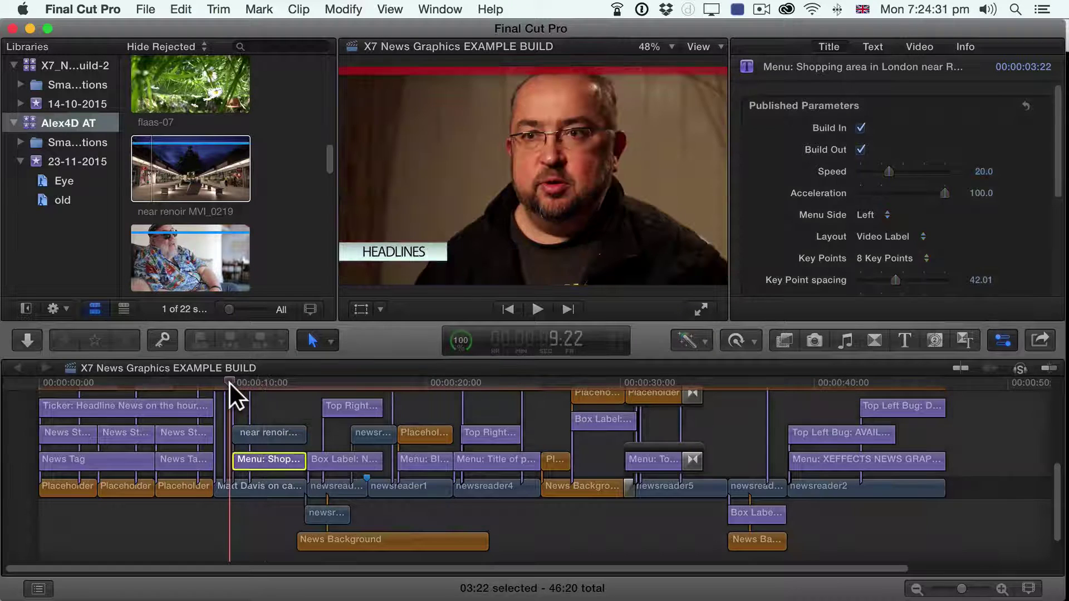
pyautogui.press('space')
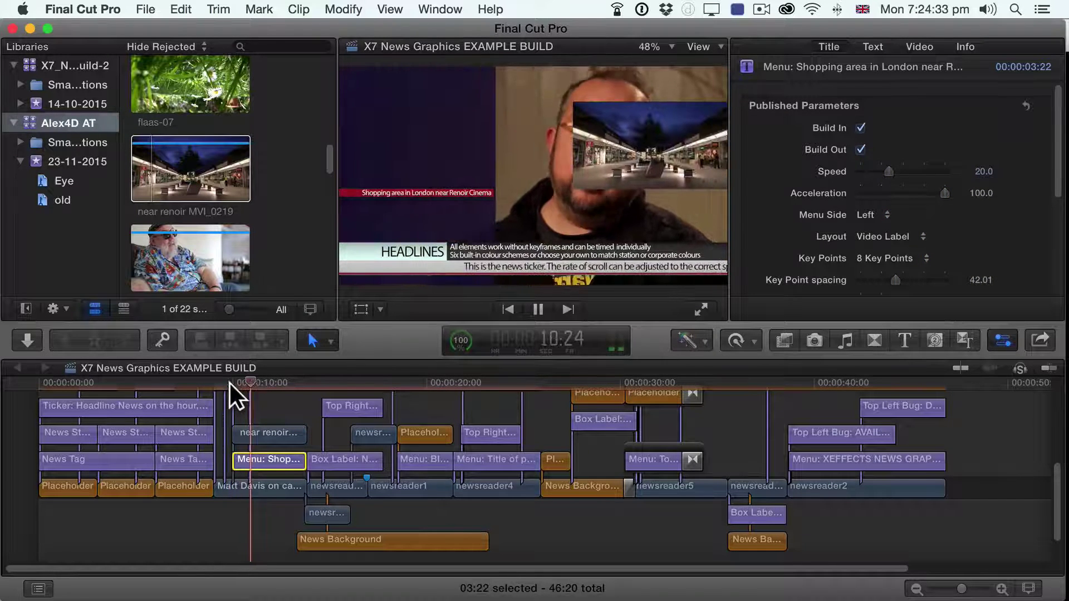
pyautogui.press('space')
# Step: Set near renoir's Shrinkback Start Position to Menu Off Left and End Position to Menu Left
pyautogui.click(247, 426)
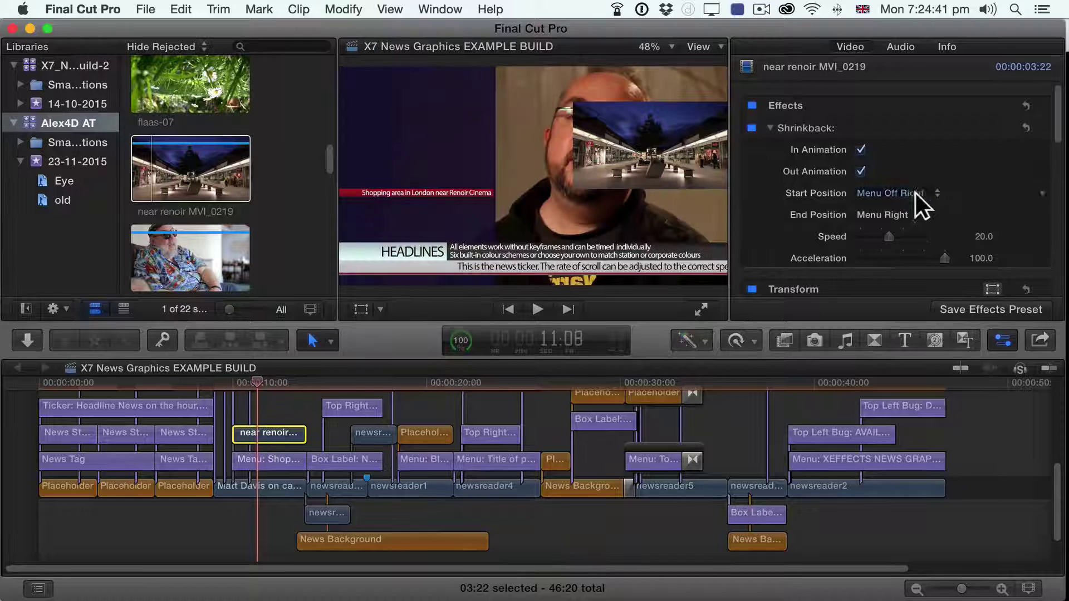
pyautogui.click(907, 193)
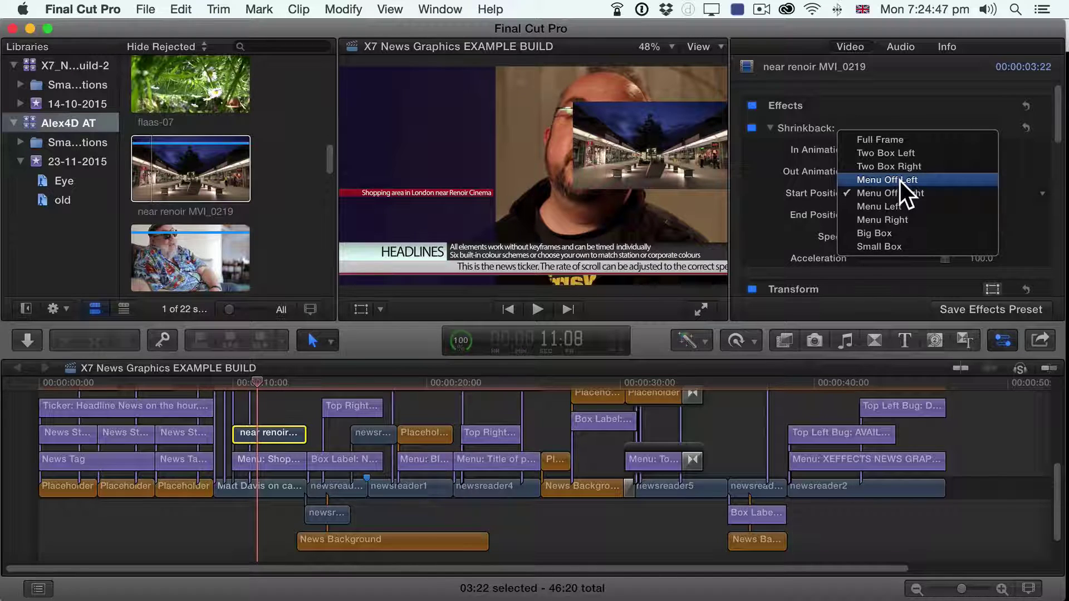
pyautogui.click(900, 181)
pyautogui.click(888, 211)
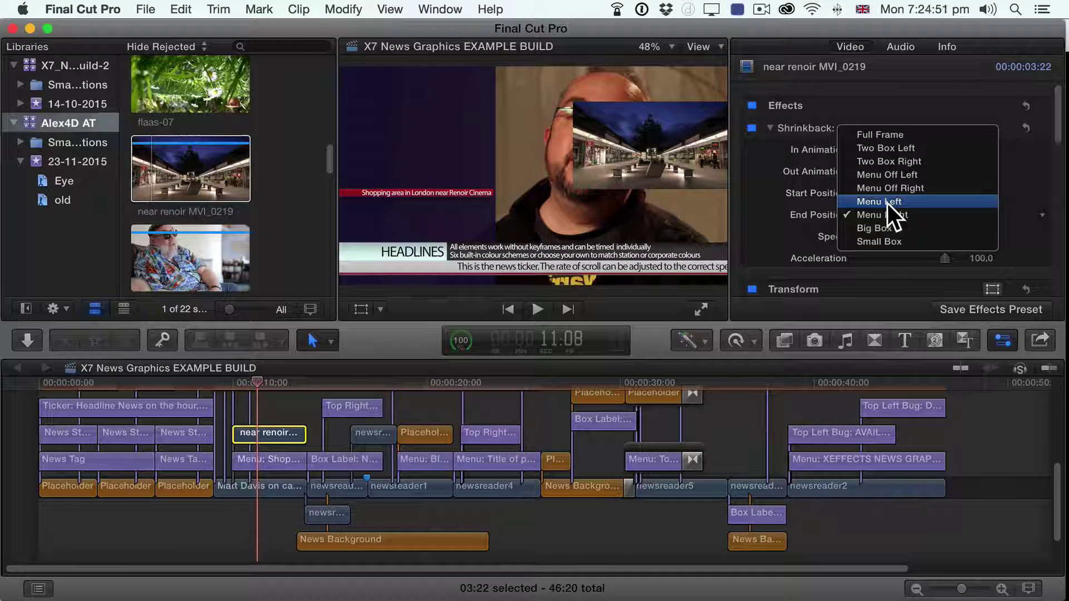
pyautogui.click(888, 203)
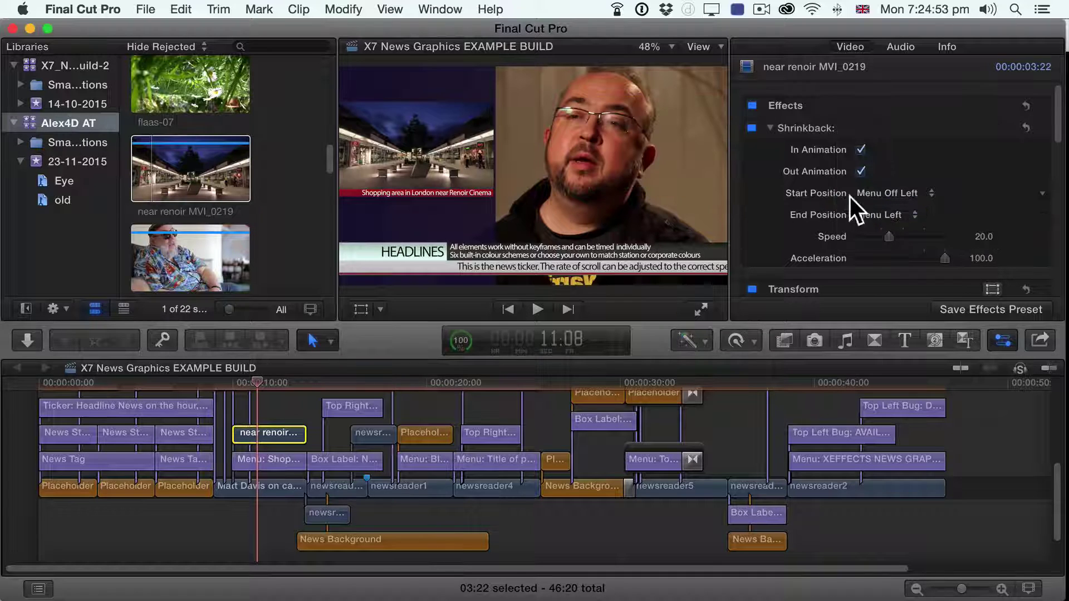
# Step: Play the new clip animation from about 9 seconds
pyautogui.click(229, 383)
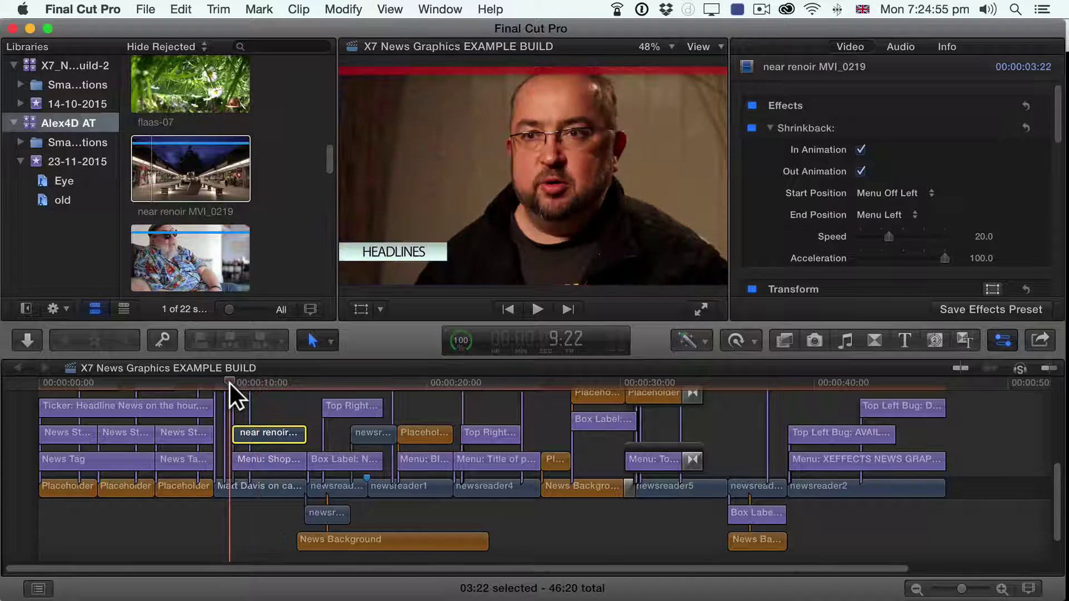
pyautogui.press('space')
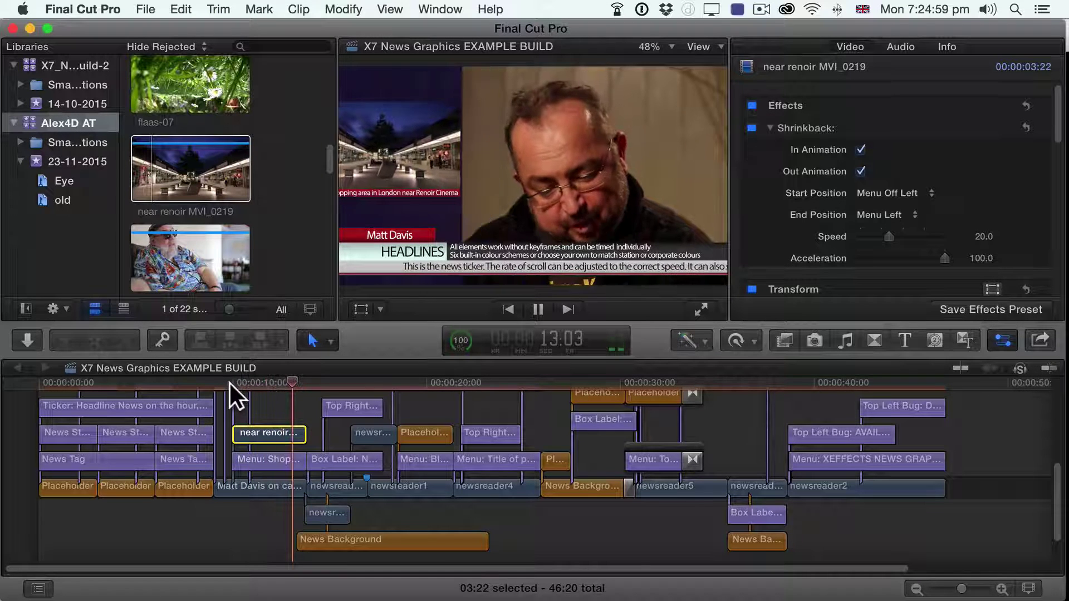
pyautogui.press('space')
# Step: Zoom into the timeline and play the section from about 9 seconds
pyautogui.click(289, 386)
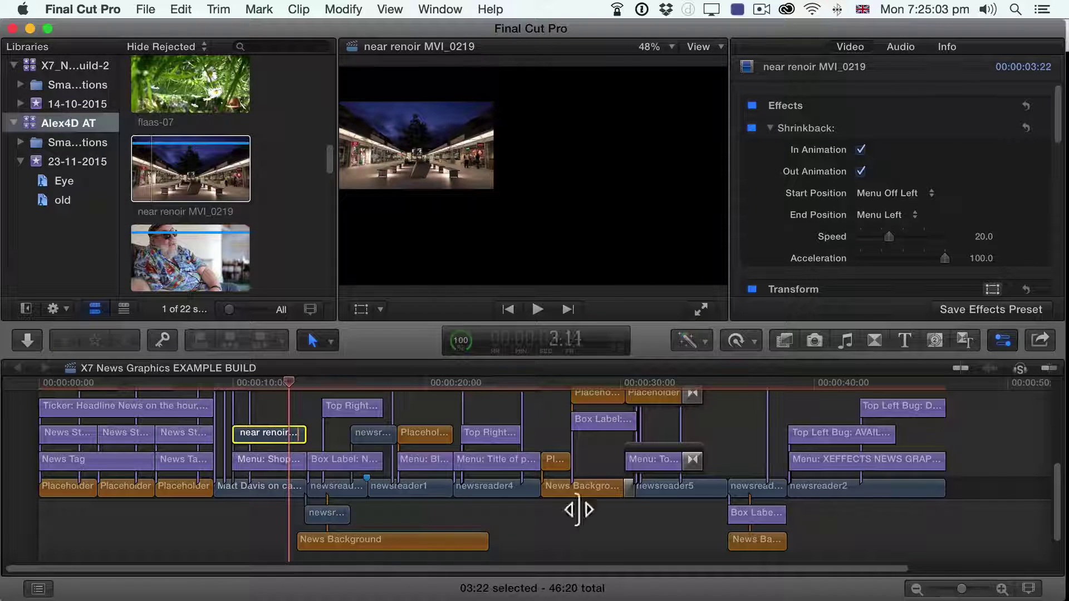
pyautogui.moveTo(963, 589); pyautogui.dragTo(971, 588)
pyautogui.click(127, 382)
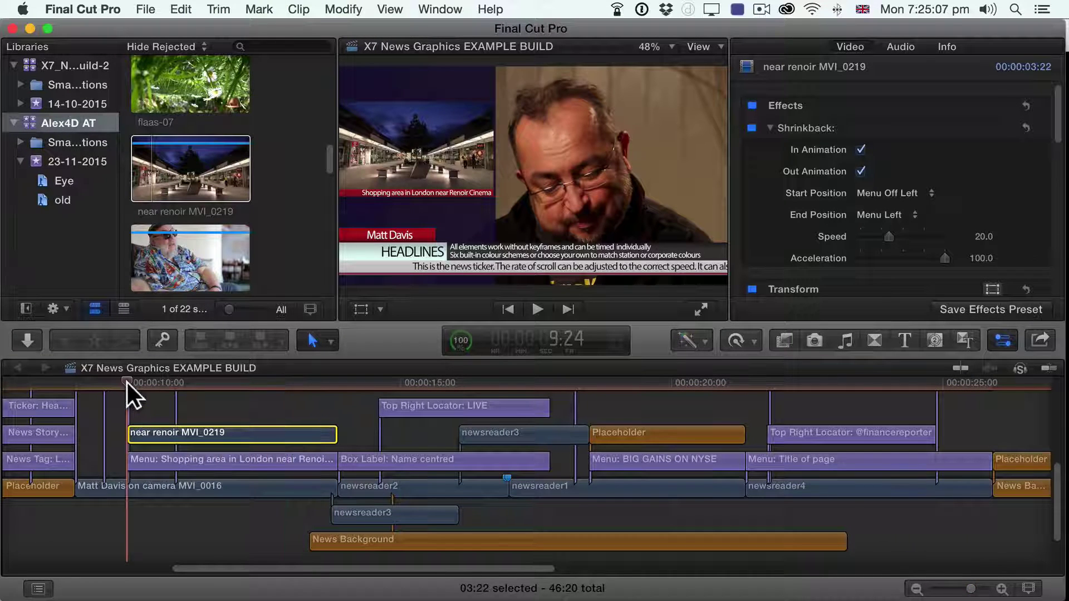
pyautogui.moveTo(127, 383); pyautogui.dragTo(145, 382)
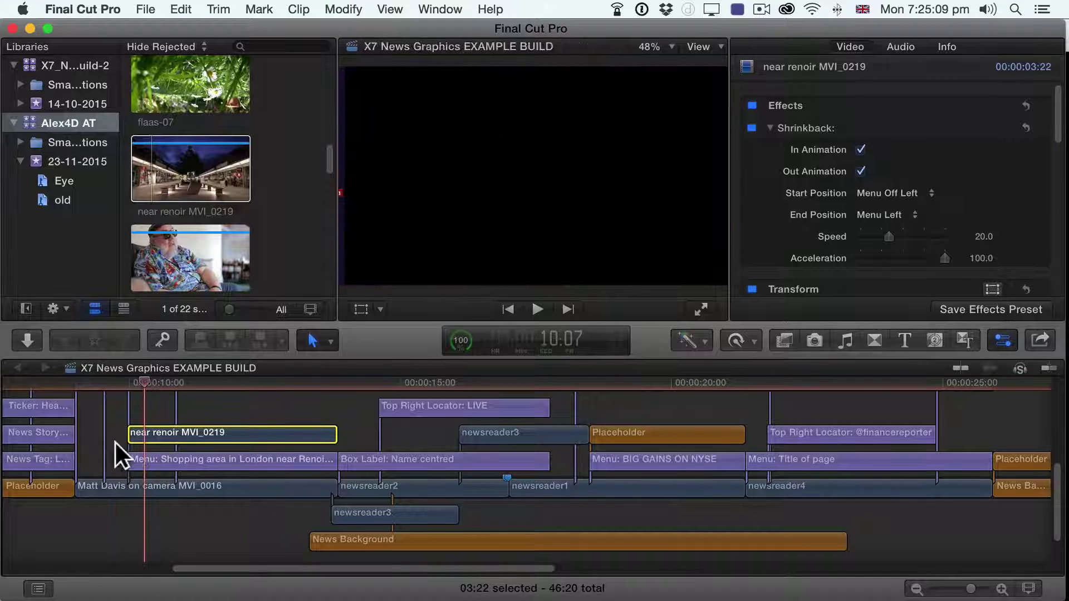
pyautogui.click(126, 386)
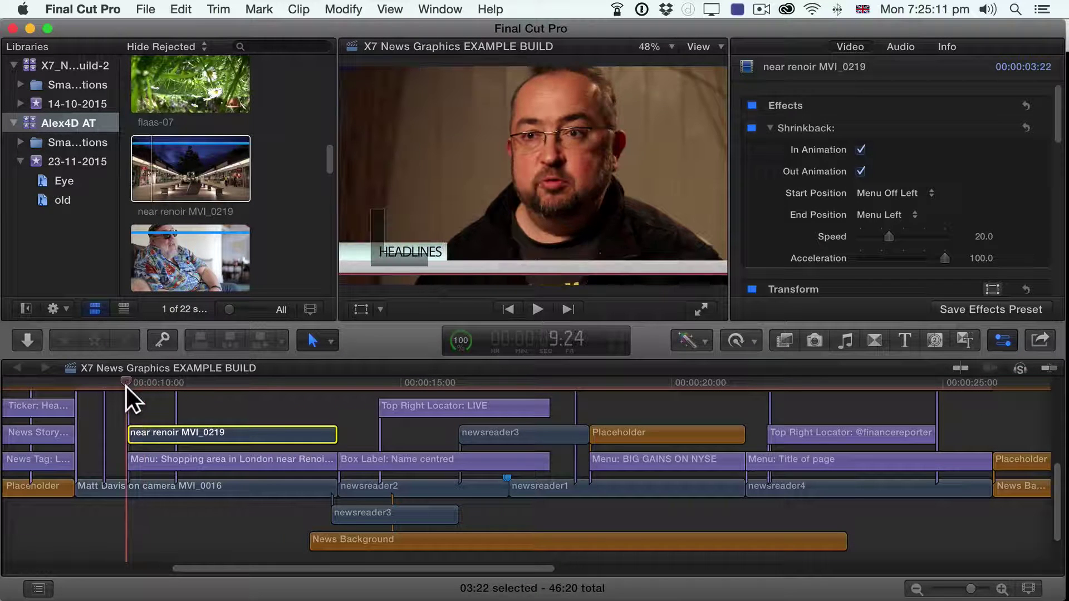
pyautogui.press('space')
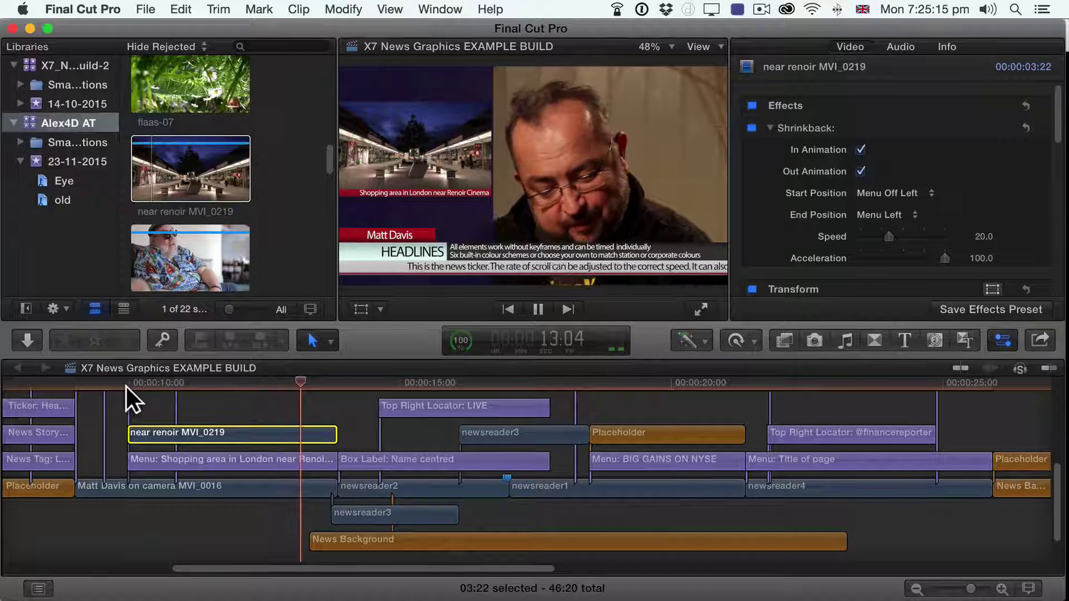
pyautogui.press('space')
# Step: Select the Shopping area menu title and replay its animation from about 9 seconds
pyautogui.moveTo(153, 385); pyautogui.dragTo(270, 380)
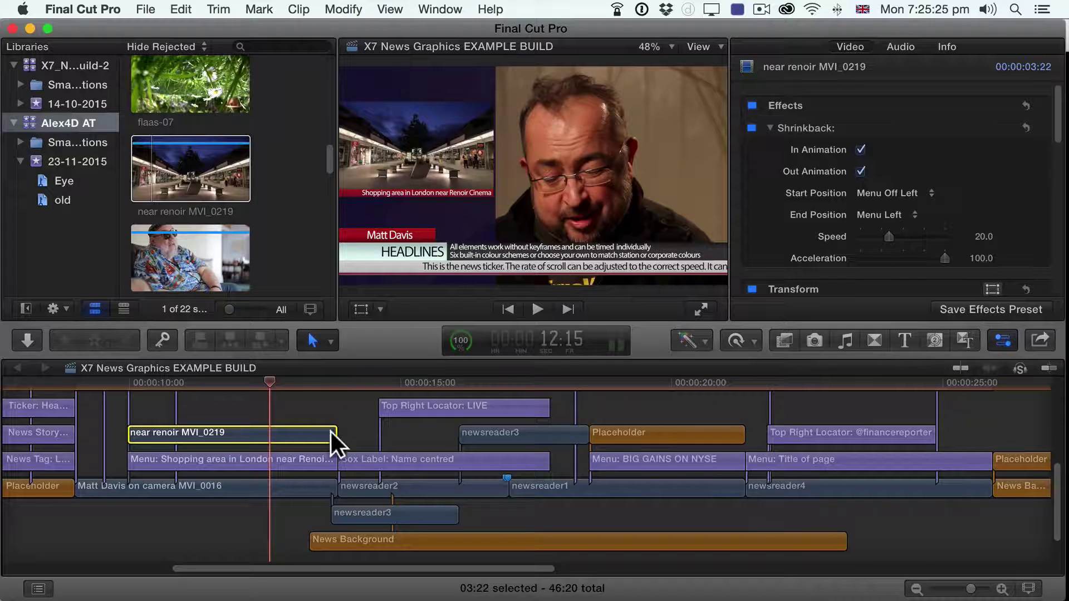
pyautogui.click(259, 460)
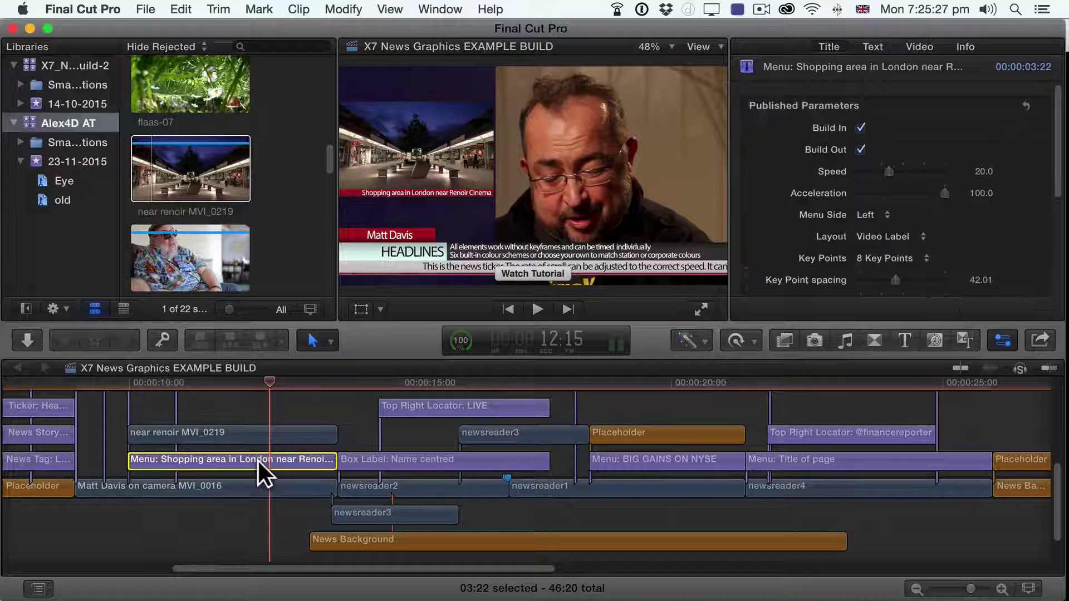
pyautogui.click(114, 386)
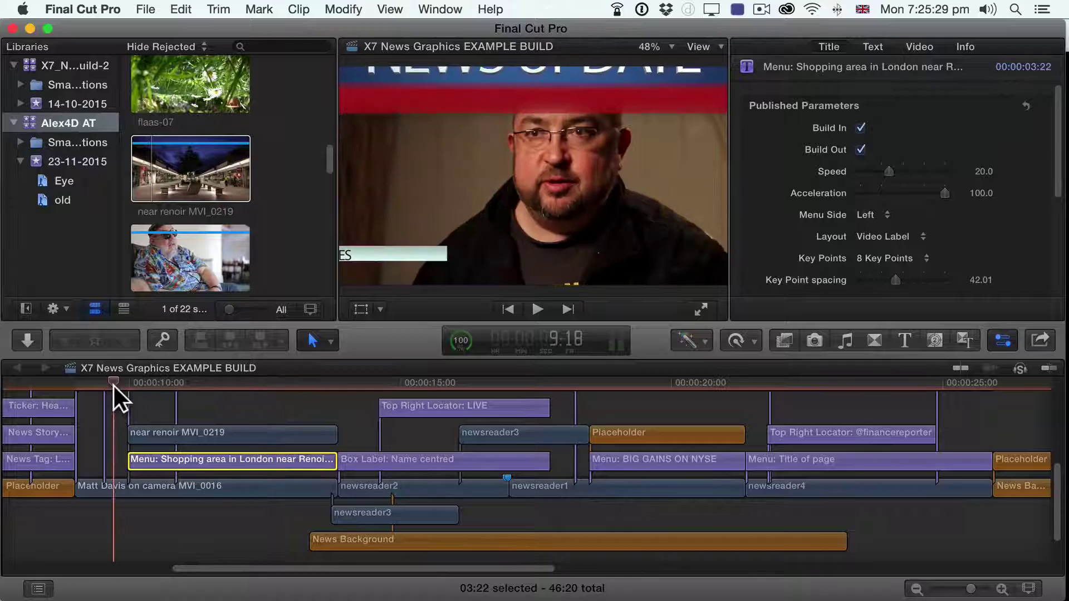
pyautogui.press('space')
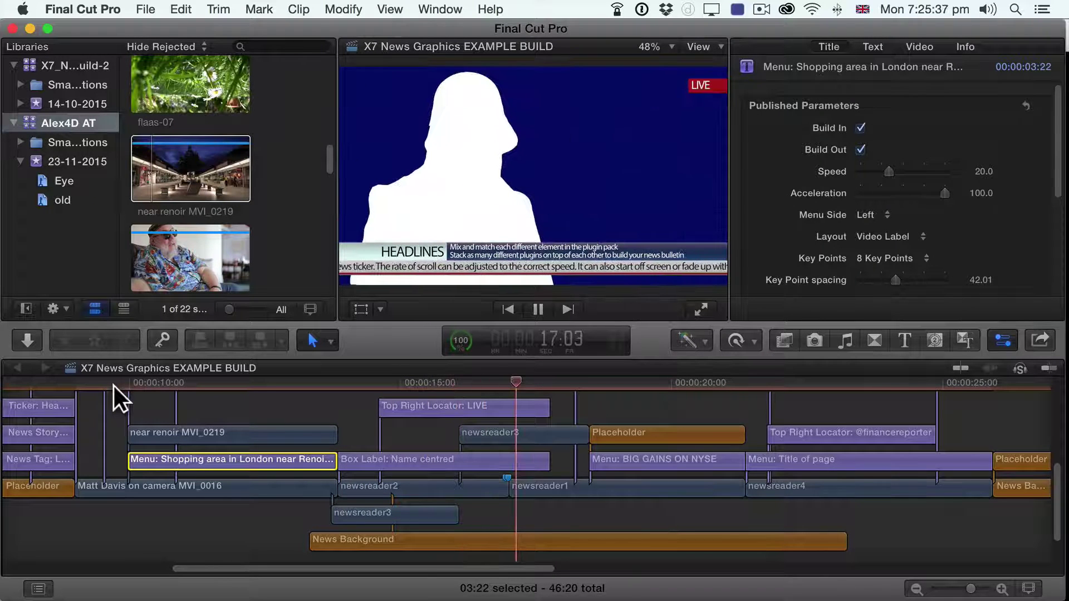
# Step: Stop playback at the split-screen frame and select the newsreader3 clip
pyautogui.click(496, 378)
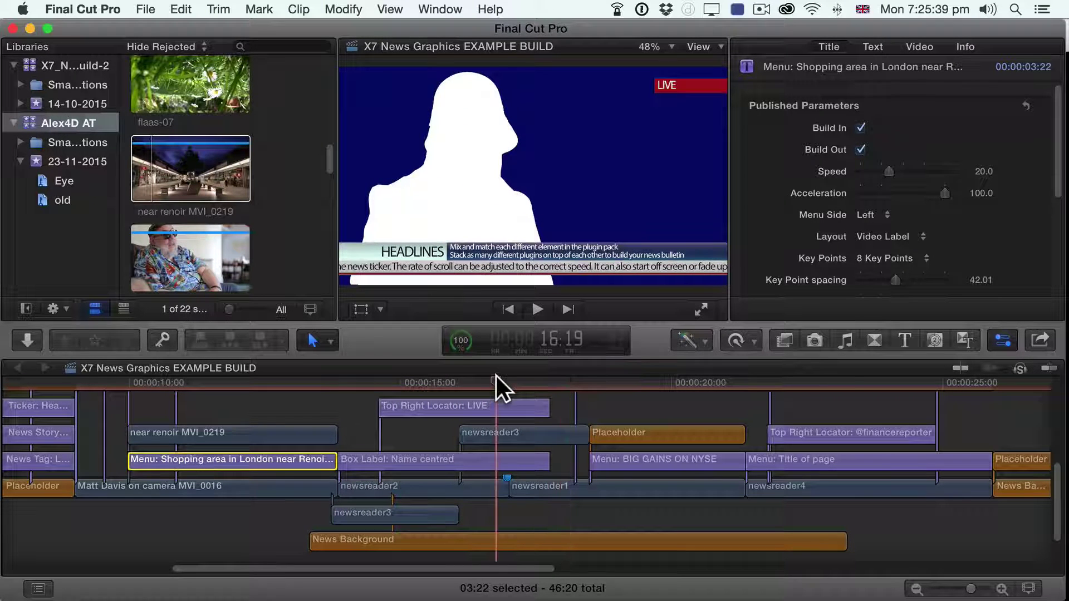
pyautogui.moveTo(497, 376); pyautogui.dragTo(383, 398)
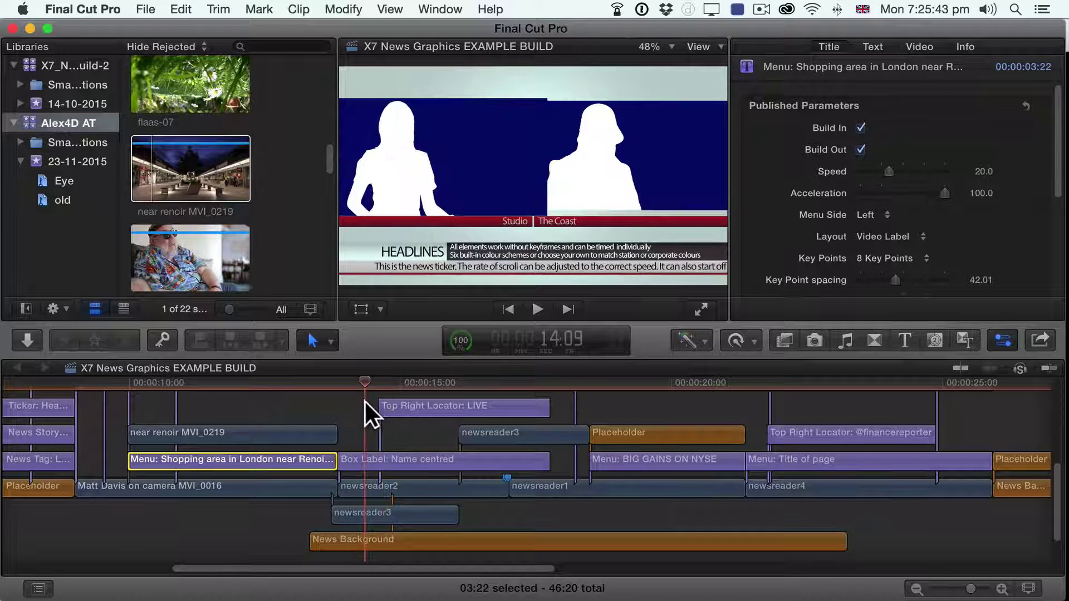
pyautogui.click(368, 512)
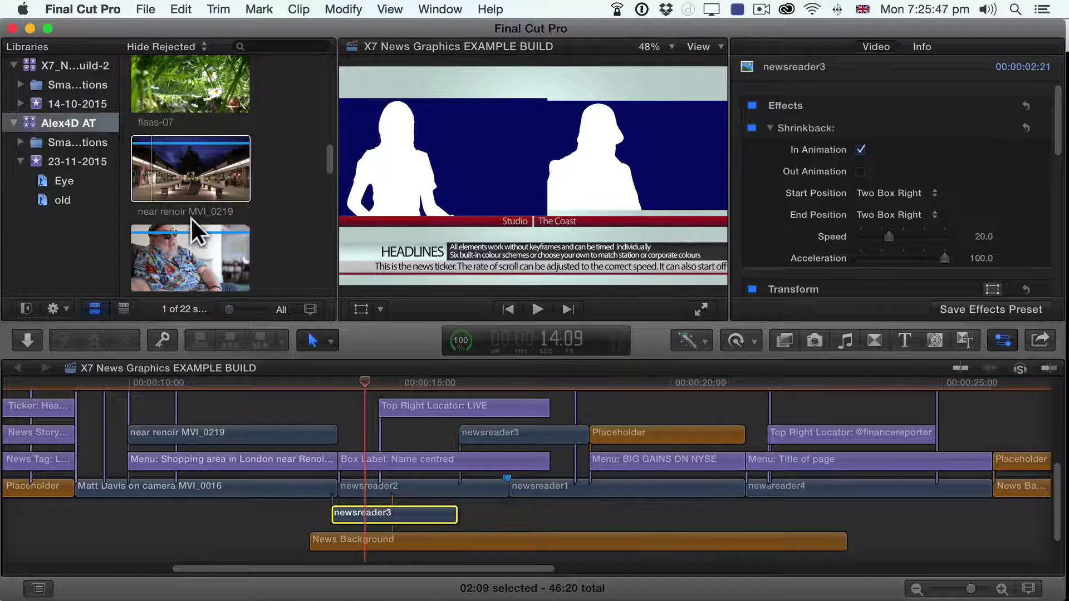
# Step: Replace newsreader3 with Barry 2010 MVI_0153 from start, confirming the copy between libraries
pyautogui.scroll(-5, 230, 235)
pyautogui.scroll(-3, 230, 235)
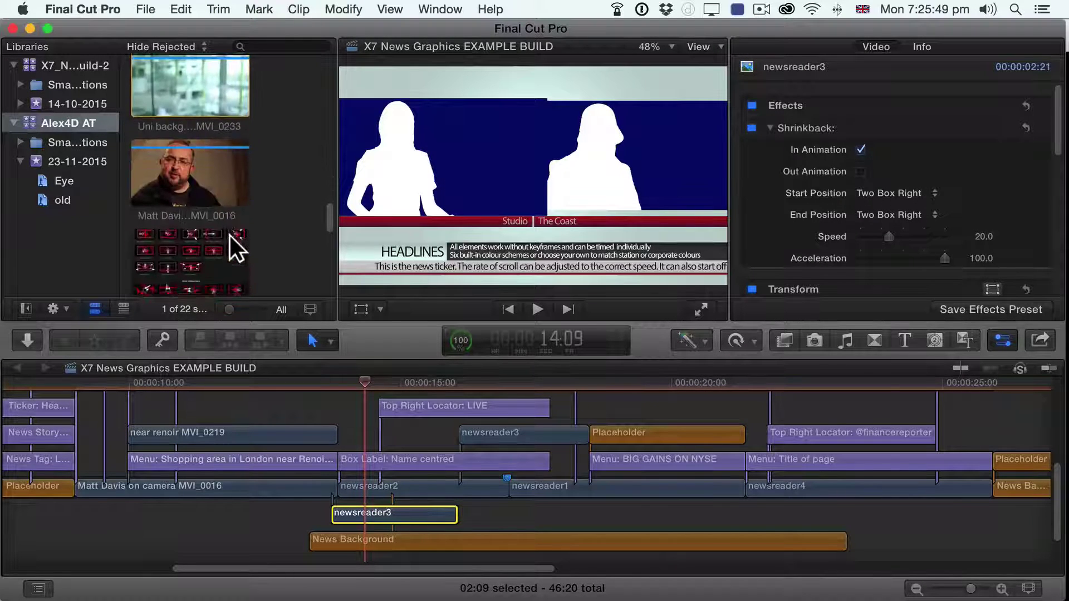
pyautogui.scroll(6, 229, 235)
pyautogui.scroll(-10, 230, 235)
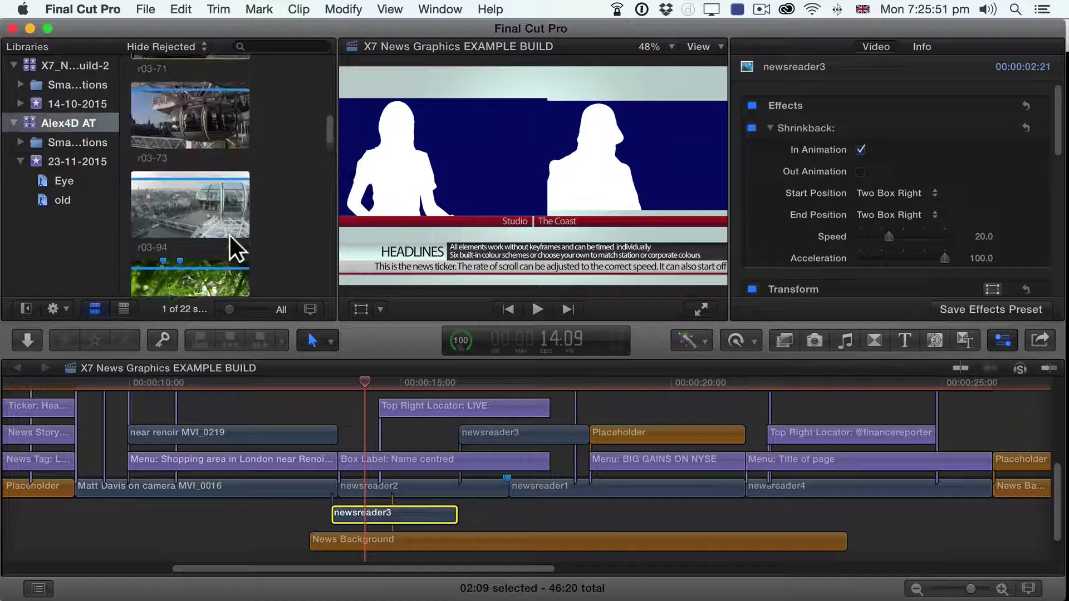
pyautogui.scroll(-3, 229, 233)
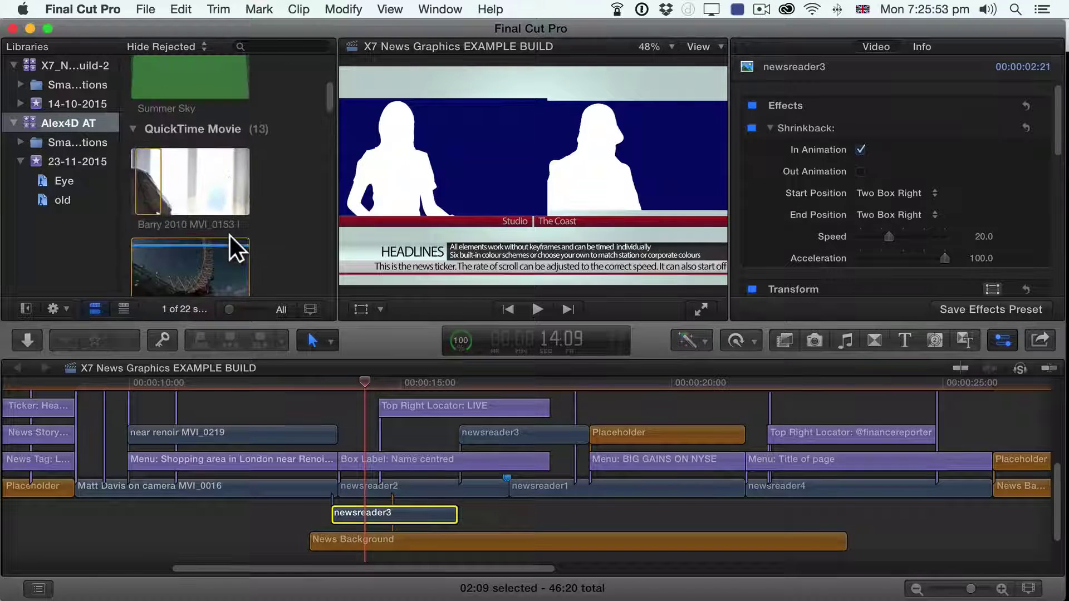
pyautogui.click(172, 168)
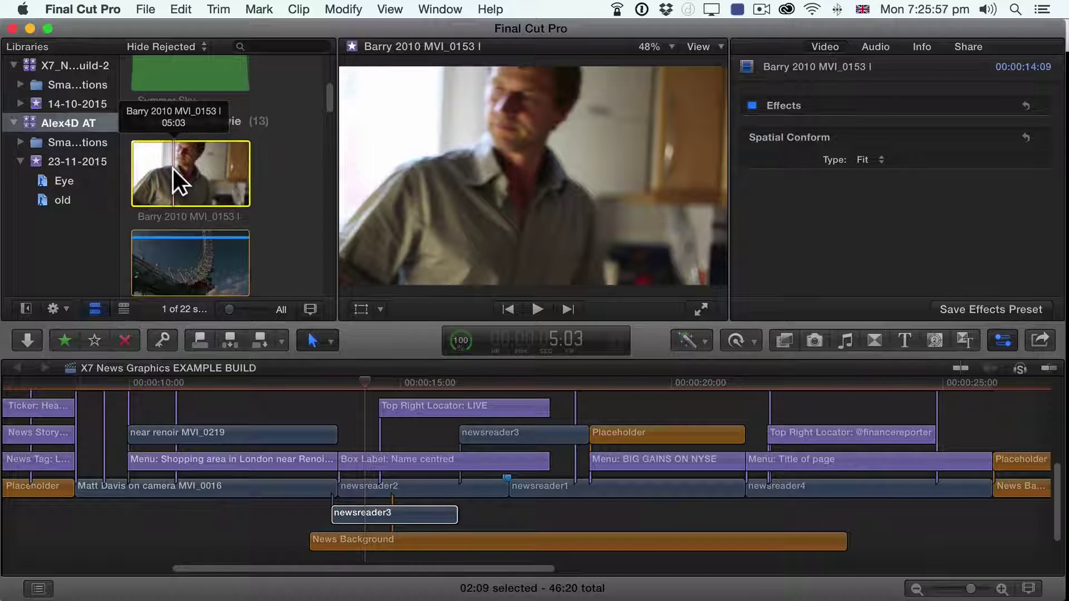
pyautogui.moveTo(173, 168); pyautogui.dragTo(346, 515)
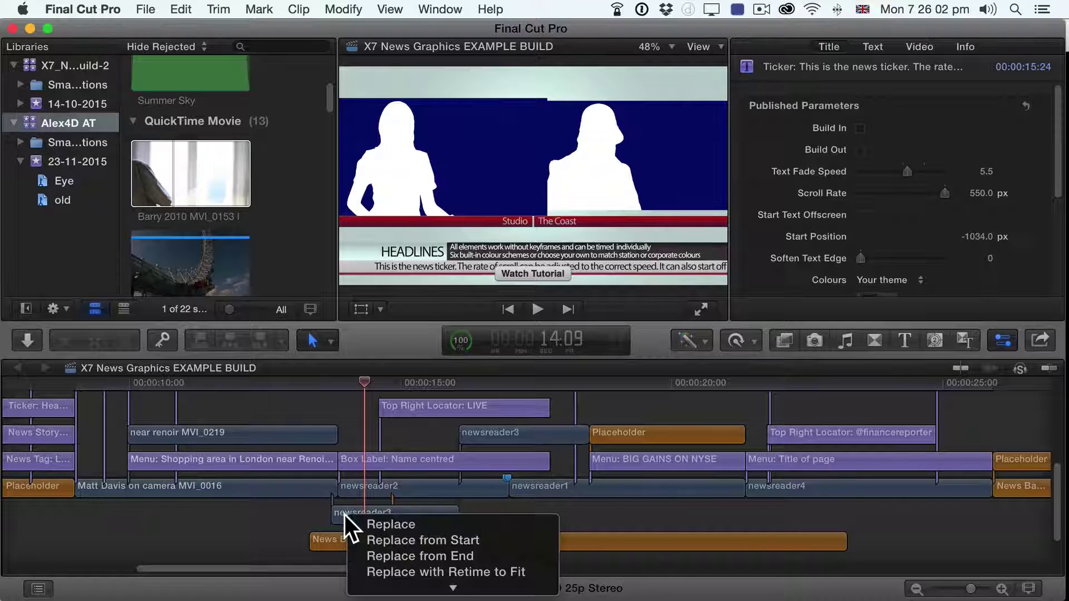
pyautogui.click(382, 535)
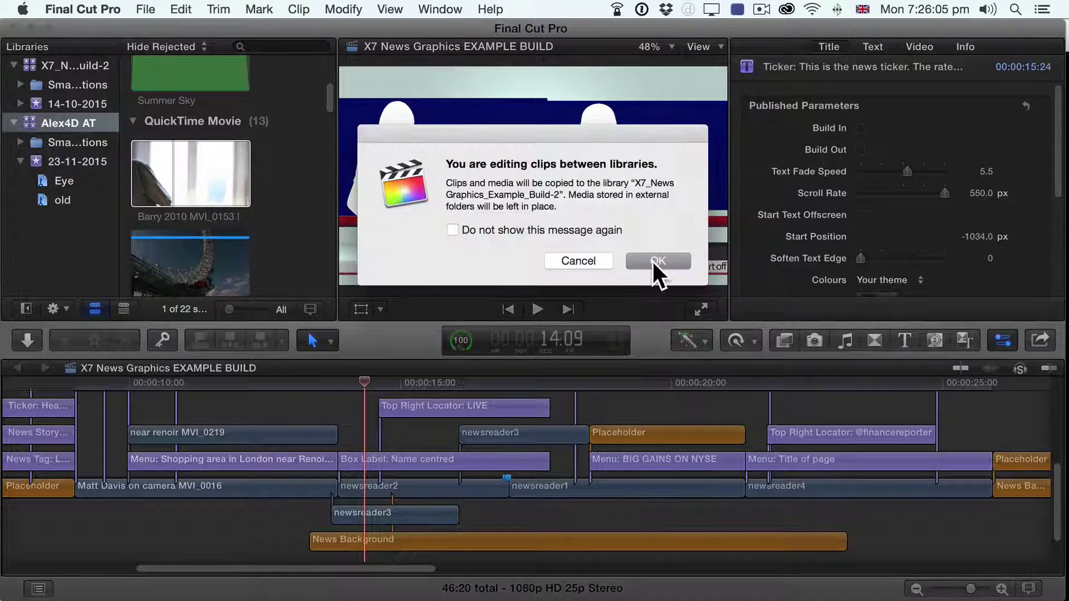
pyautogui.click(653, 261)
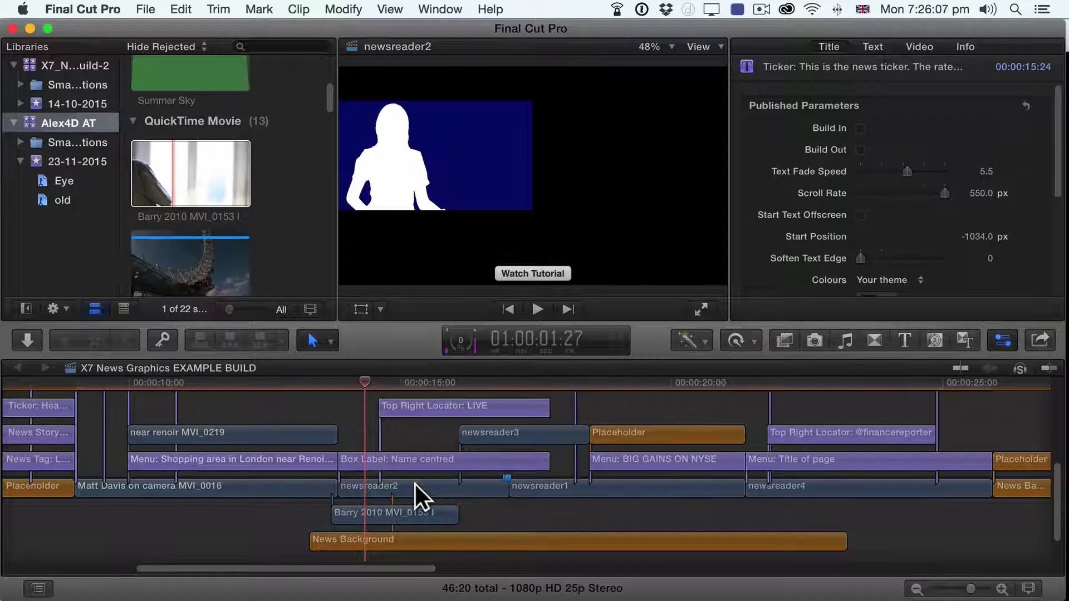
# Step: Select newsreader2 and move the playhead to the previous edit point near 15 seconds
pyautogui.click(416, 484)
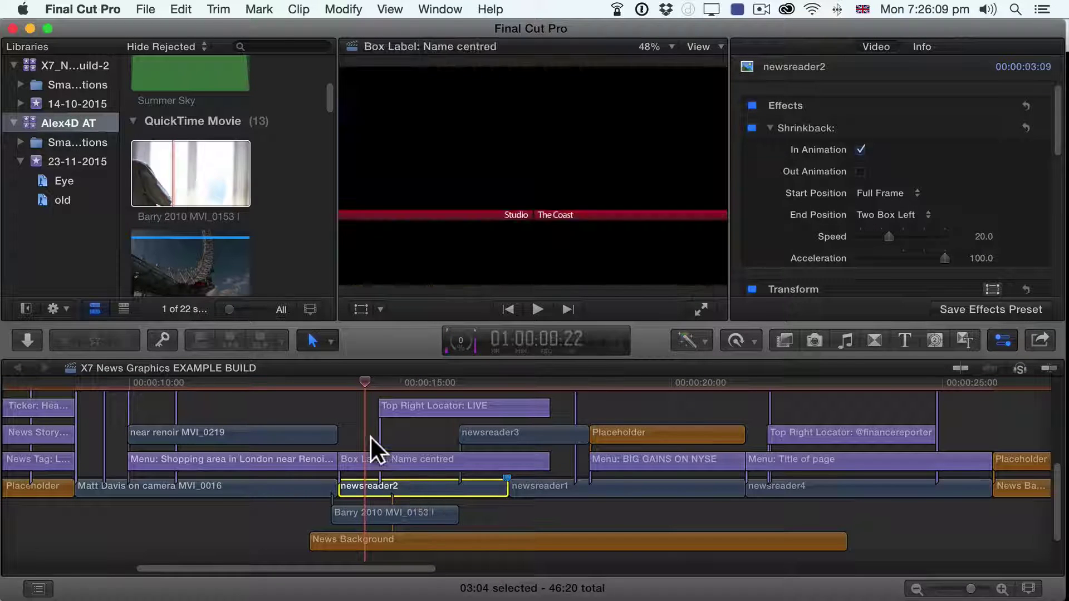
pyautogui.moveTo(364, 382); pyautogui.dragTo(402, 380)
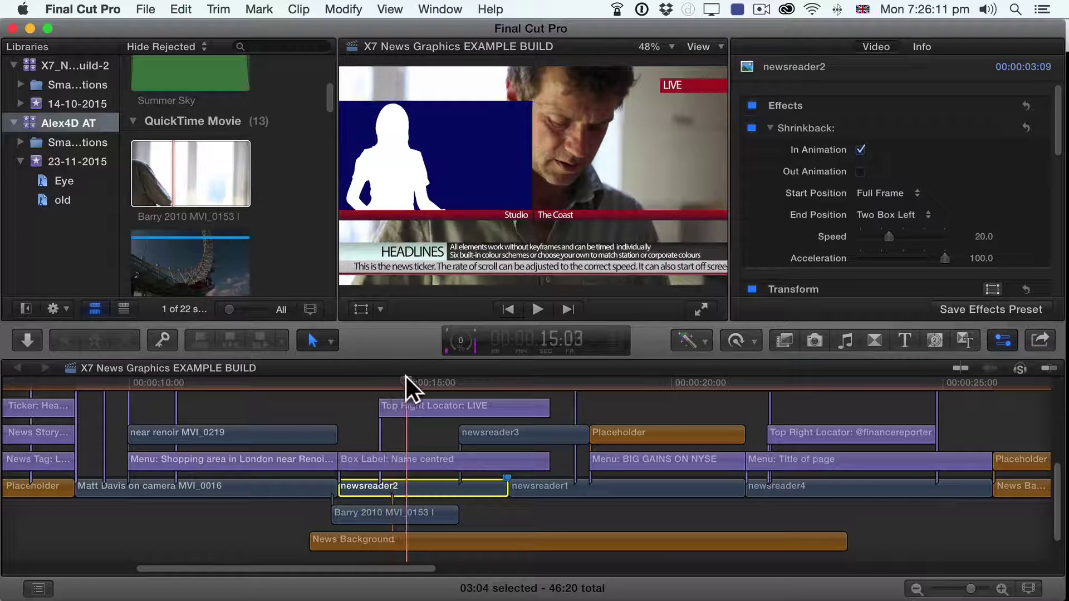
pyautogui.press('Up')
# Step: Undo the replacement and redo it, putting Barry 2010 MVI_0153 onto newsreader3 from start
pyautogui.press('super+z')
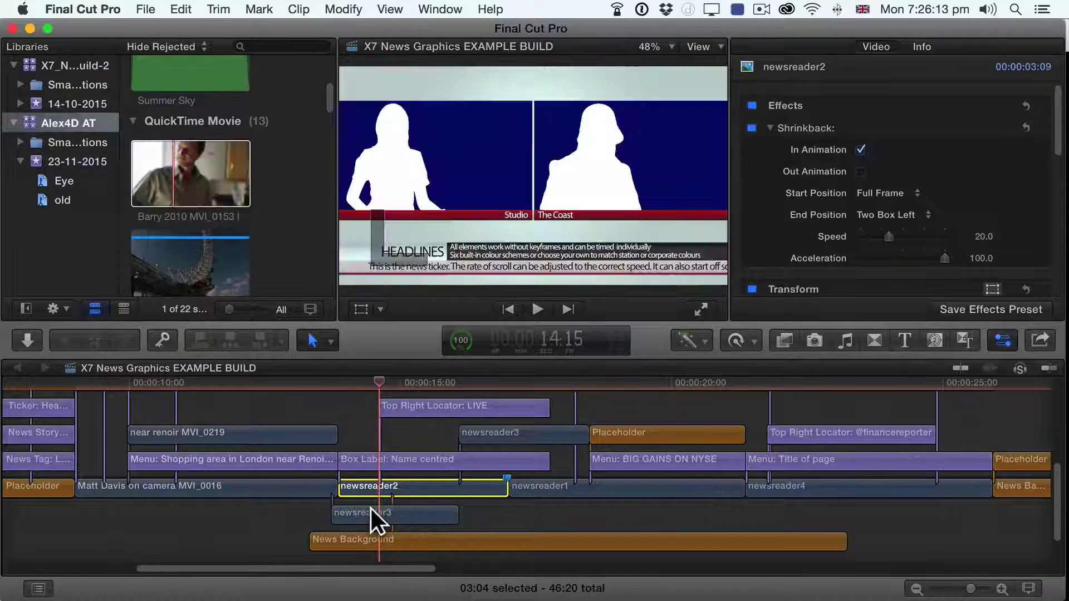
pyautogui.click(369, 512)
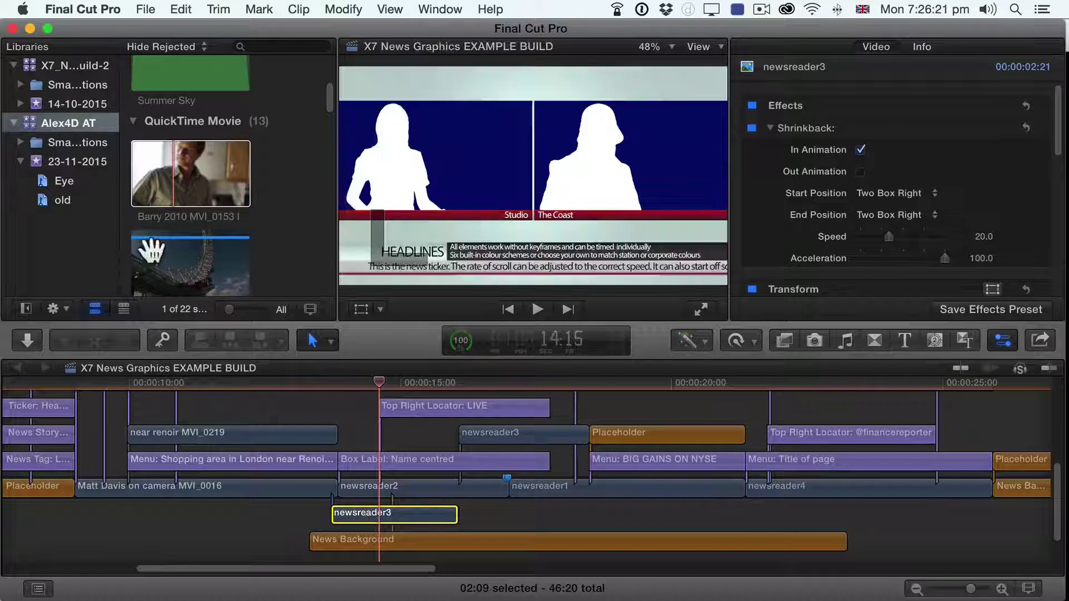
pyautogui.moveTo(158, 179); pyautogui.dragTo(350, 512)
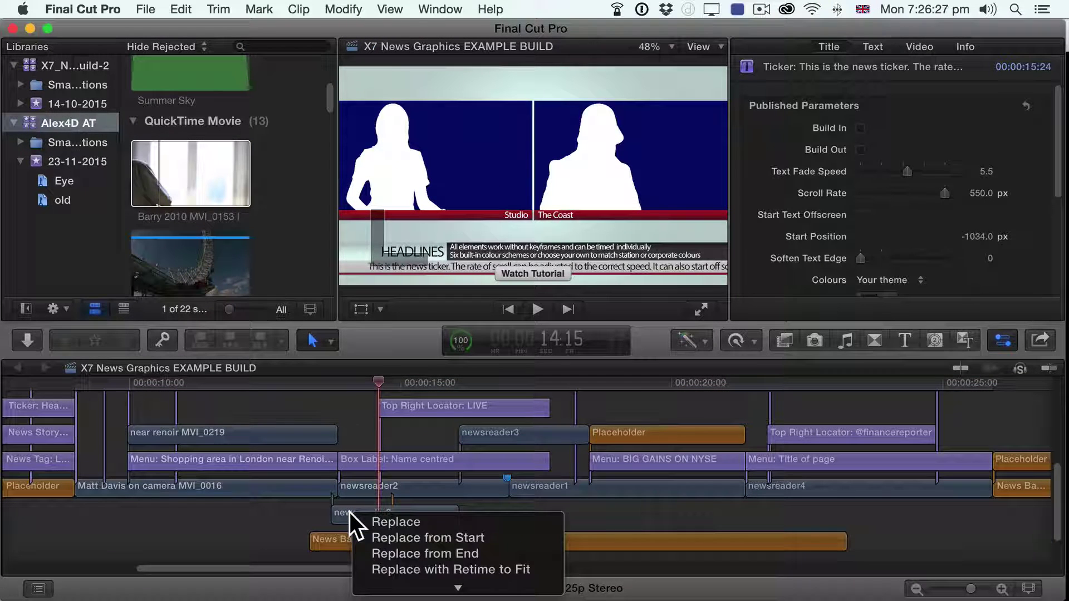
pyautogui.click(387, 538)
pyautogui.click(646, 258)
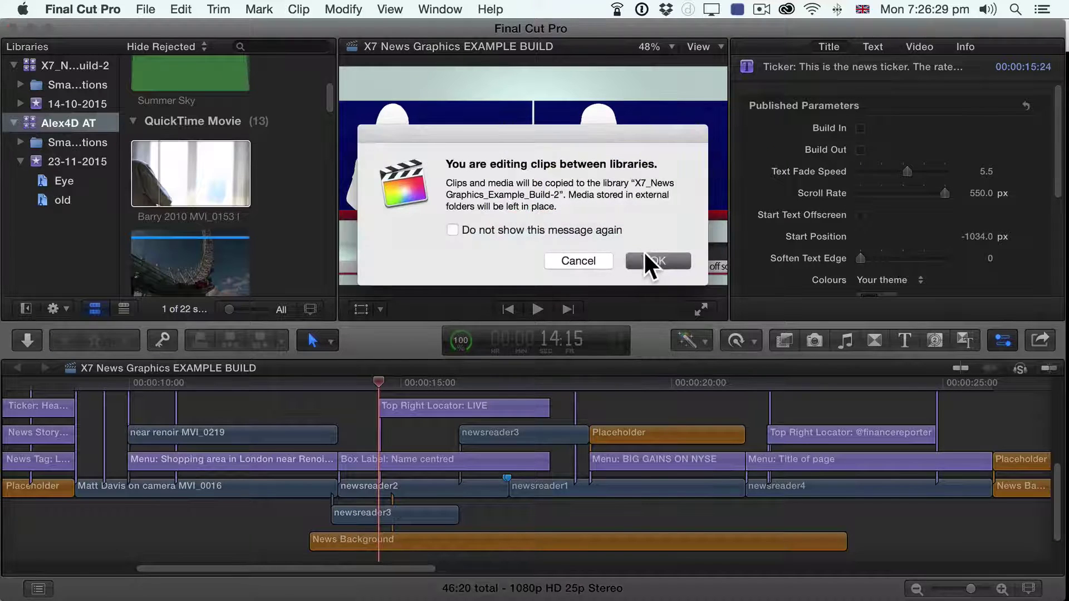
# Step: Paste the Shrinkback attribute onto the Barry clip via Paste Attributes
pyautogui.click(115, 10)
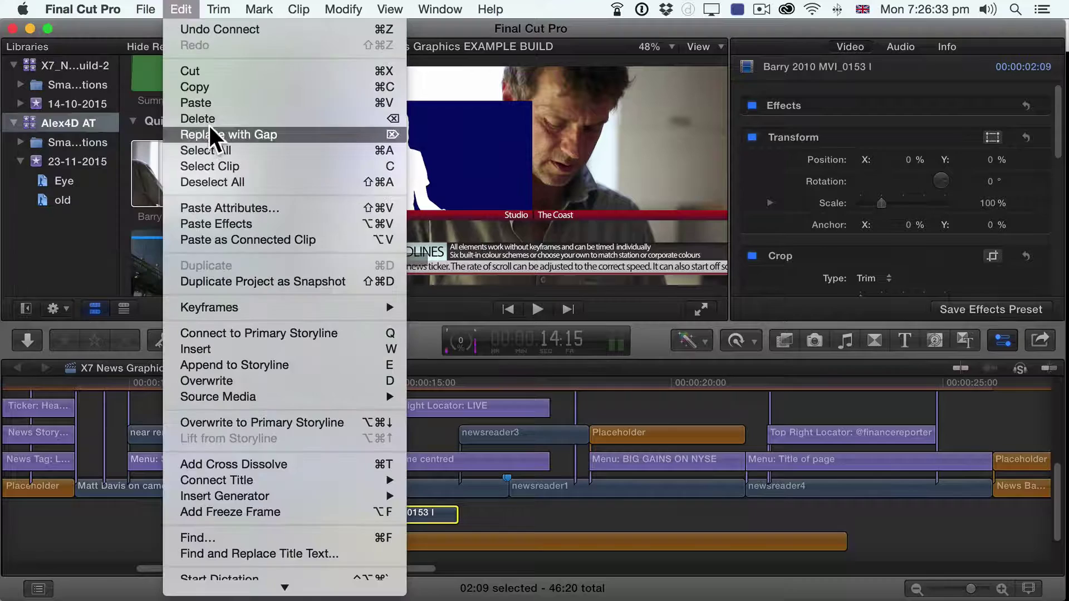
pyautogui.click(228, 206)
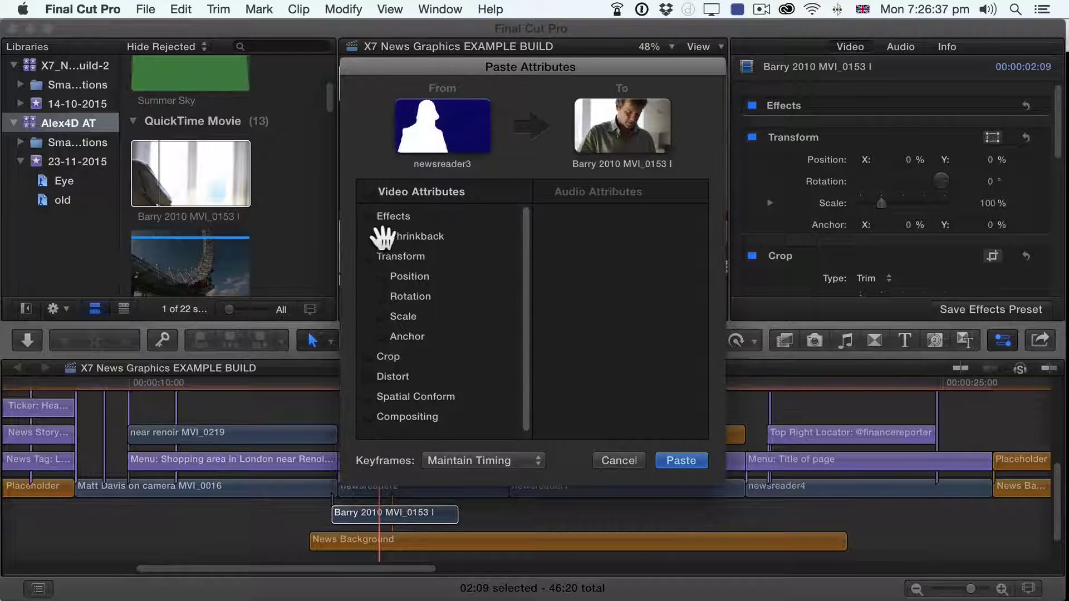
pyautogui.click(369, 236)
pyautogui.click(688, 461)
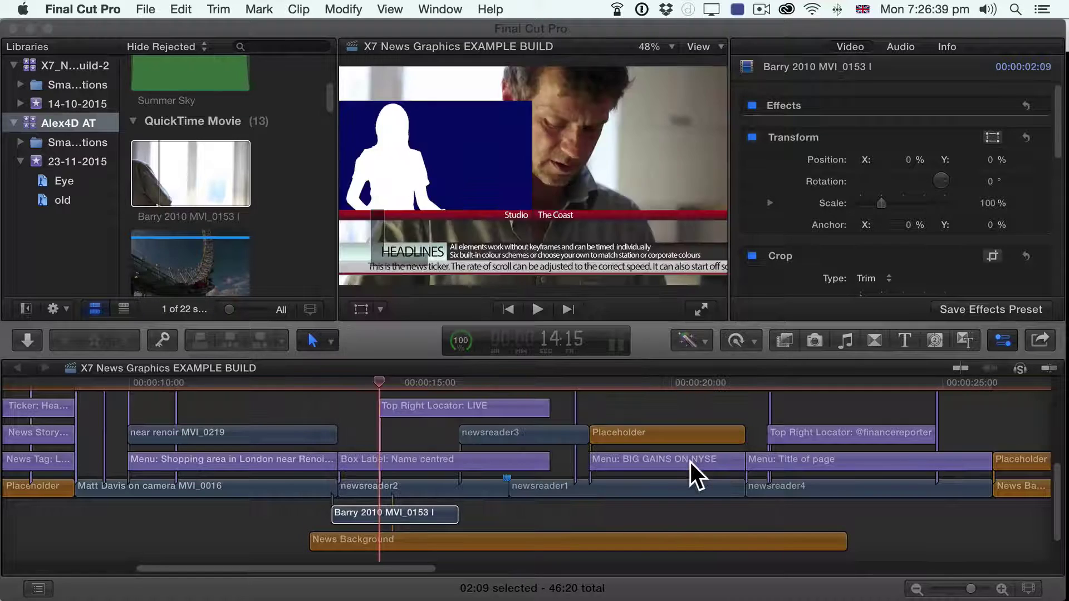
# Step: Play and scrub from about 13:14 to check the Barry clip's animation
pyautogui.click(323, 385)
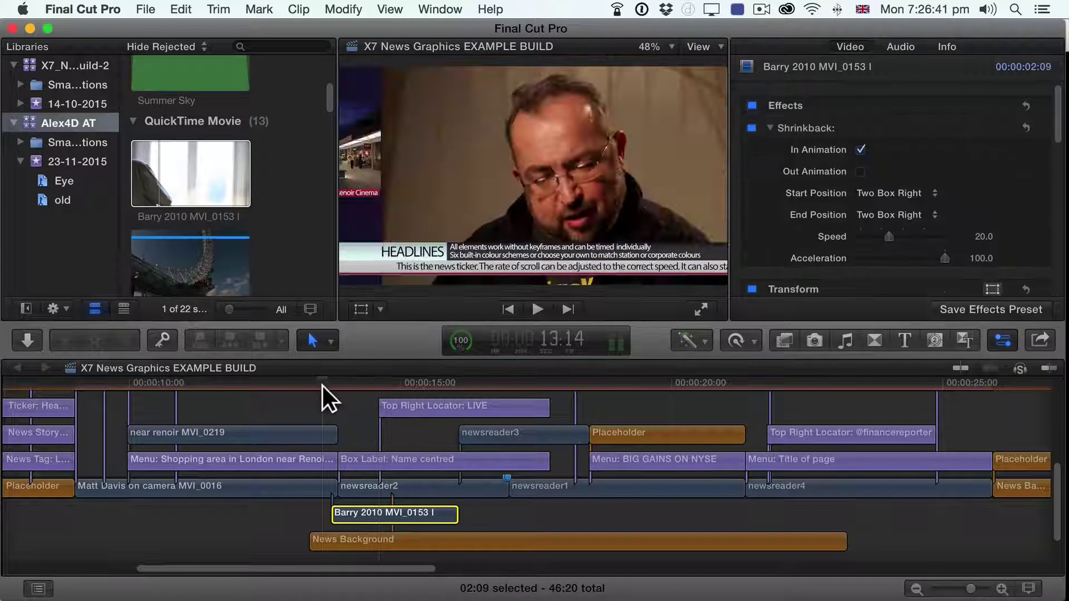
pyautogui.press('space')
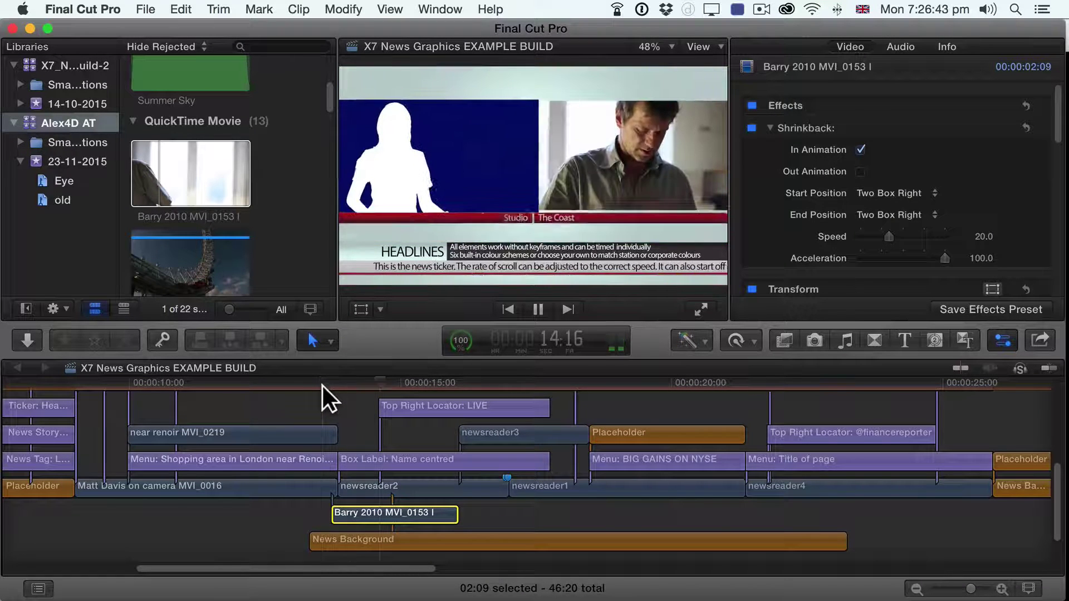
pyautogui.press('space')
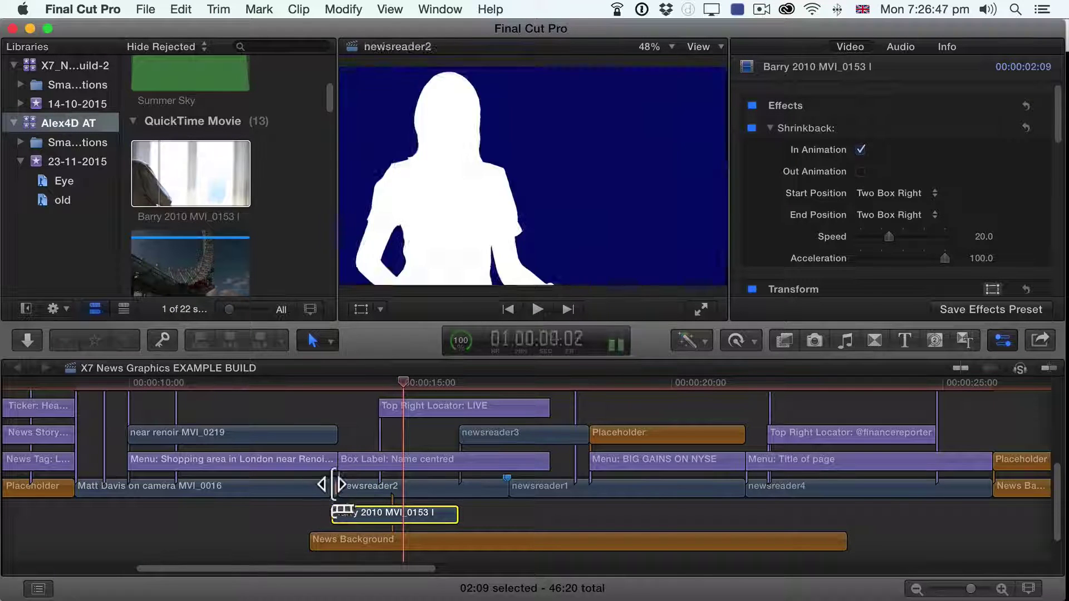
pyautogui.click(325, 382)
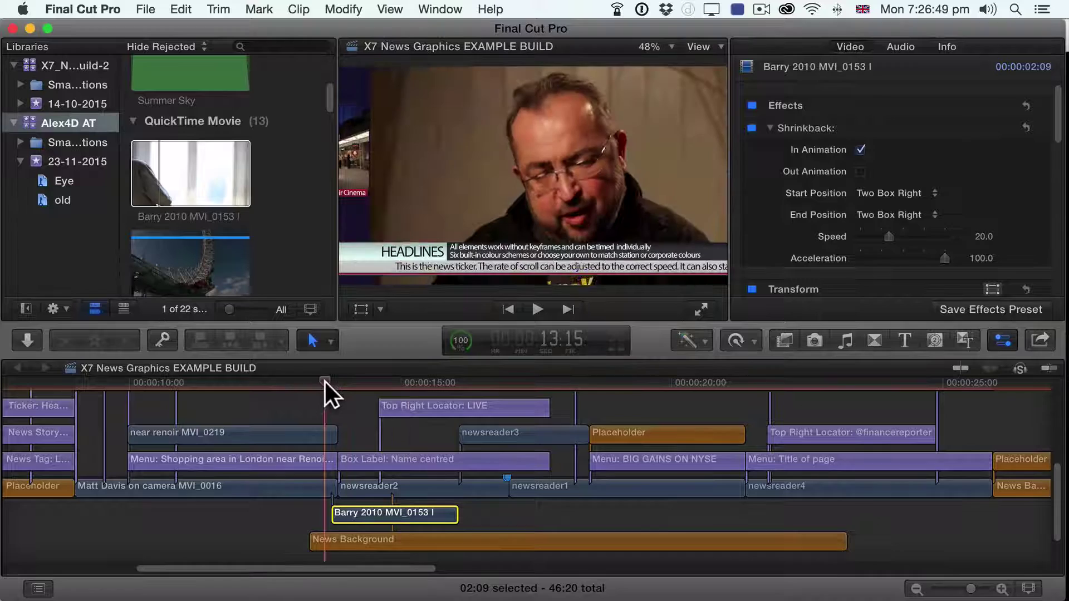
pyautogui.moveTo(325, 382); pyautogui.dragTo(392, 389)
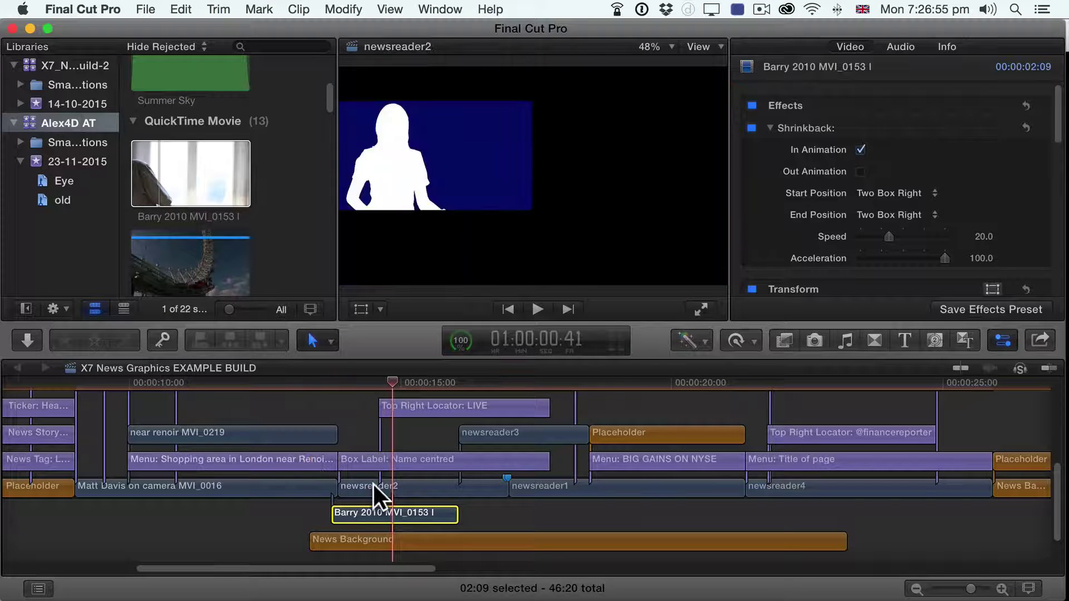
# Step: Select newsreader2, find the richard 2010 MVI_0242 clip and drag it onto the timeline
pyautogui.click(364, 483)
pyautogui.scroll(-4, 192, 200)
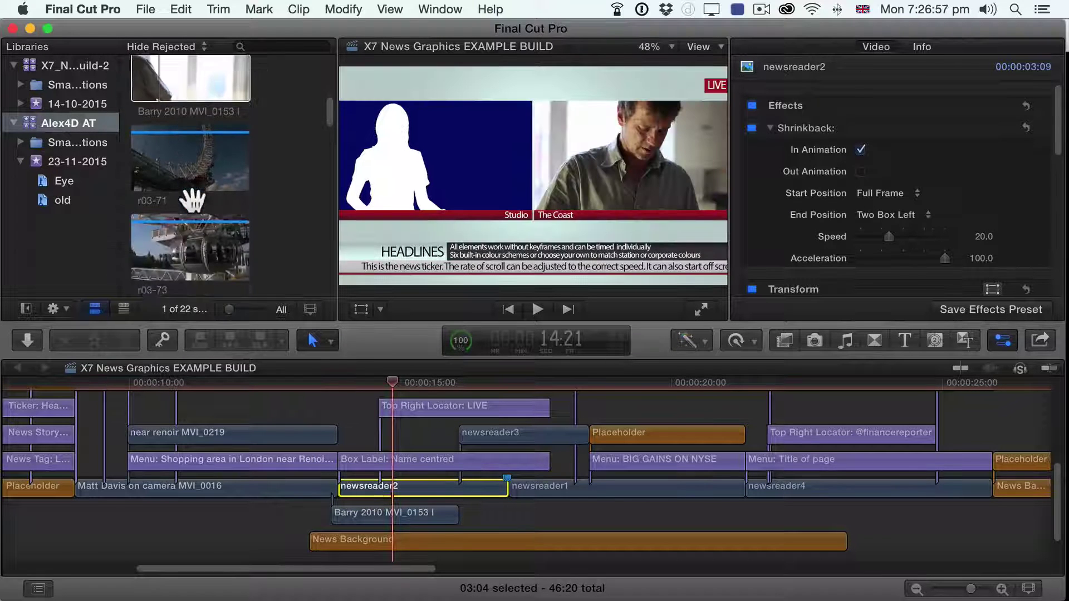
pyautogui.scroll(-5, 192, 199)
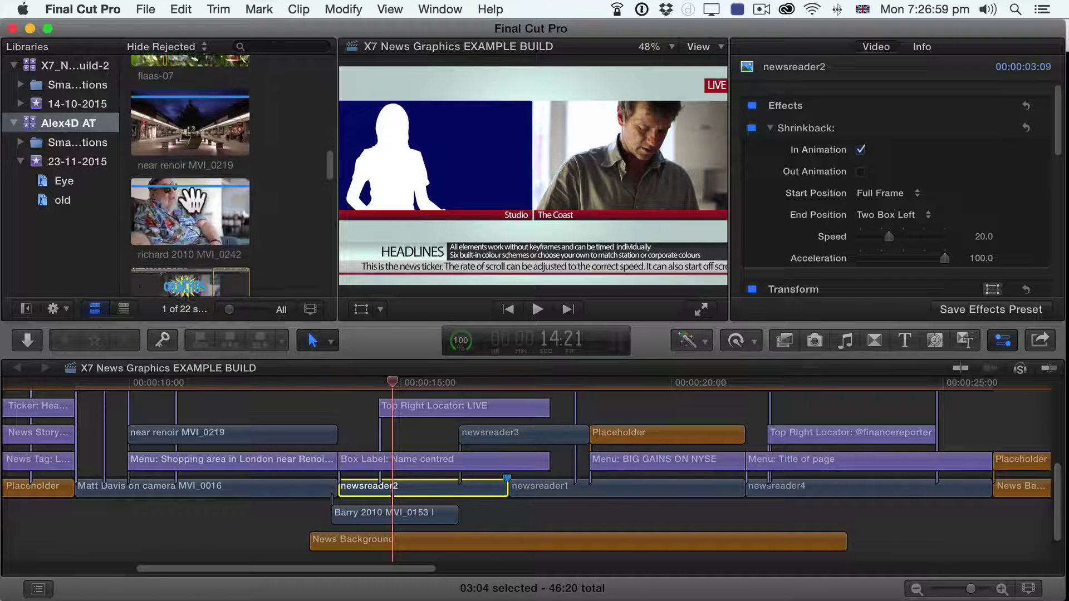
pyautogui.scroll(-4, 194, 201)
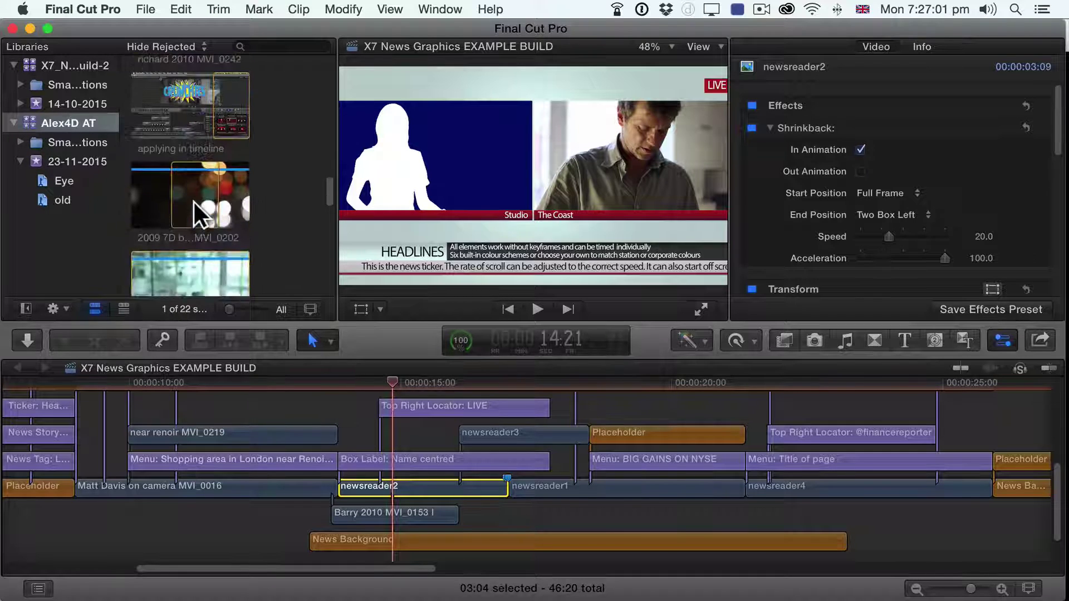
pyautogui.scroll(8, 192, 201)
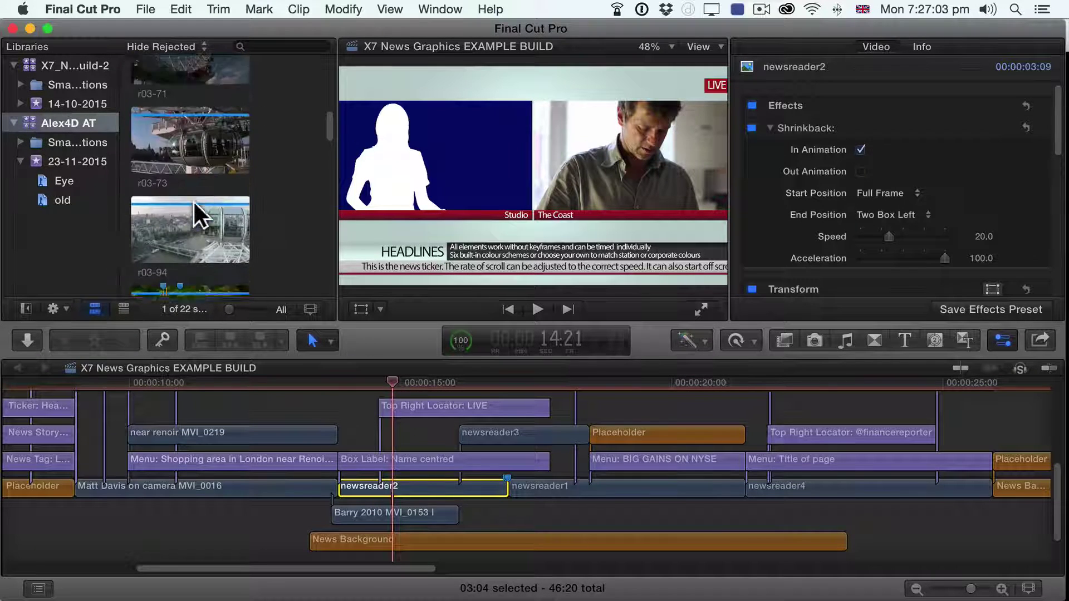
pyautogui.scroll(-6, 193, 200)
pyautogui.click(180, 257)
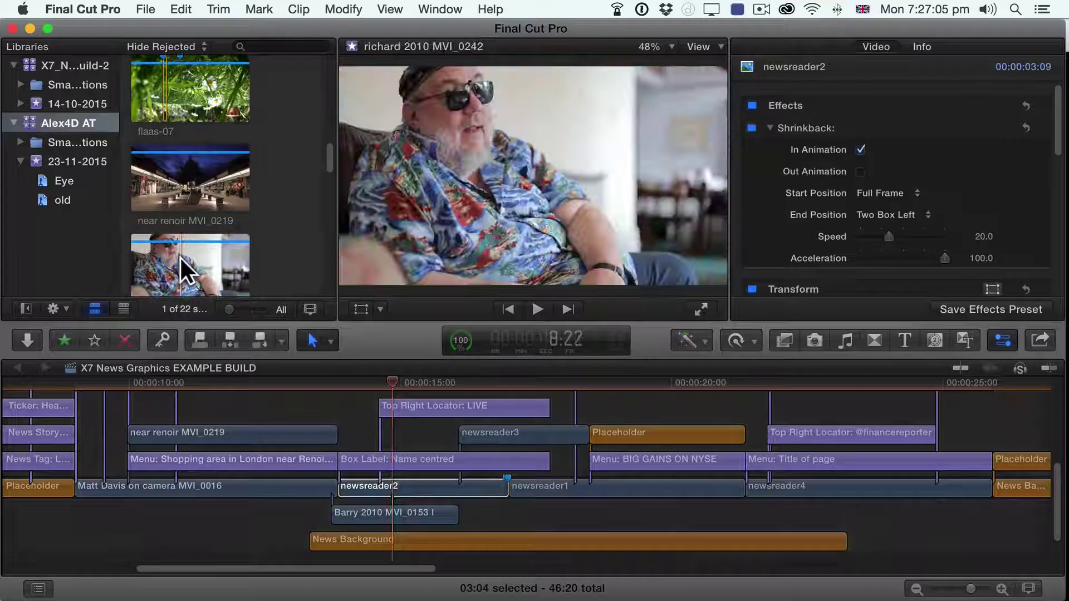
pyautogui.click(180, 256)
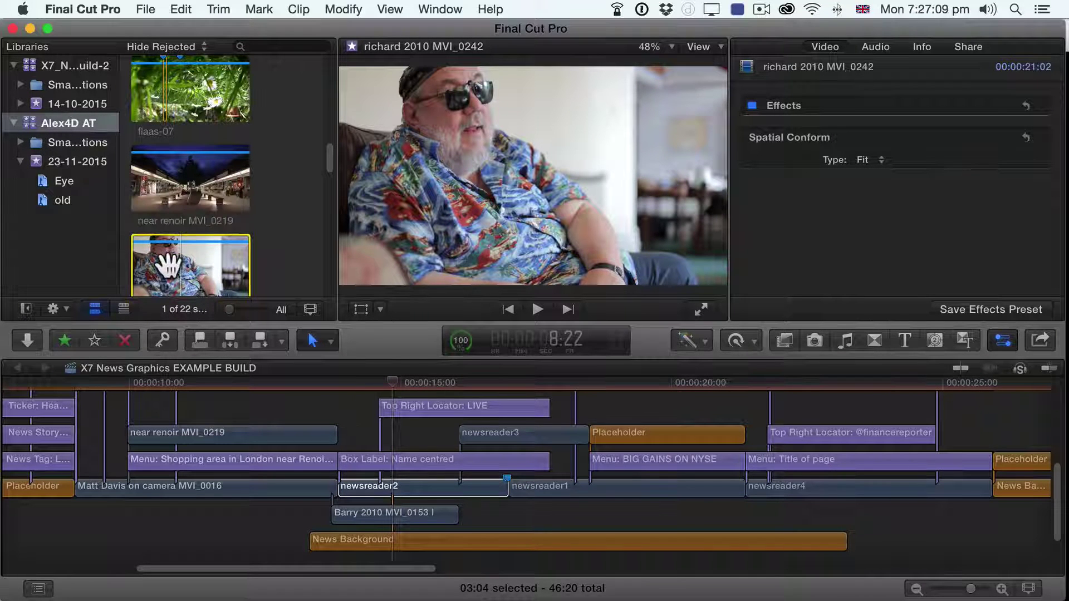
pyautogui.moveTo(168, 264); pyautogui.dragTo(349, 493)
# Step: Copy newsreader2 with its effects, then drop the richard clip onto newsreader2 near 14:08
pyautogui.press('super+z')
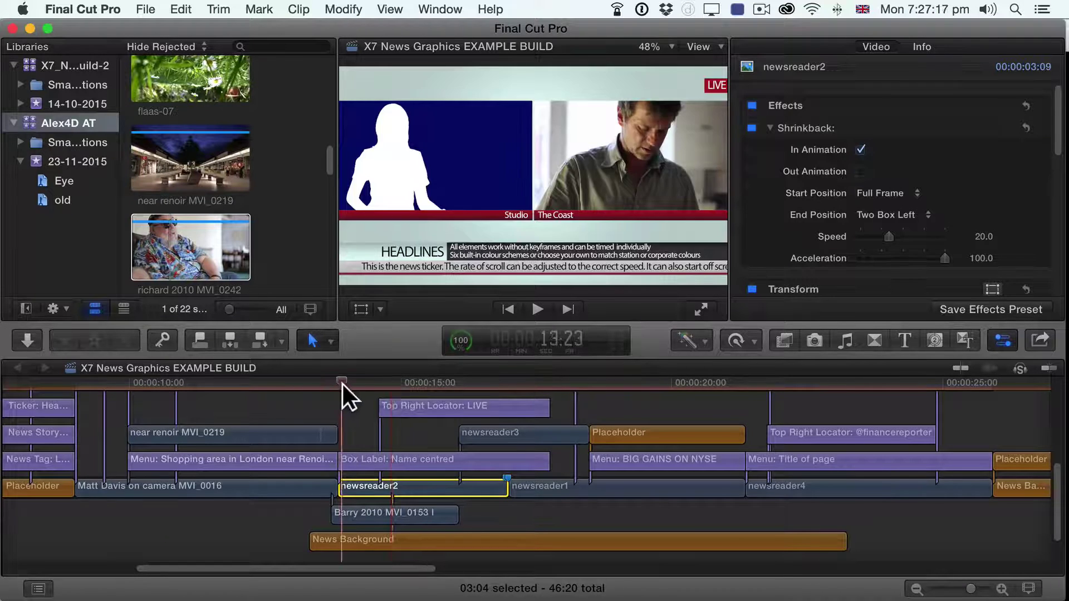
pyautogui.click(363, 382)
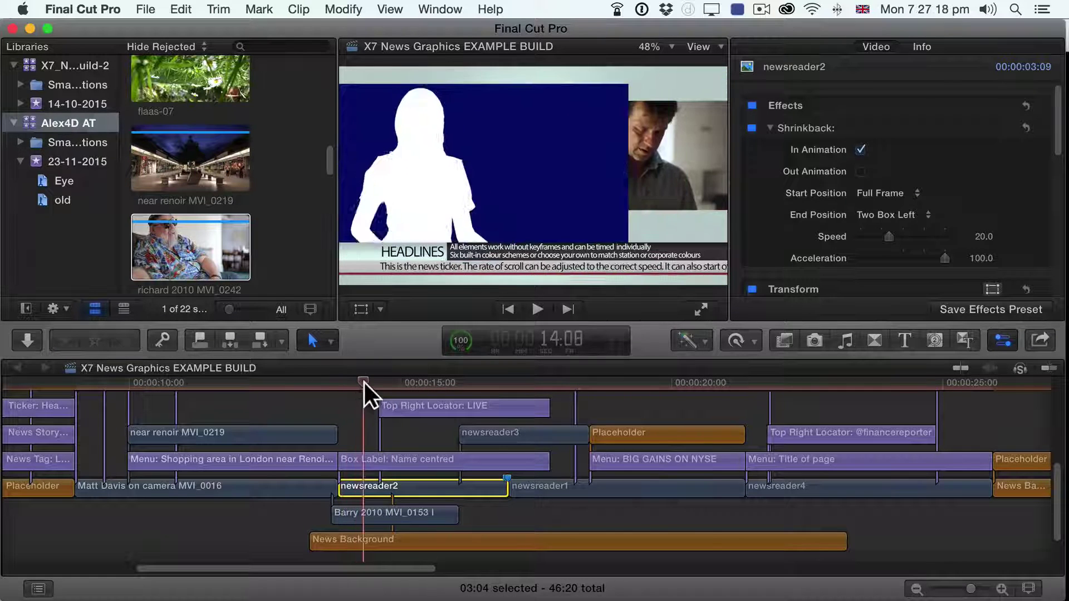
pyautogui.click(190, 250)
pyautogui.moveTo(191, 250); pyautogui.dragTo(404, 484)
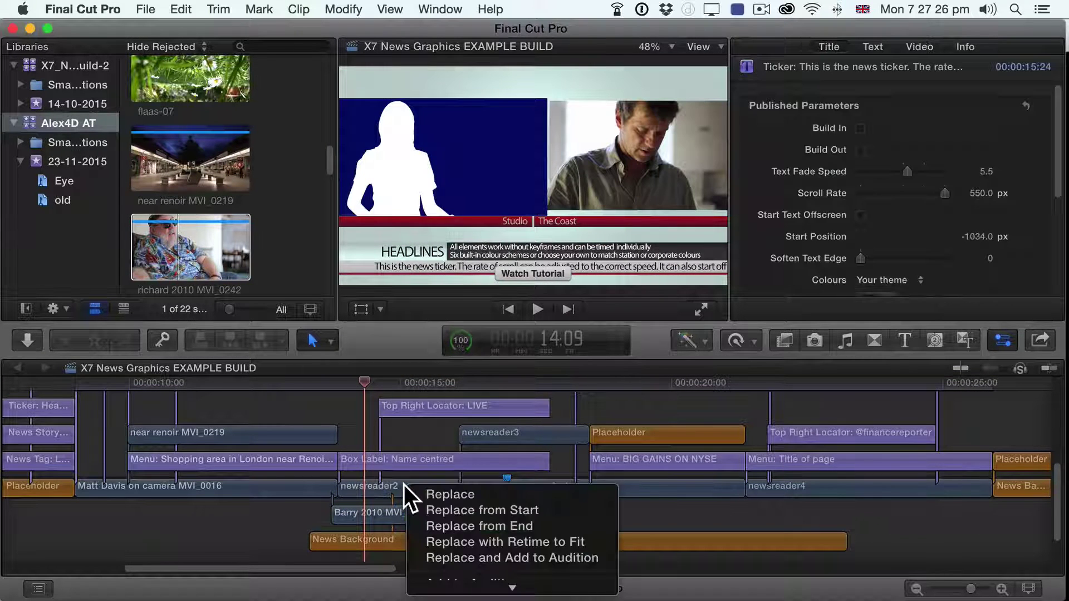
# Step: Replace newsreader2 from start with richard 2010 MVI_0242, paste Shrinkback onto it, and play from 13:13
pyautogui.click(451, 509)
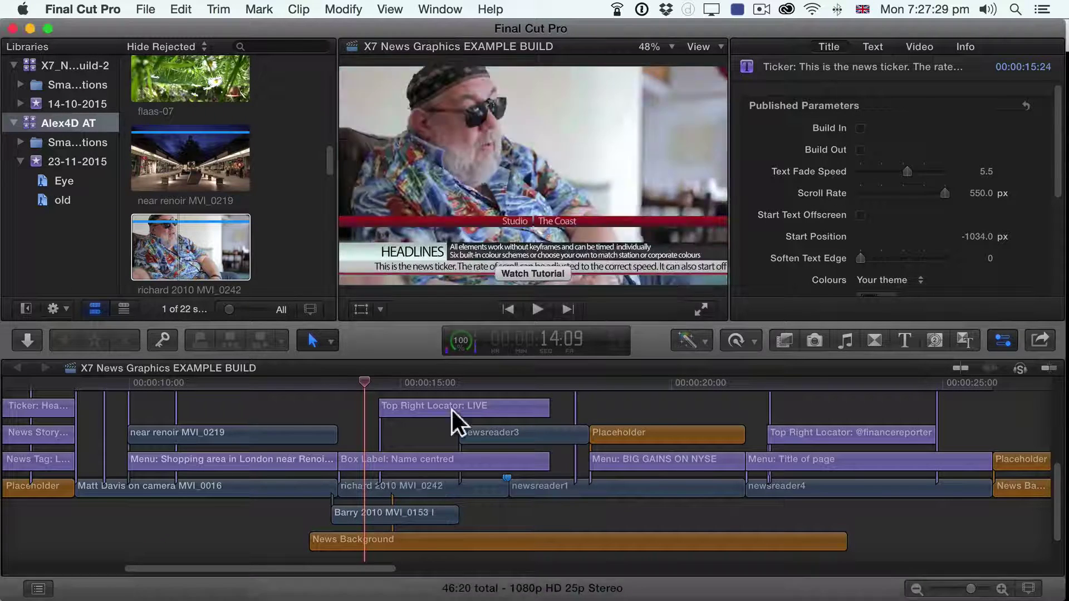
pyautogui.click(366, 486)
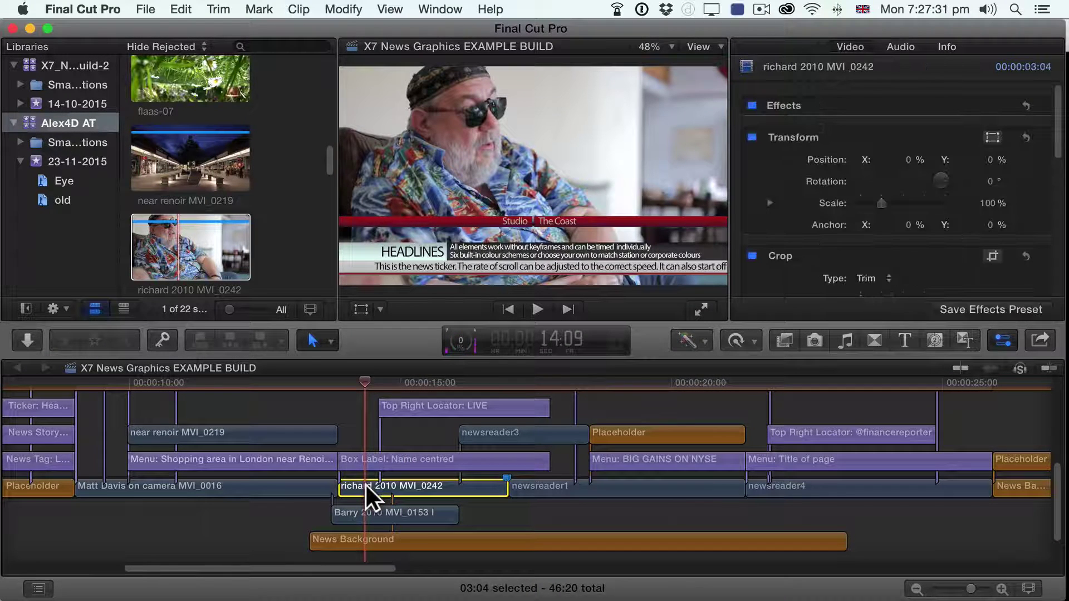
pyautogui.click(182, 9)
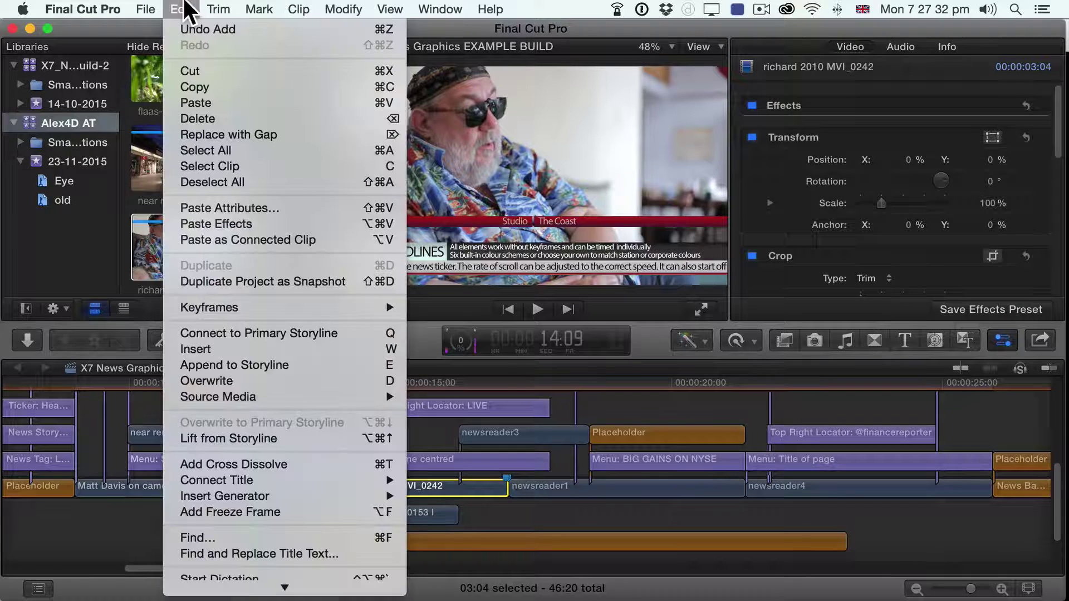
pyautogui.click(234, 209)
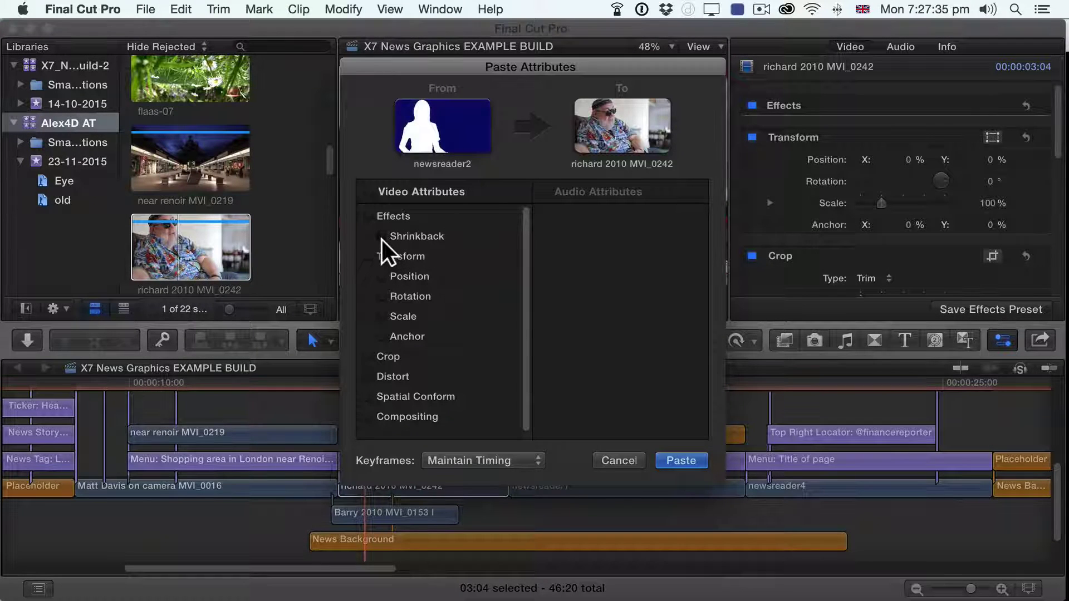
pyautogui.click(382, 237)
pyautogui.click(682, 462)
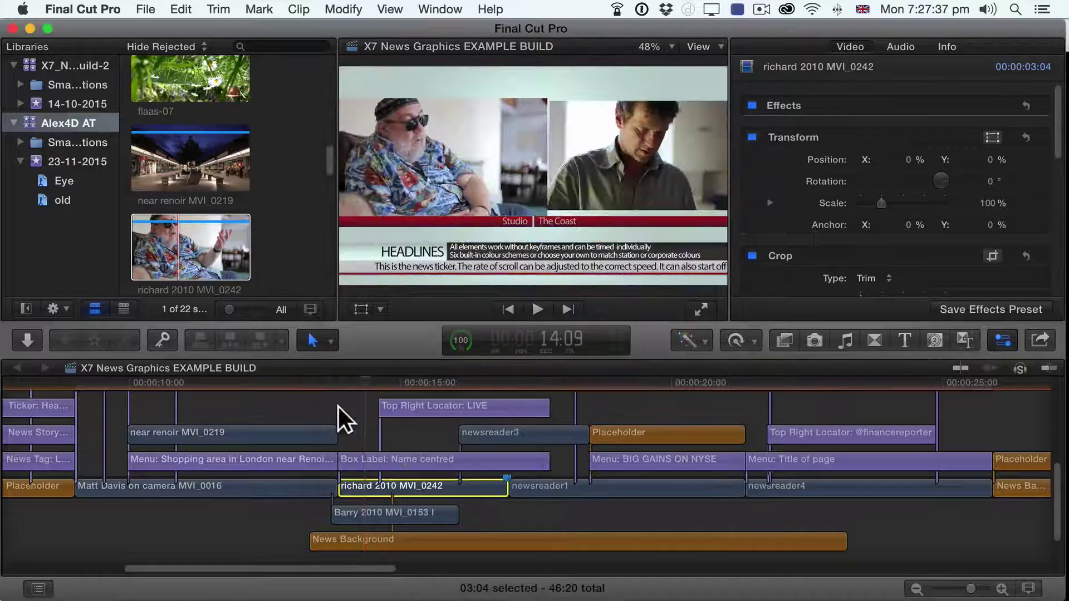
pyautogui.click(319, 388)
pyautogui.press('space')
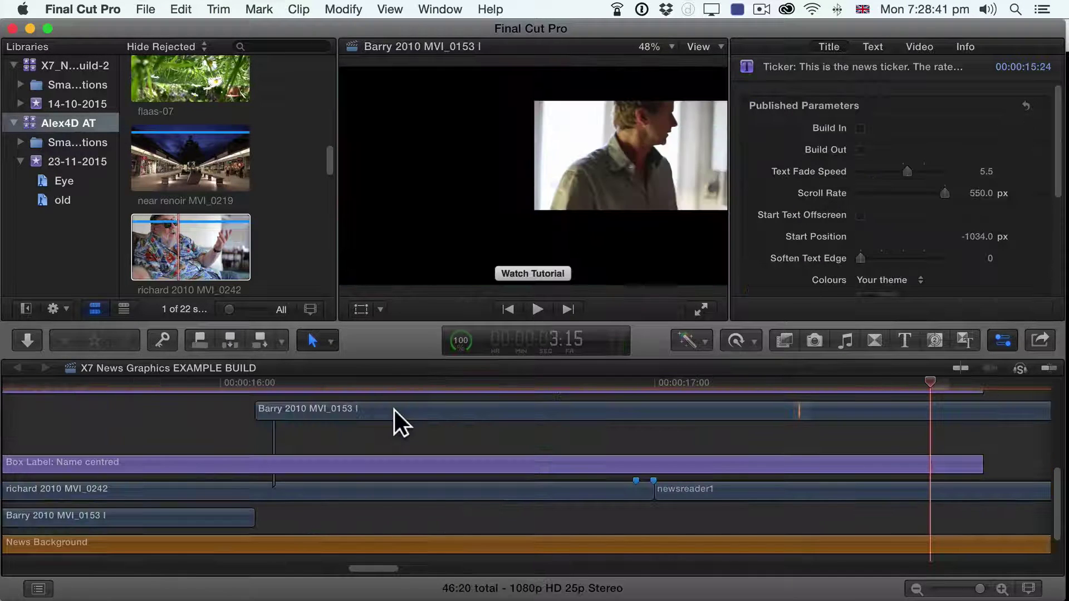
pyautogui.click(395, 410)
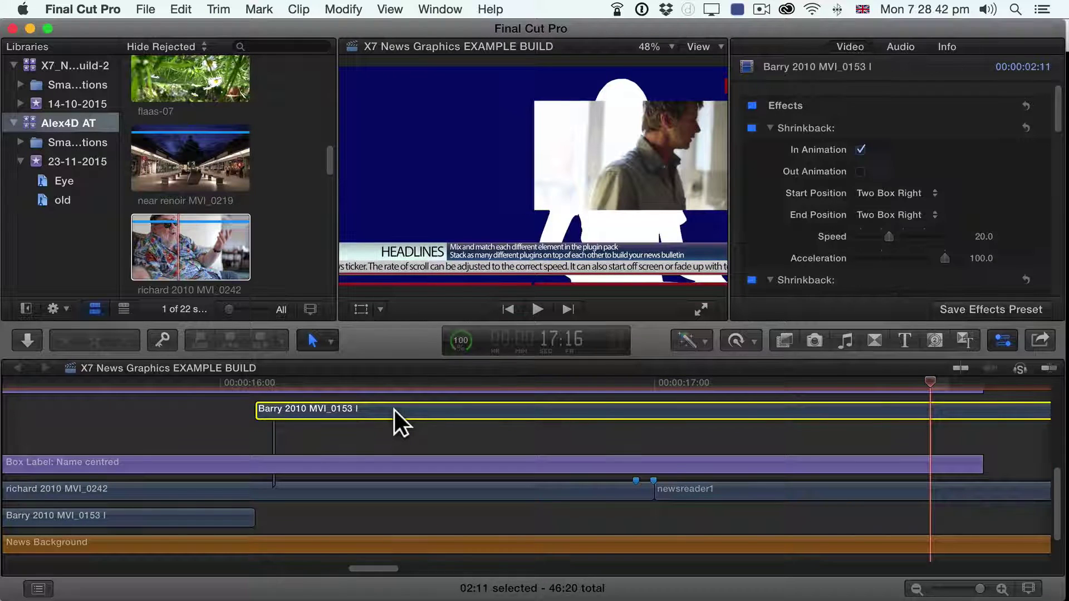
pyautogui.press('Delete')
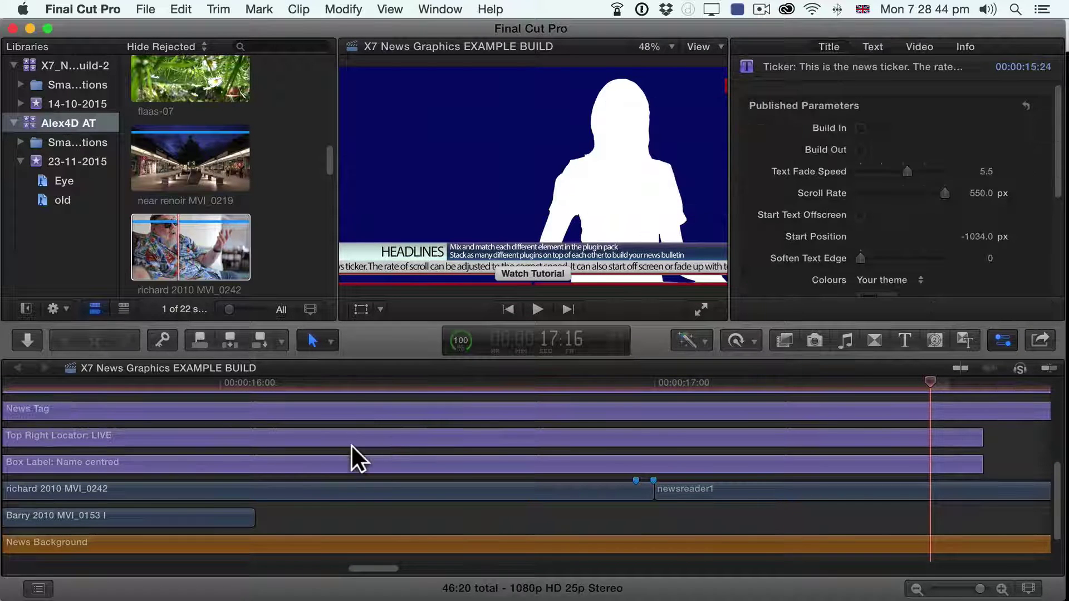
pyautogui.hotkey('shift', 'z')
pyautogui.scroll(2, 351, 403)
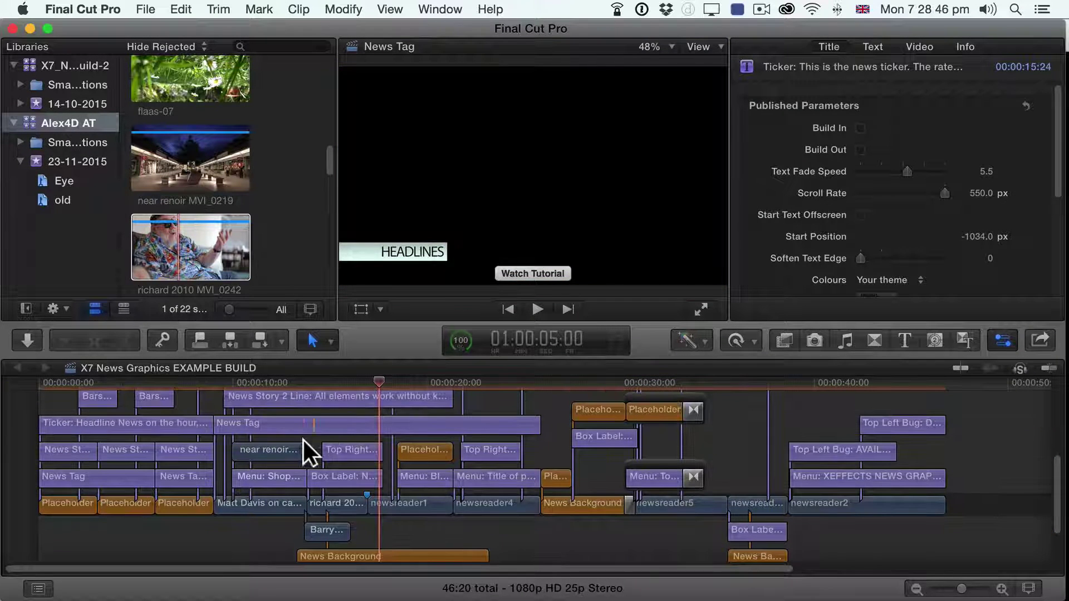
pyautogui.scroll(2, 304, 441)
pyautogui.click(254, 382)
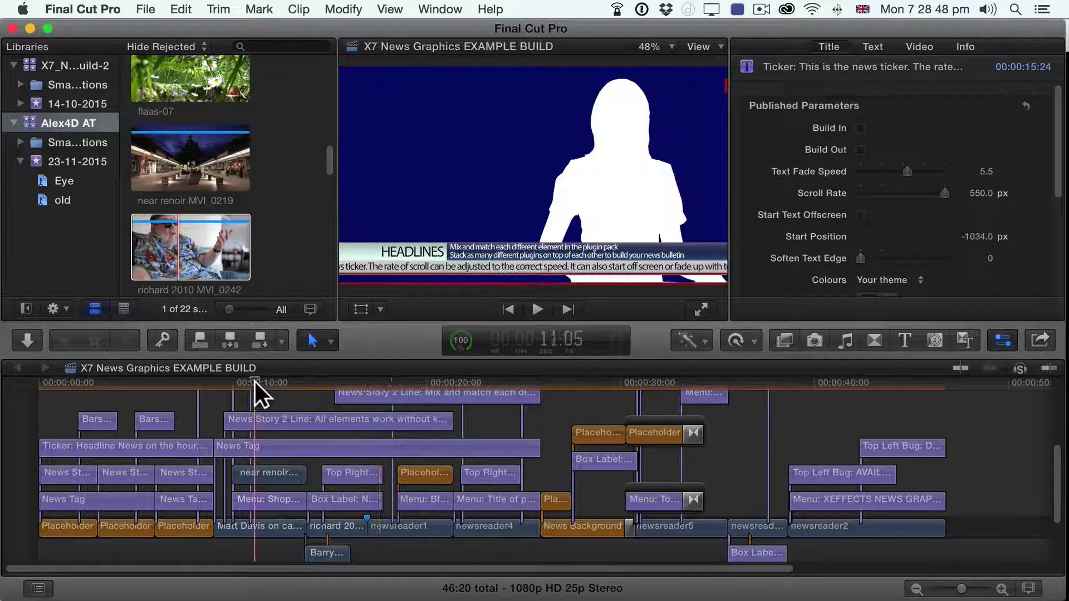
pyautogui.moveTo(255, 381); pyautogui.dragTo(296, 381)
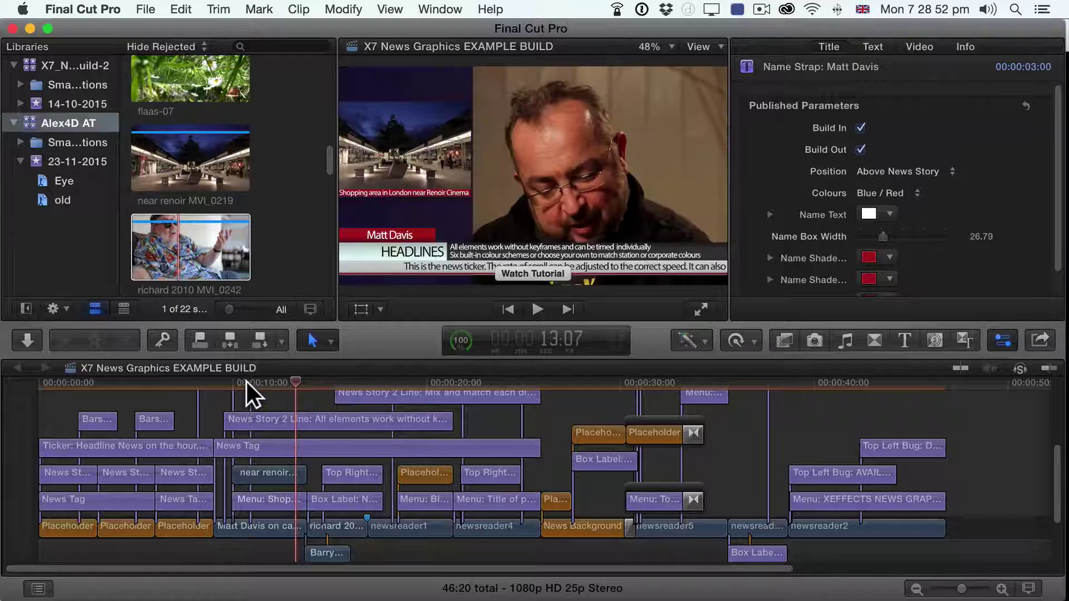
pyautogui.click(246, 382)
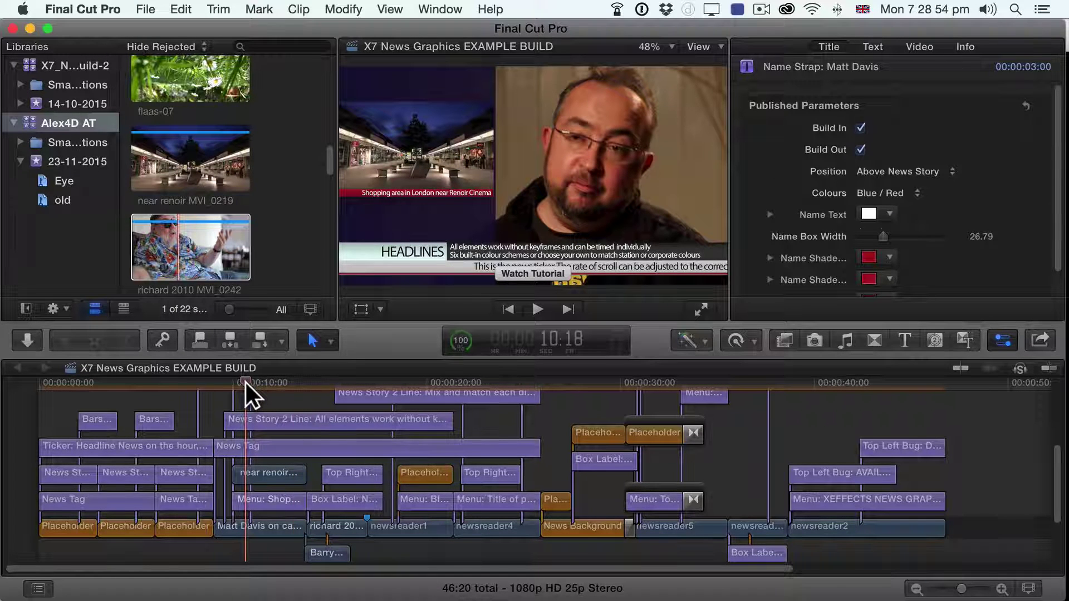
# Step: Zoom the timeline in twice, select the Shopping area menu title, and play from about 9:23
pyautogui.press('super+equal')
pyautogui.press('super+equal')
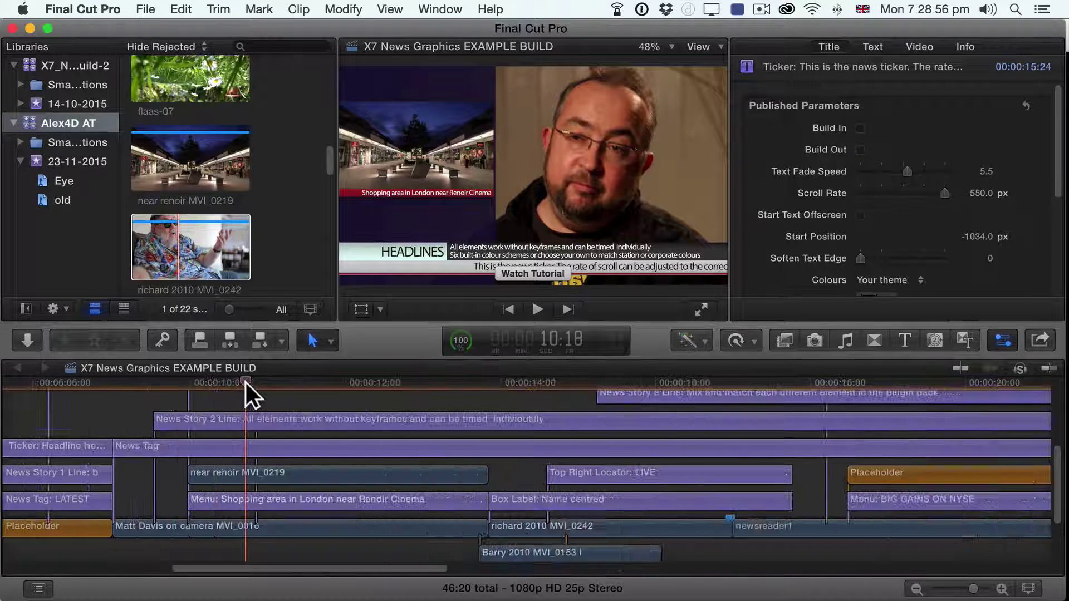
pyautogui.press('super+equal')
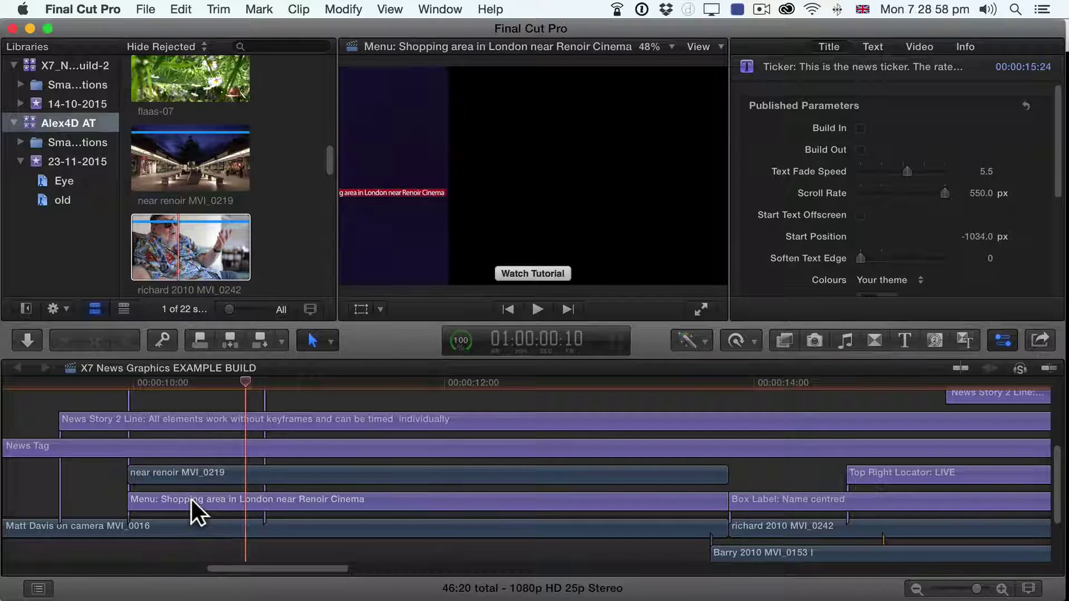
pyautogui.click(191, 499)
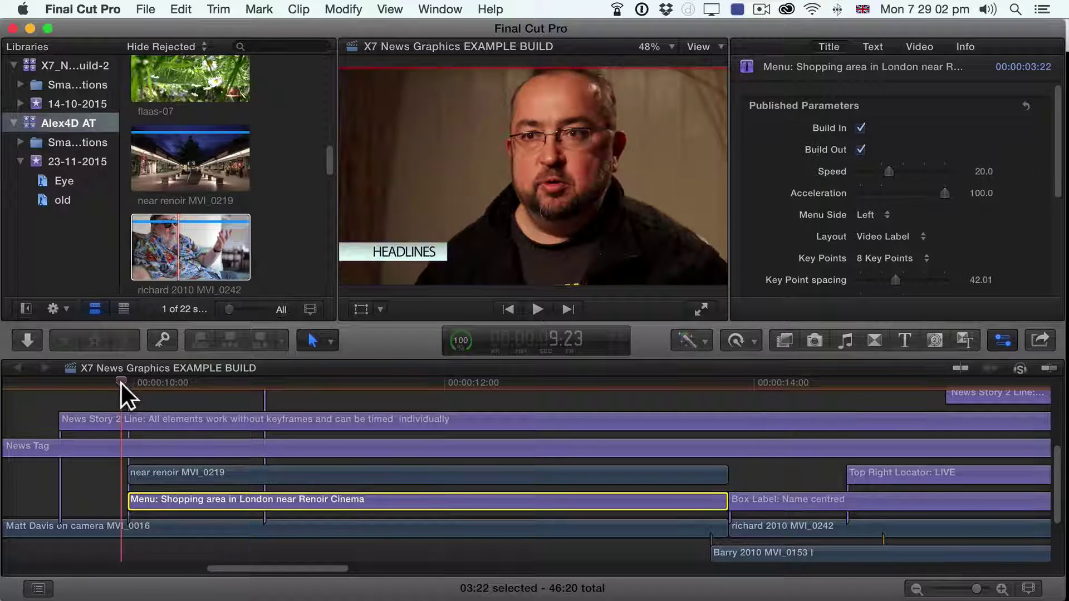
pyautogui.press('space')
pyautogui.press('space')
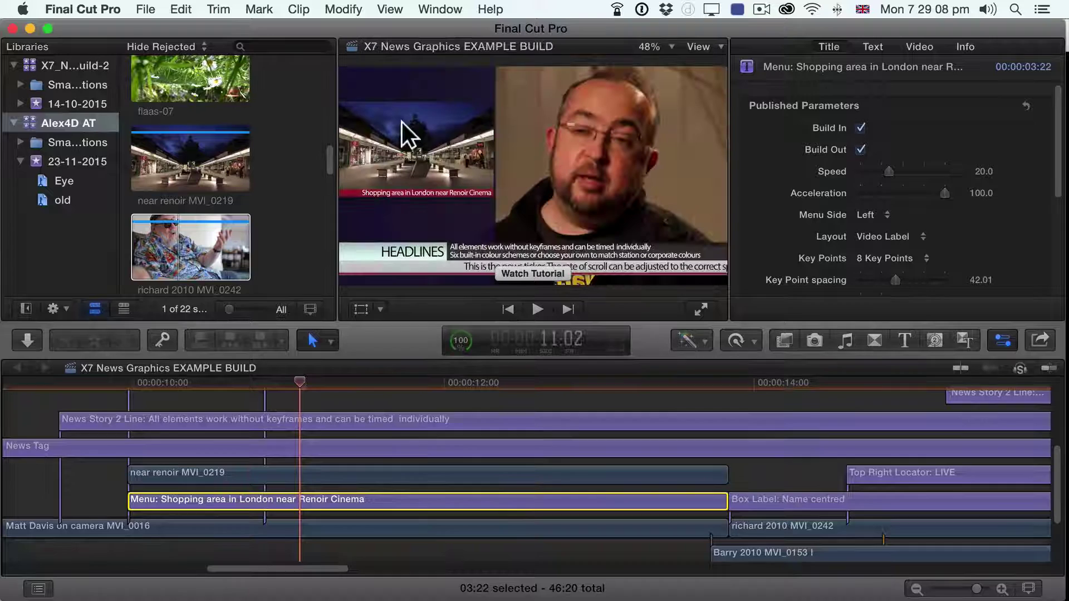
pyautogui.click(126, 382)
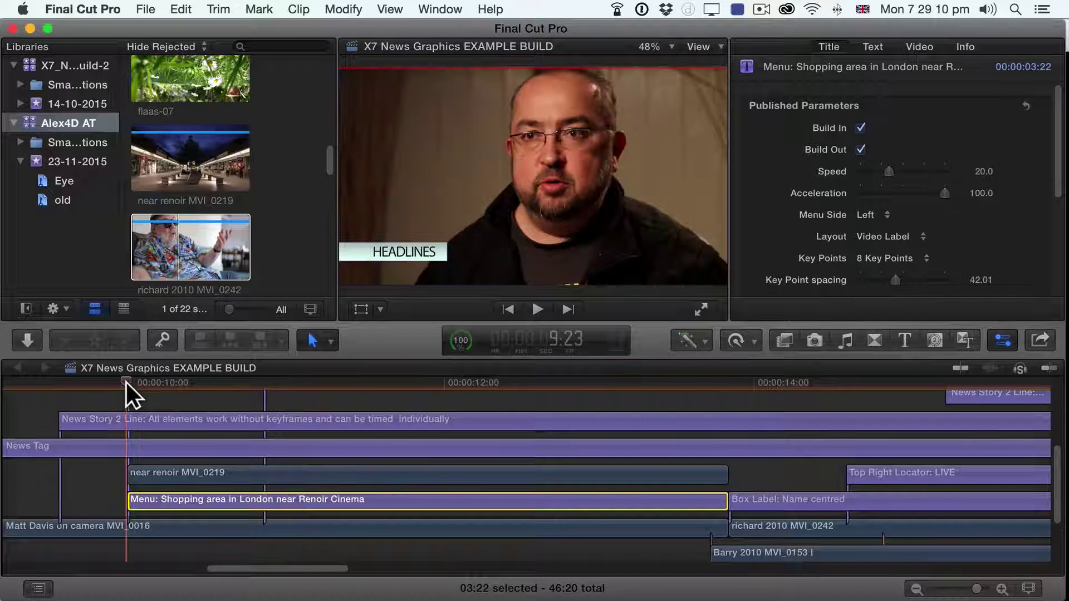
pyautogui.press('space')
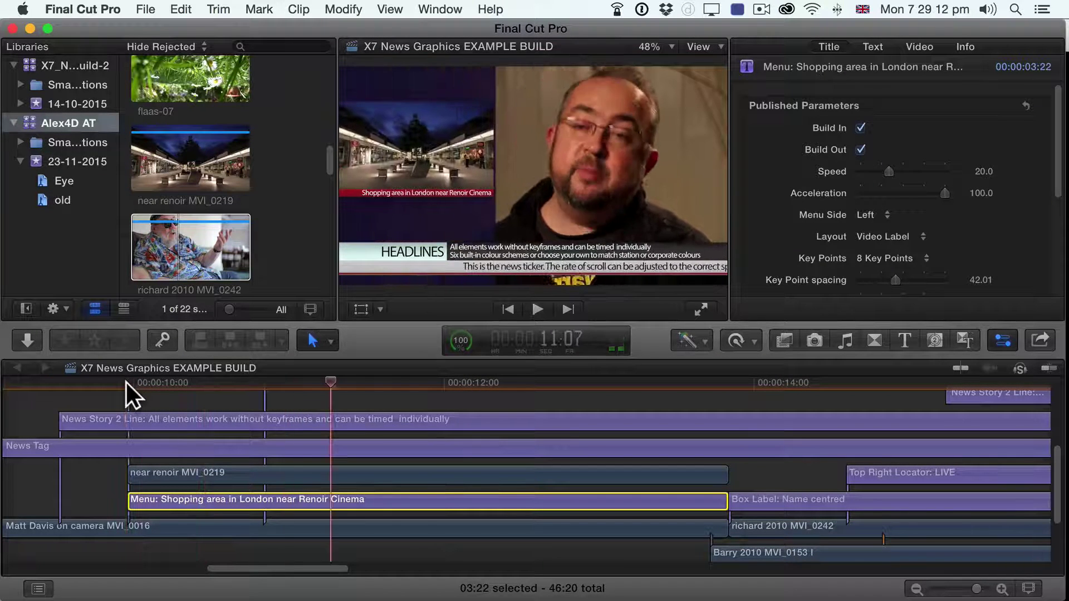
pyautogui.press('space')
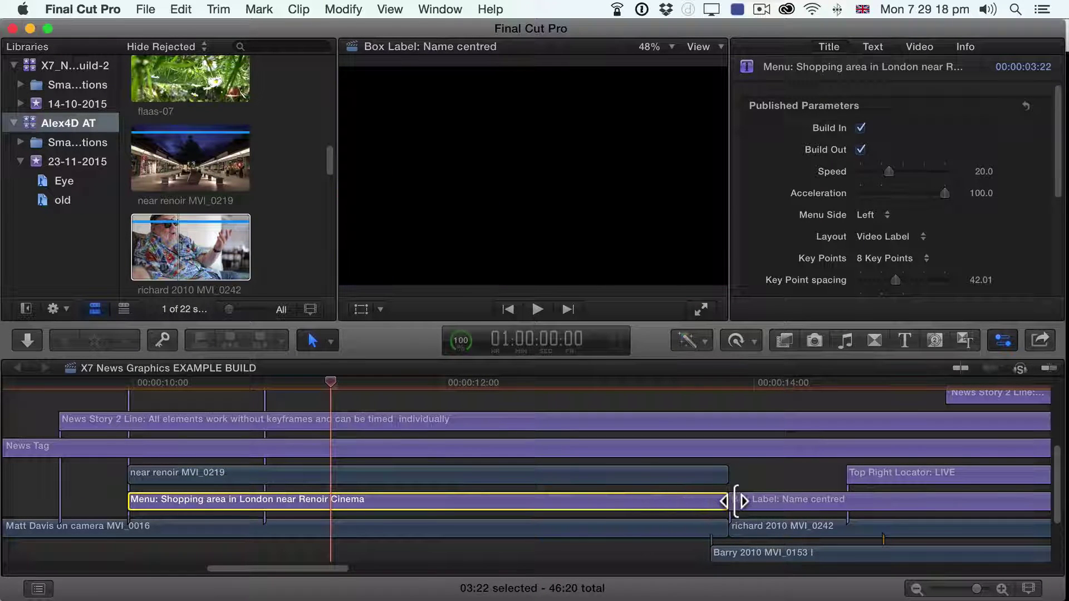
# Step: Select the Shopping area menu title and show the Alex4D Animation transitions matching 'right'
pyautogui.moveTo(733, 501); pyautogui.dragTo(744, 501)
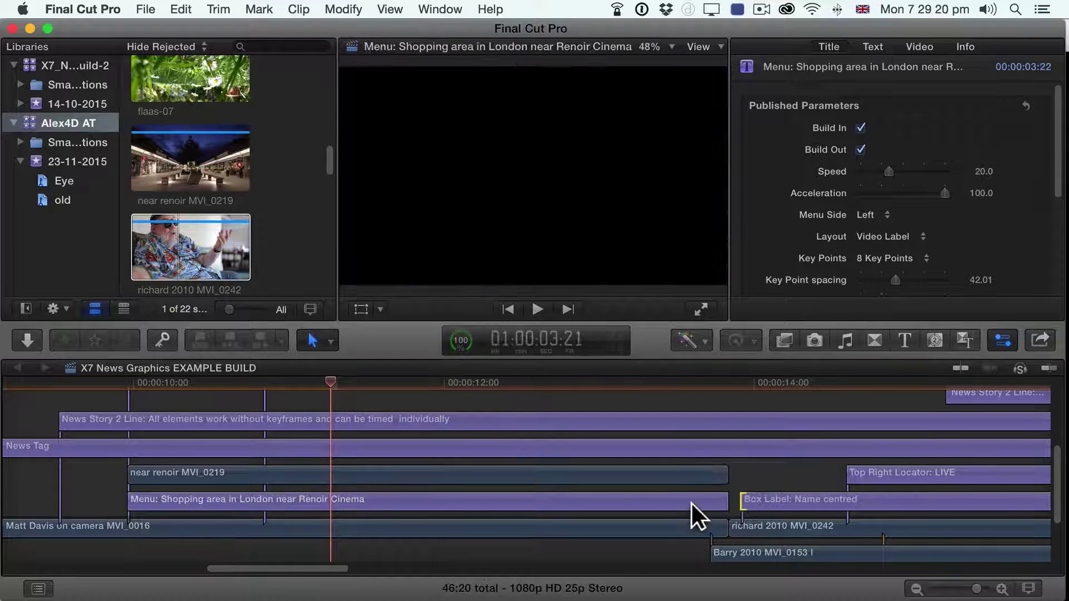
pyautogui.click(500, 508)
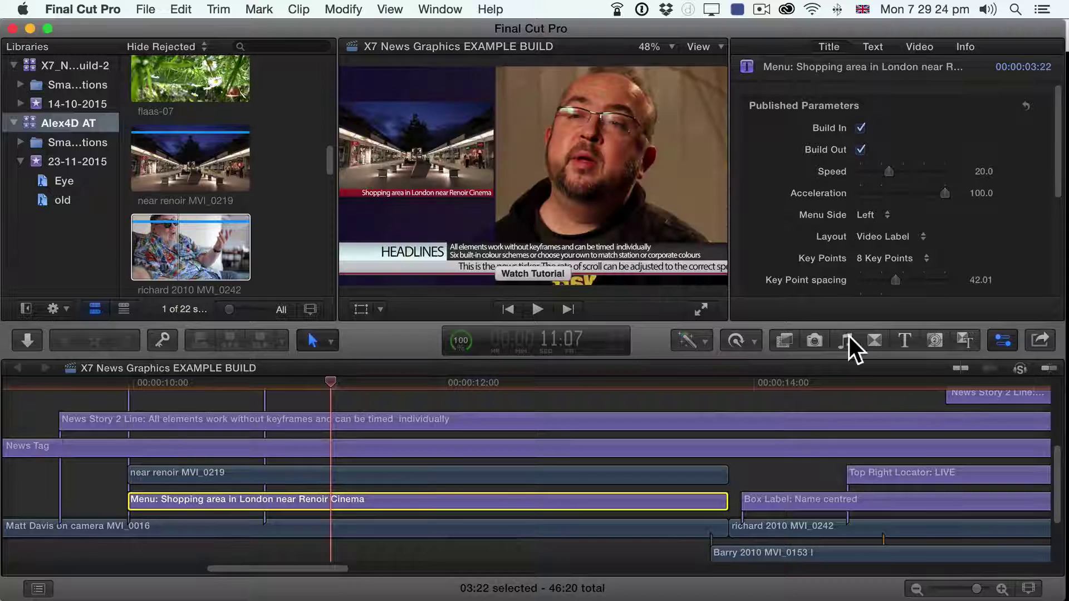
pyautogui.click(876, 339)
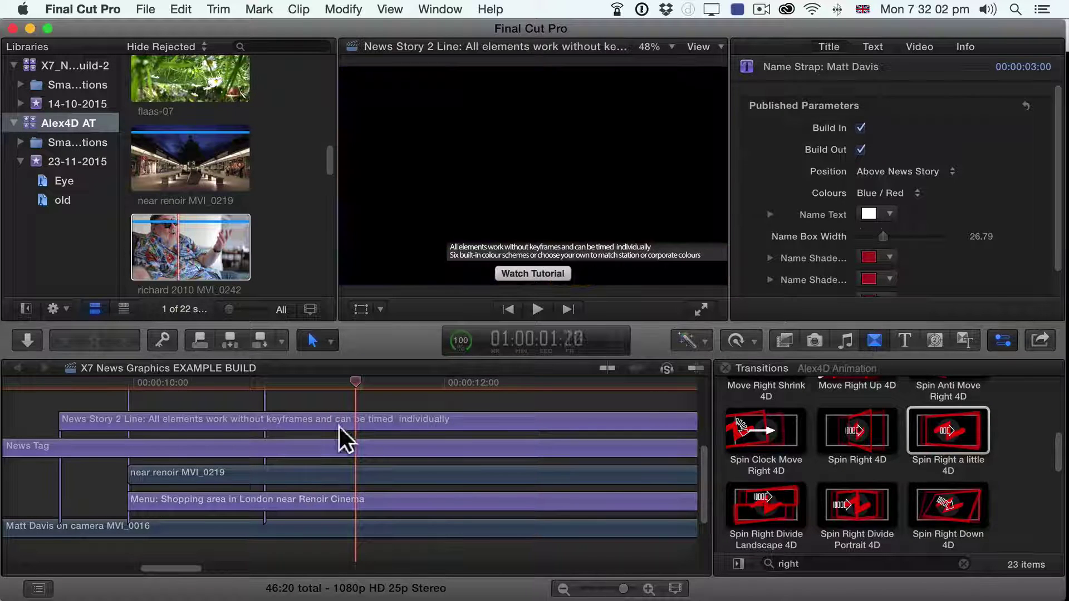
# Step: Play from about 9:24 to 10:24 and reselect the menu title clip
pyautogui.click(127, 386)
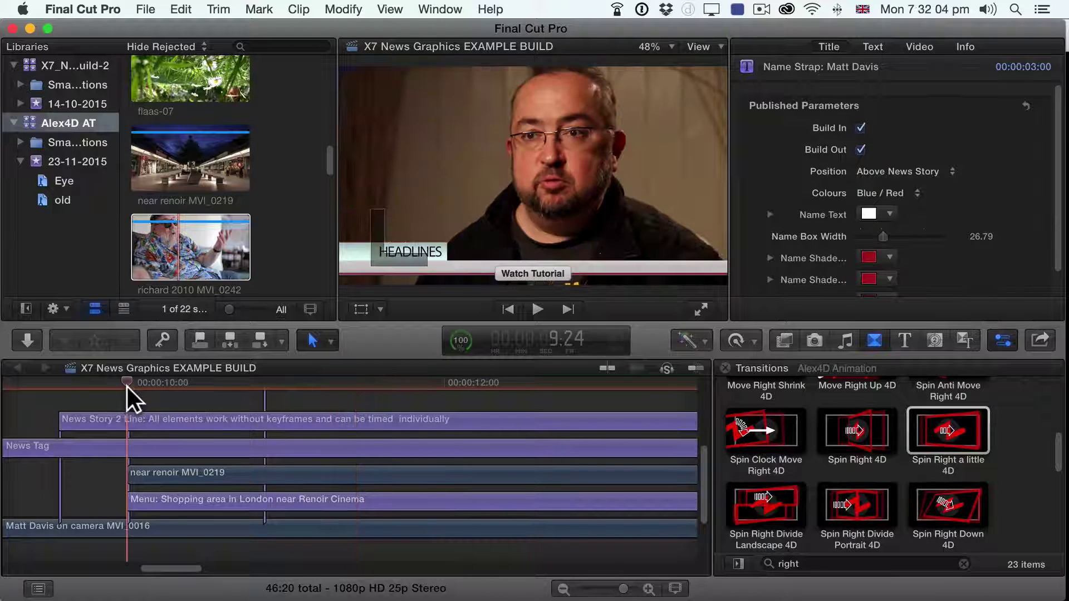
pyautogui.press('space')
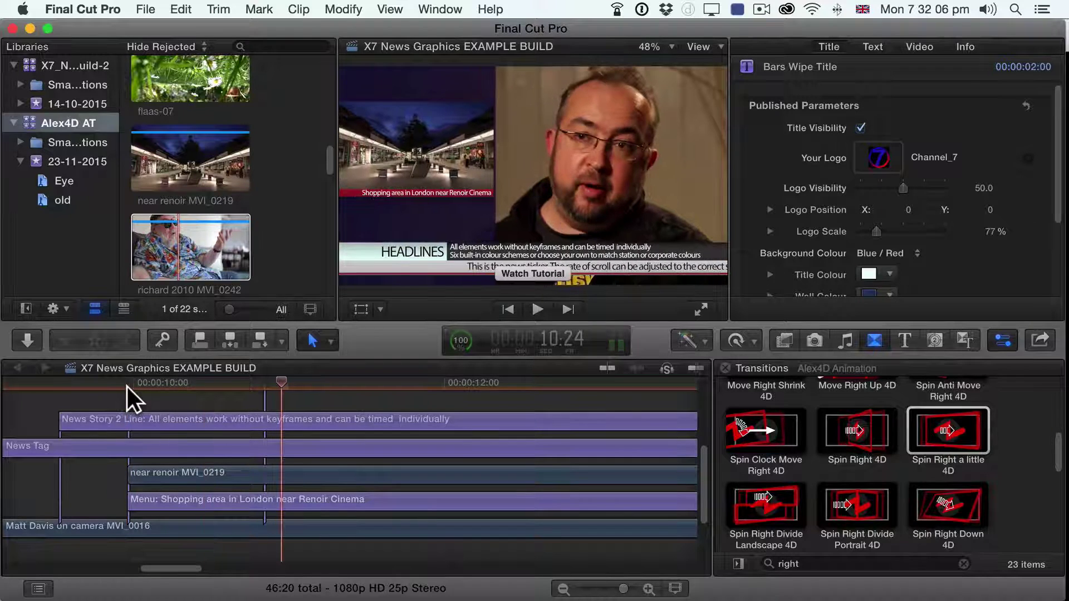
pyautogui.press('space')
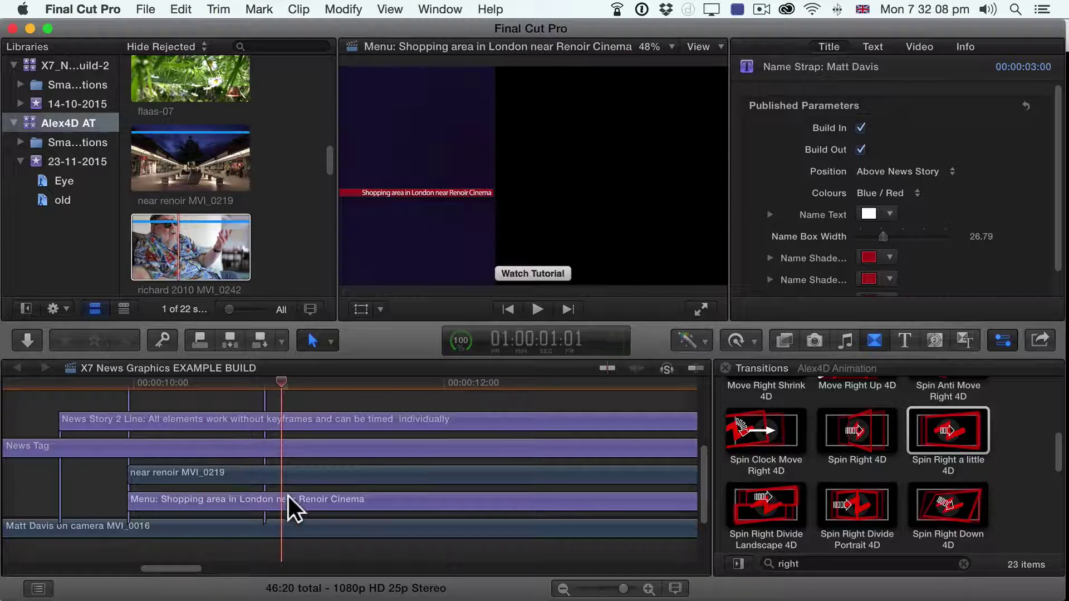
pyautogui.click(289, 496)
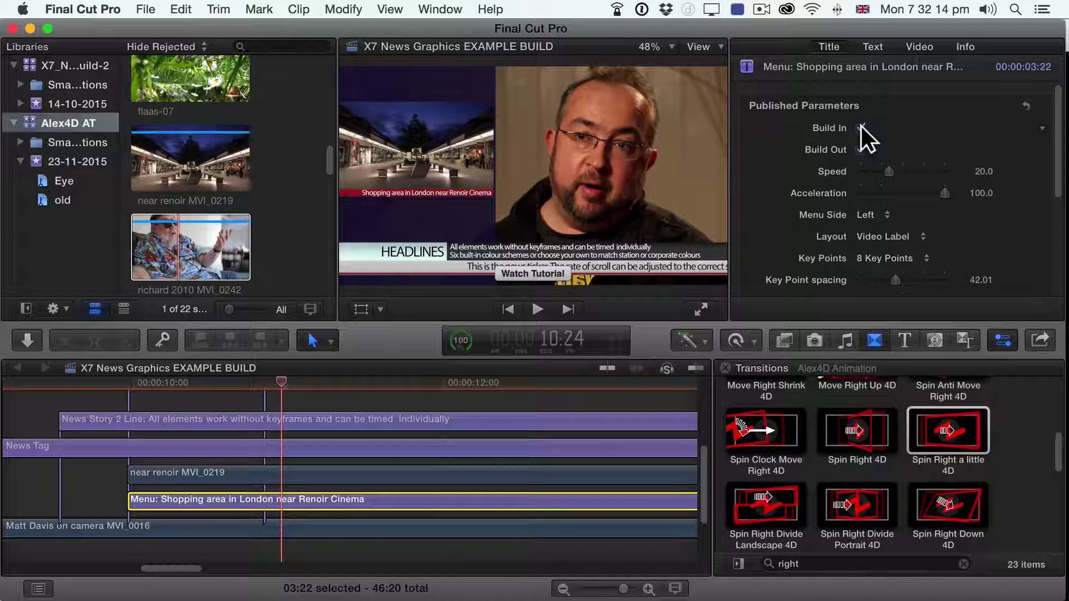
# Step: Turn off the menu title's Build In and Build Out, then play it back from about 9:20
pyautogui.click(862, 127)
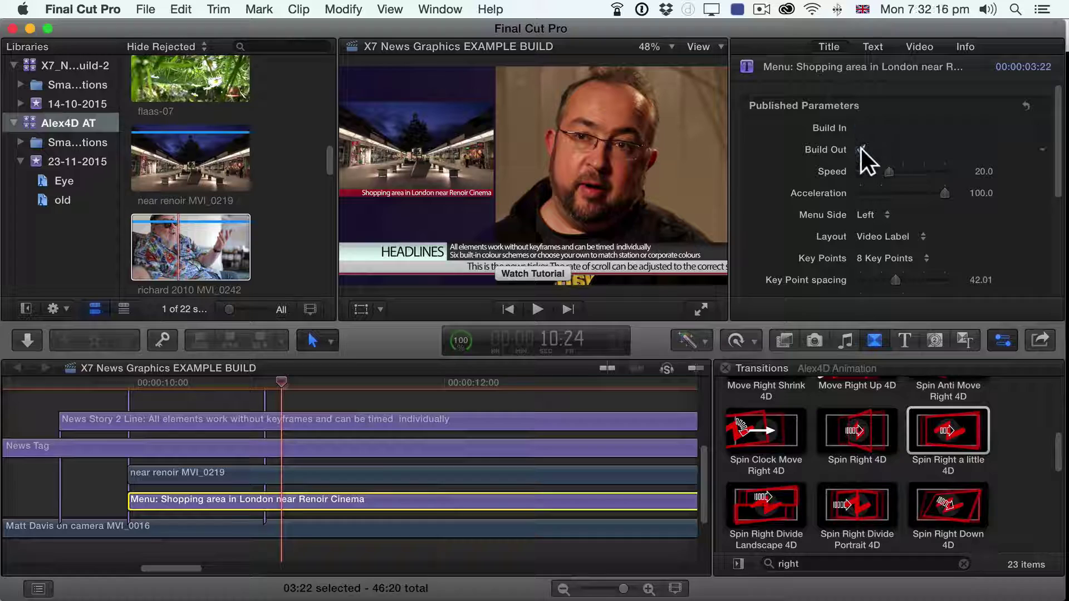
pyautogui.click(862, 150)
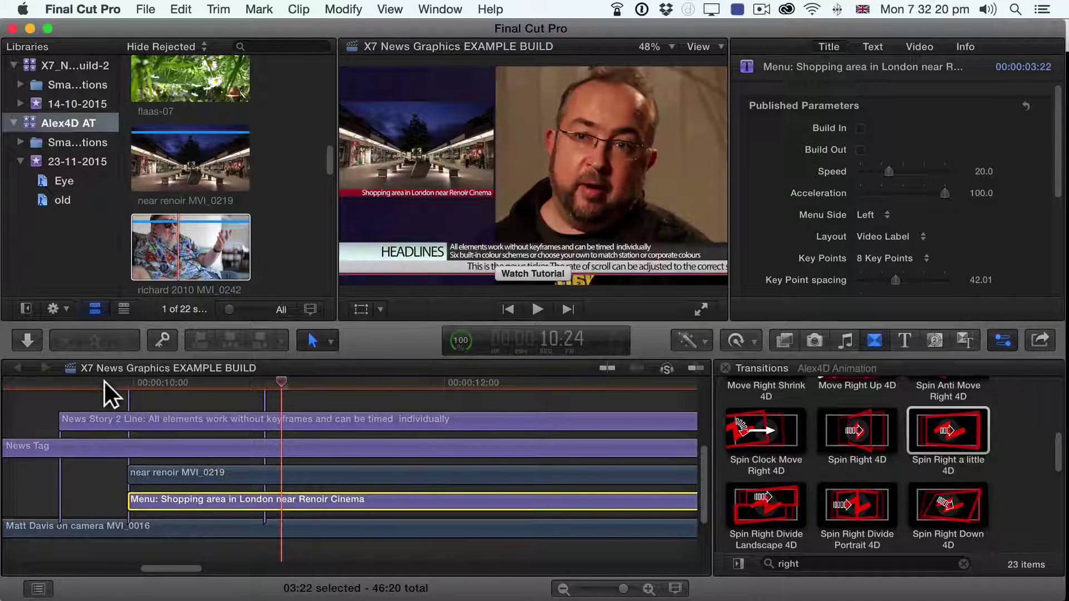
pyautogui.click(104, 382)
pyautogui.press('space')
pyautogui.press('space')
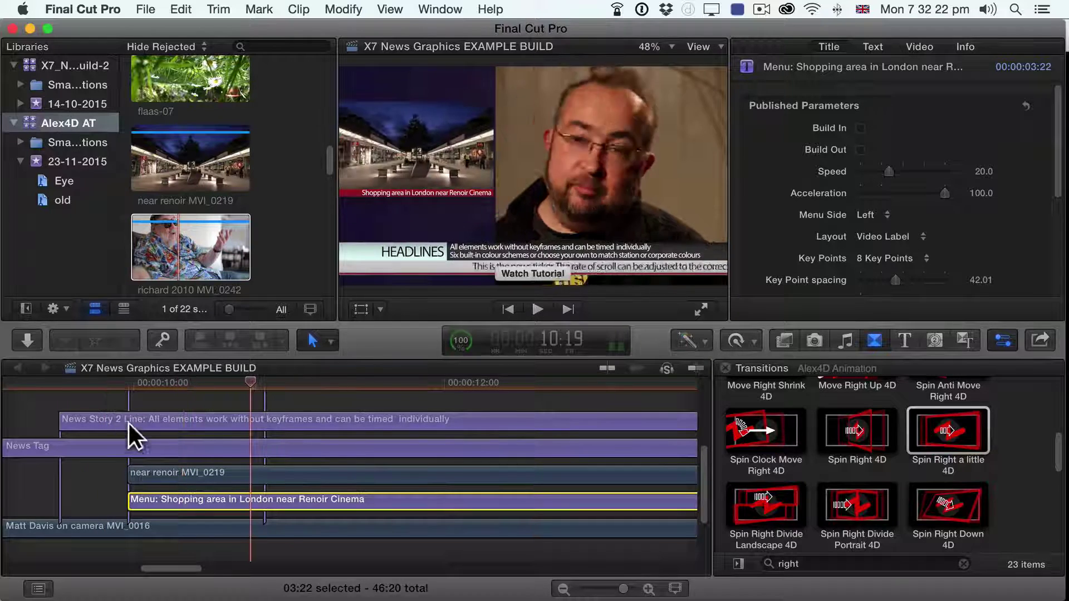
# Step: Uncheck the near renoir MVI_0219 clip's Shrinkback In Animation and Out Animation
pyautogui.click(151, 471)
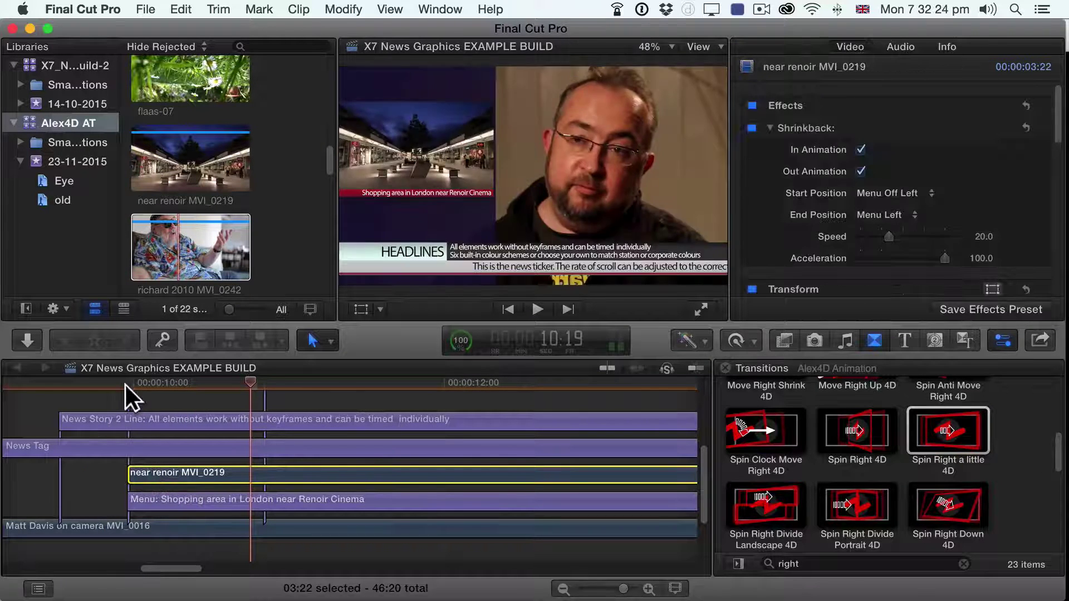
pyautogui.moveTo(131, 381); pyautogui.dragTo(219, 362)
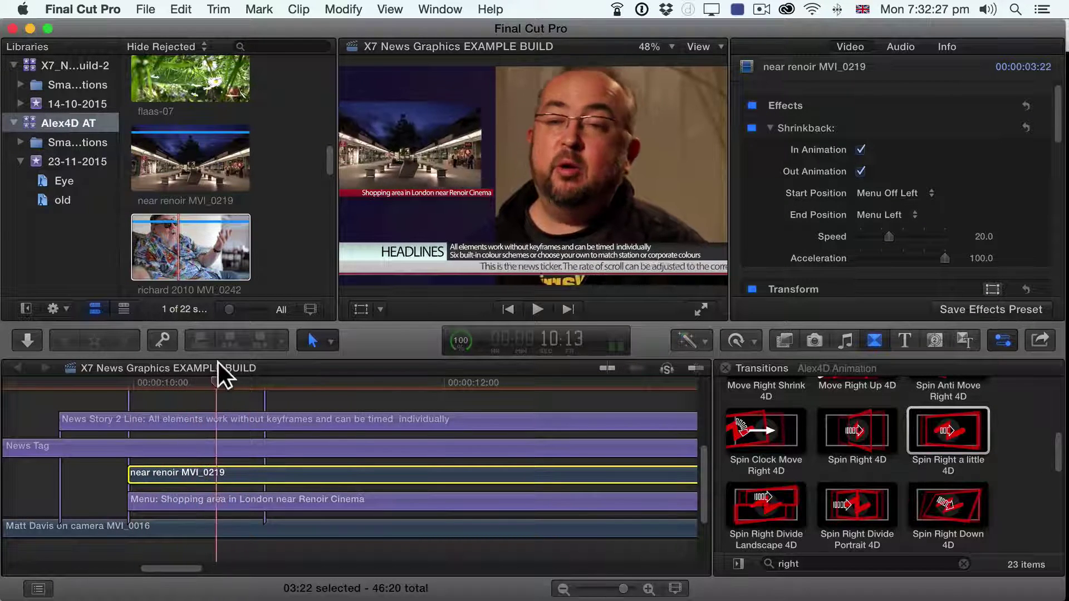
pyautogui.click(860, 150)
pyautogui.click(861, 172)
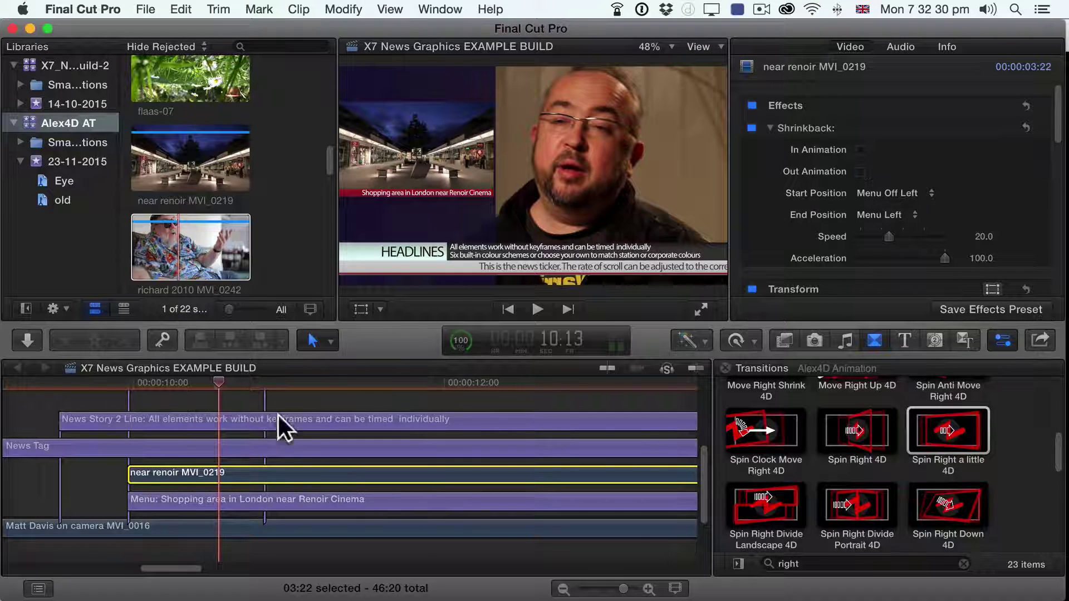
pyautogui.press('space')
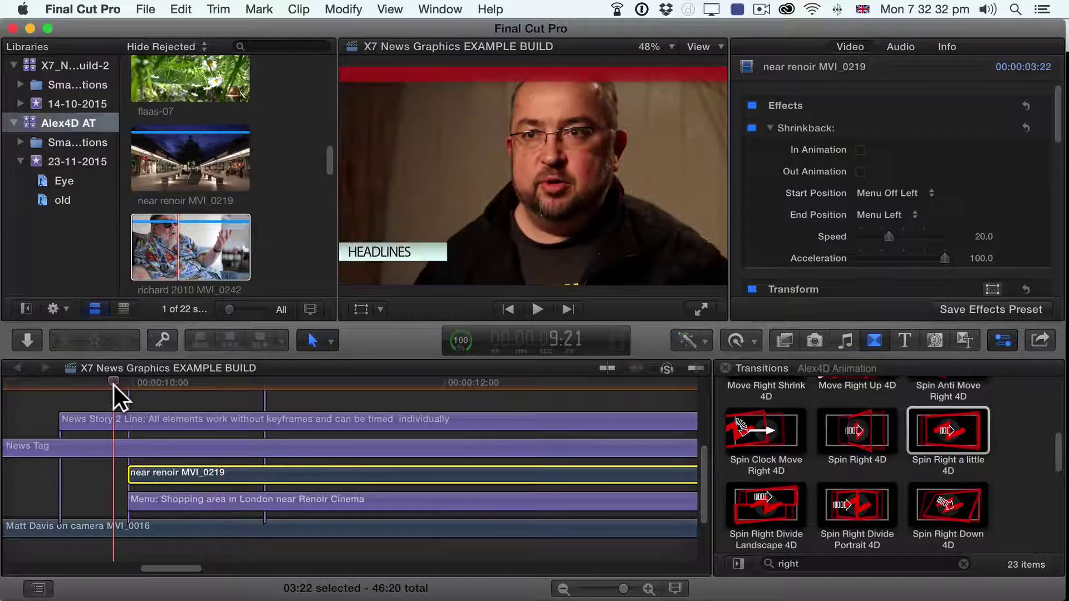
pyautogui.press('space')
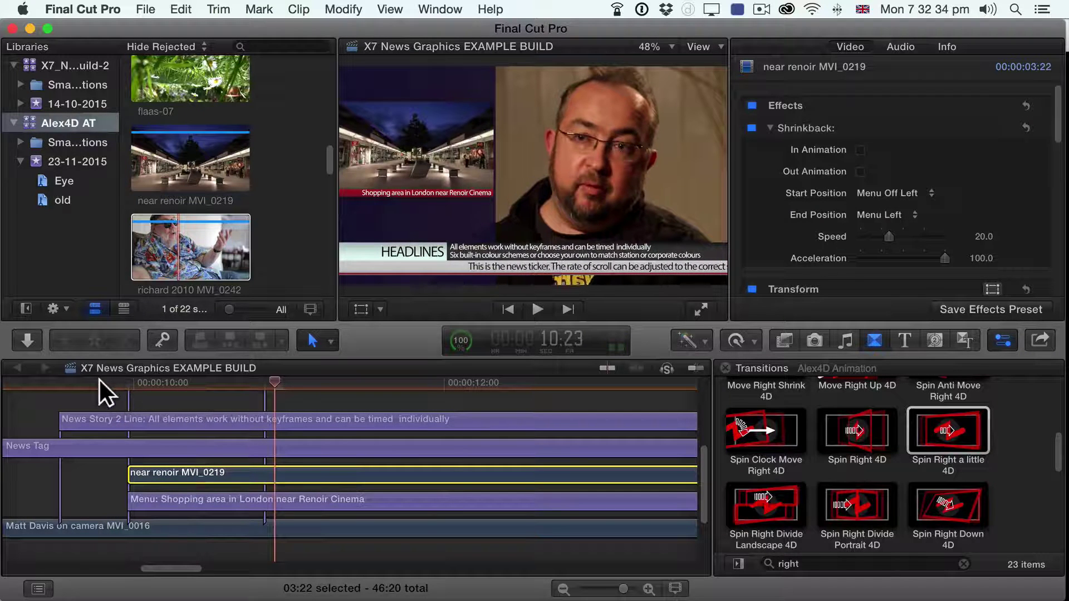
pyautogui.click(99, 380)
pyautogui.press('space')
pyautogui.press('space')
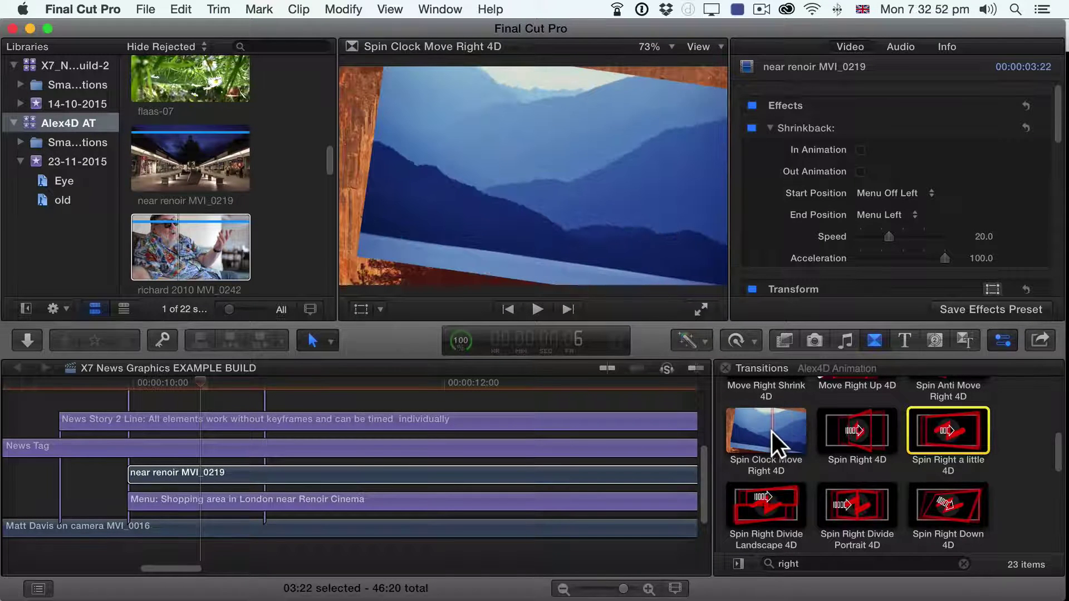
pyautogui.click(771, 432)
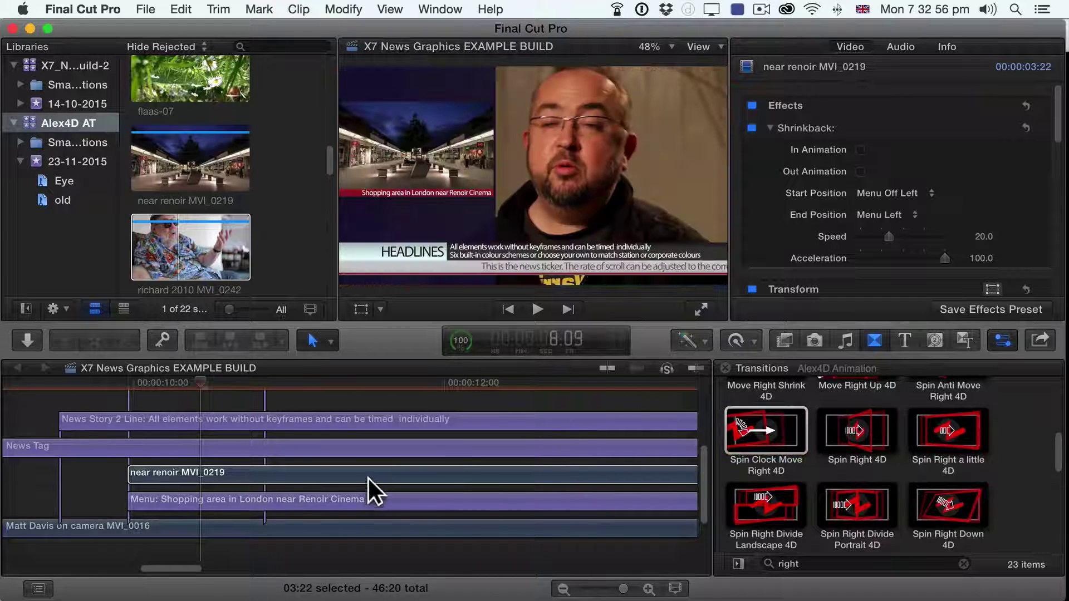
pyautogui.click(368, 476)
# Step: Apply Spin Clock Move Right 4D to both ends of the near renoir clip and preview it
pyautogui.doubleClick(791, 414)
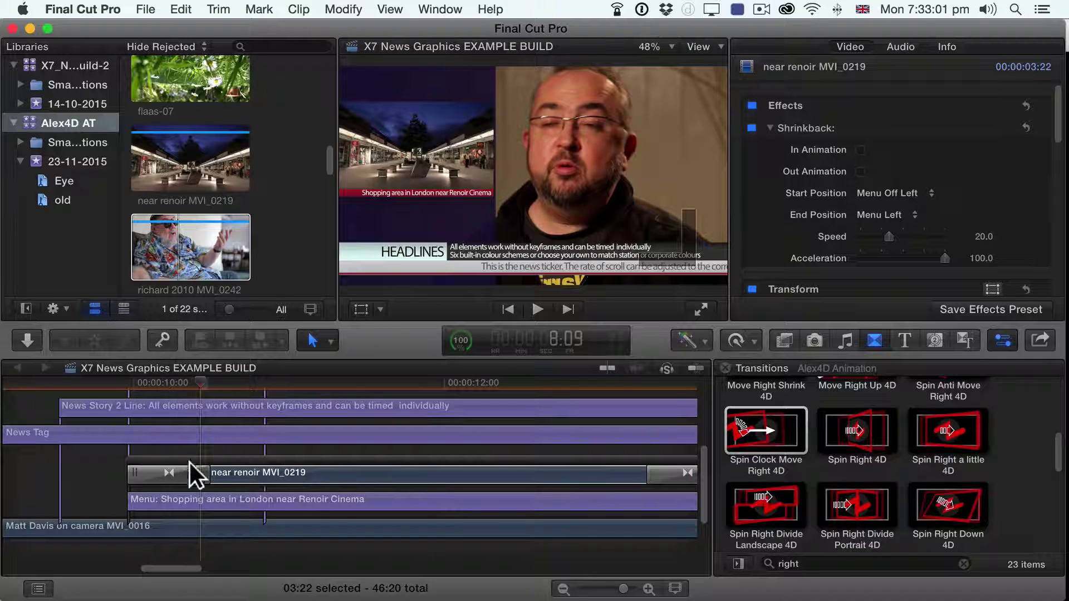
pyautogui.click(113, 382)
pyautogui.press('space')
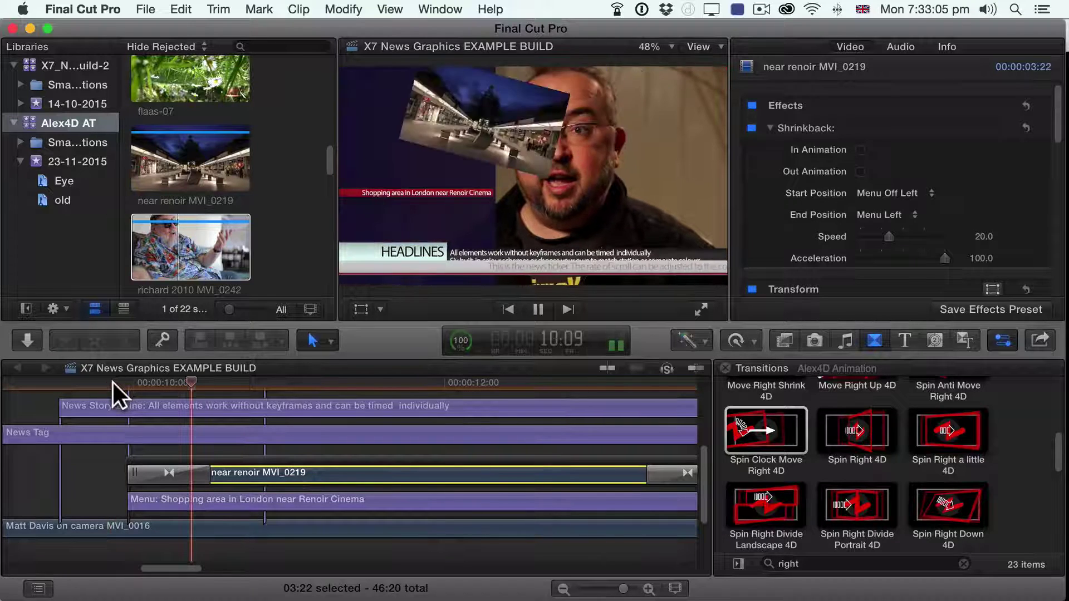
# Step: Lengthen the opening spin, move its centre onto the shopping image, and replay it
pyautogui.moveTo(210, 474); pyautogui.dragTo(392, 473)
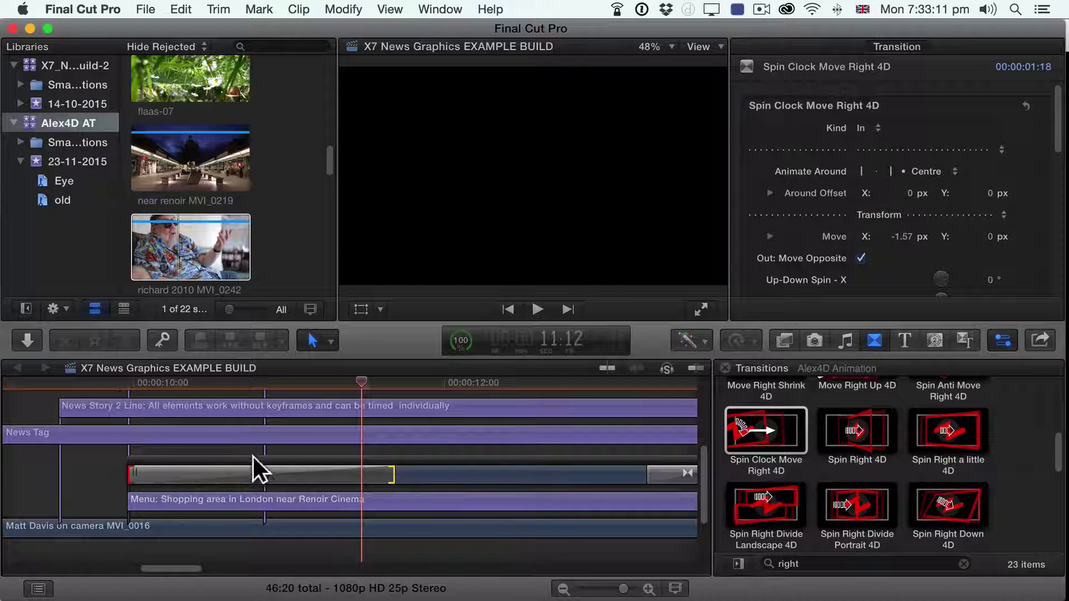
pyautogui.click(251, 474)
pyautogui.moveTo(370, 384); pyautogui.dragTo(388, 384)
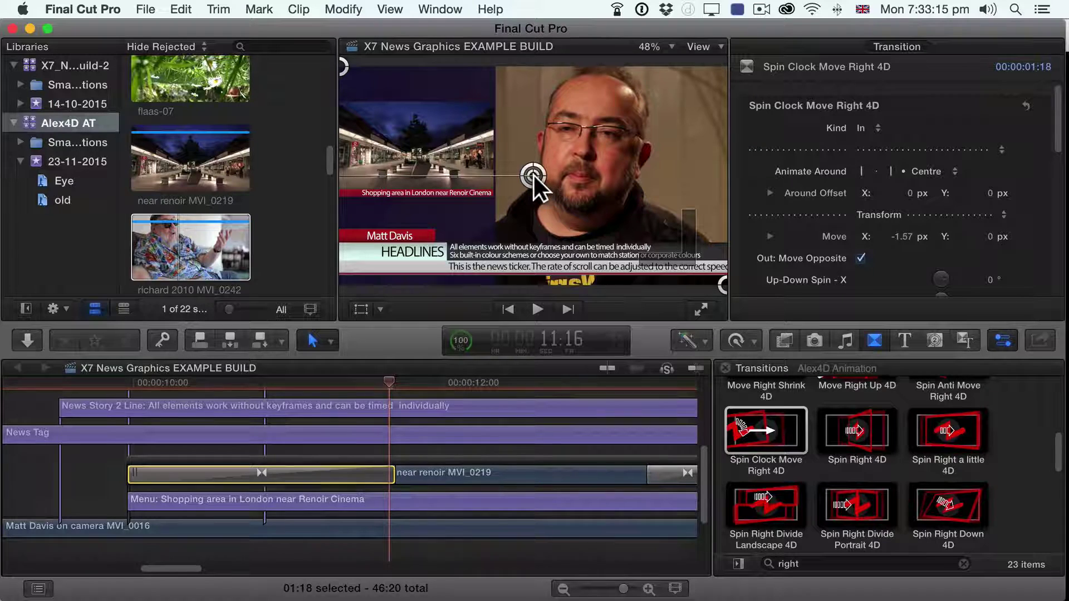
pyautogui.moveTo(534, 174); pyautogui.dragTo(415, 144)
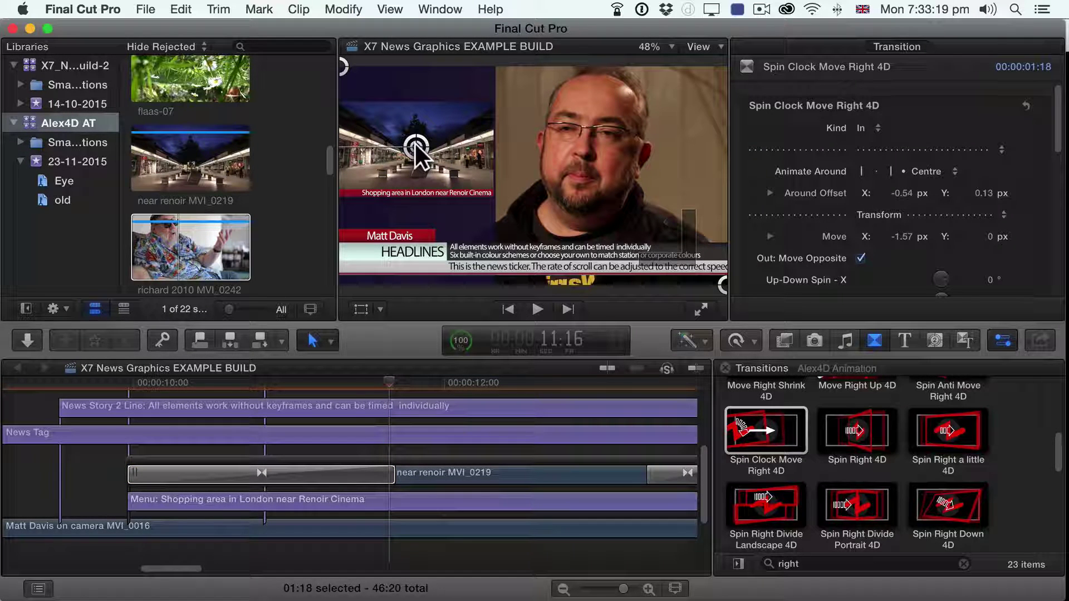
pyautogui.click(103, 383)
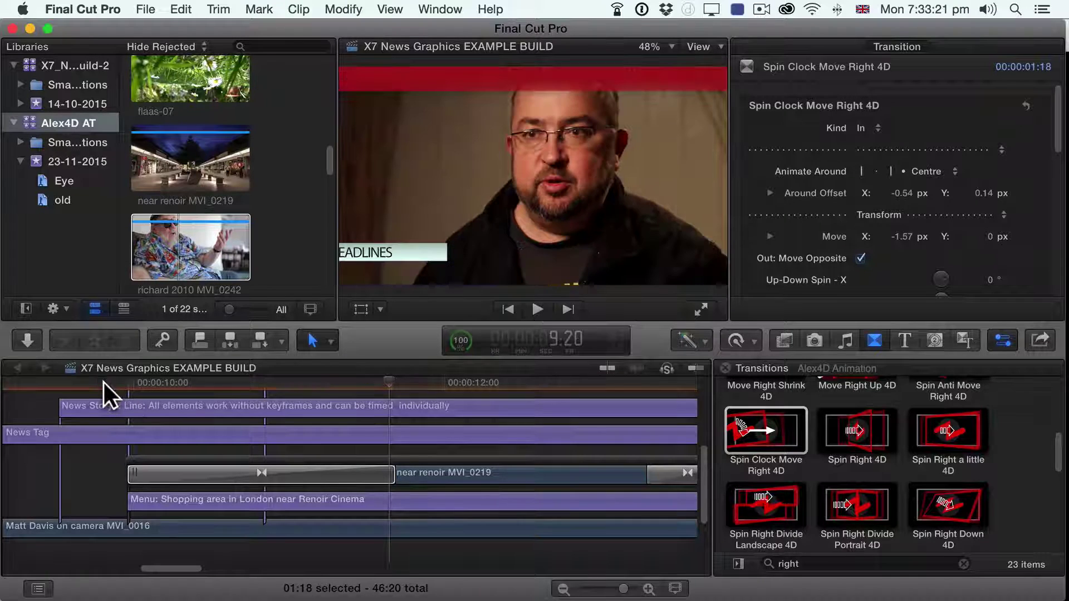
pyautogui.press('space')
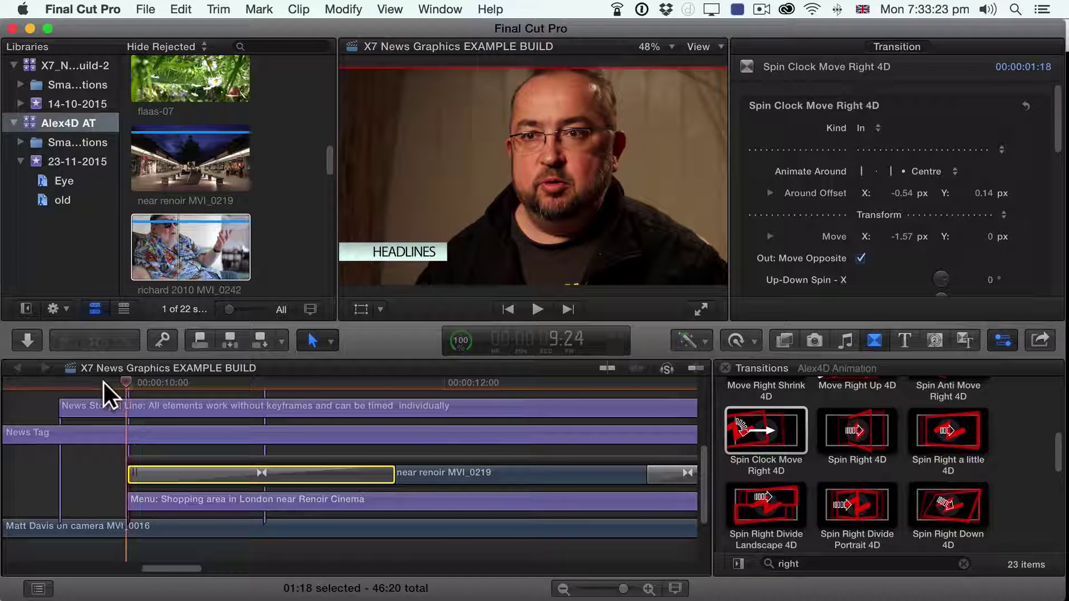
pyautogui.press('space')
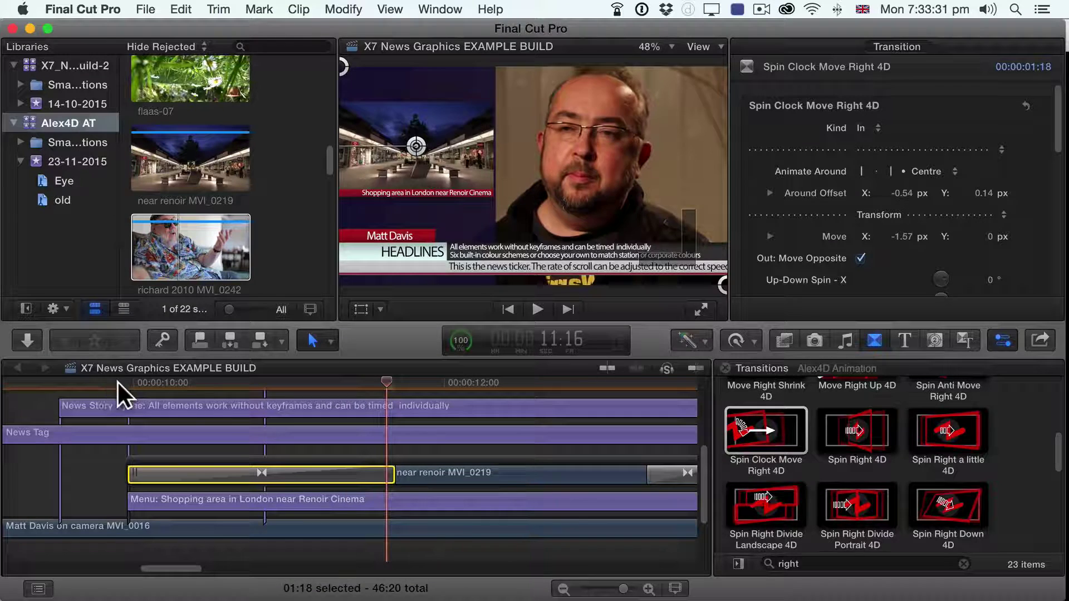
# Step: Delete the extra end transition and shorten the remaining spin transition to 00:22
pyautogui.click(665, 474)
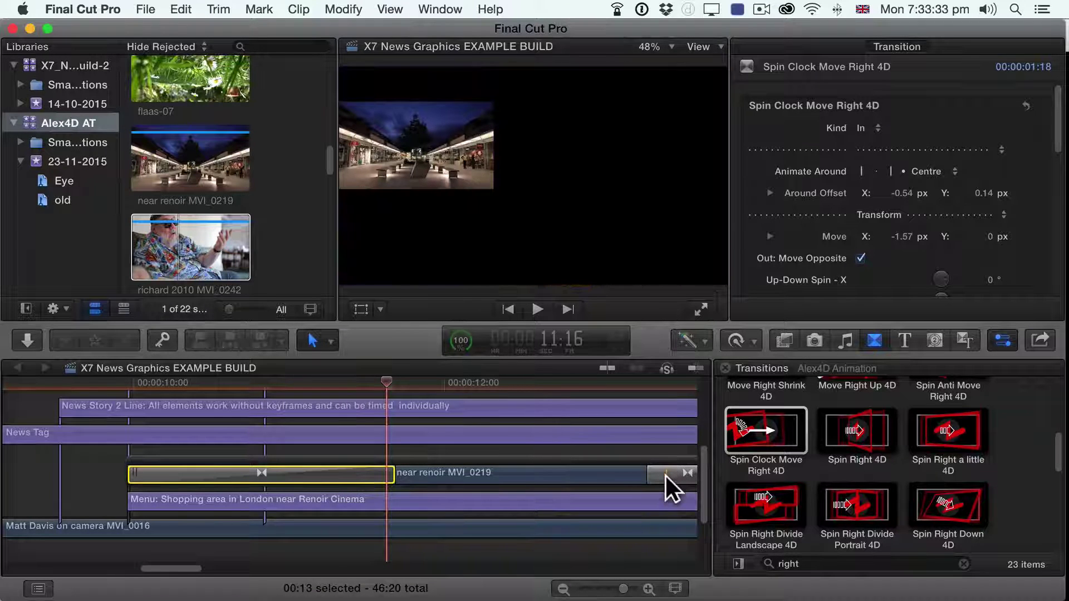
pyautogui.press('Delete')
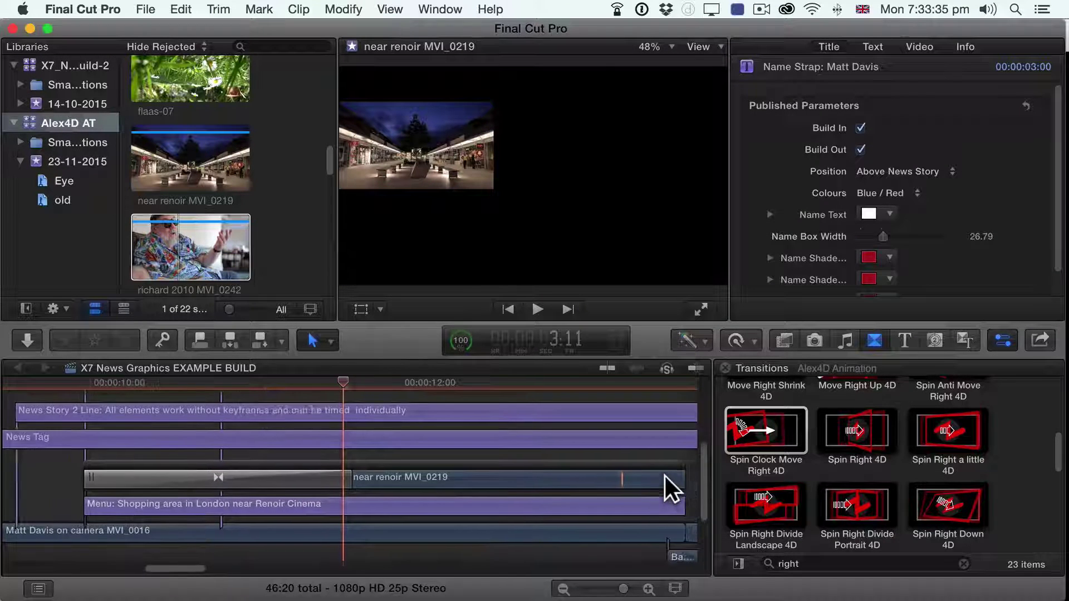
pyautogui.hscroll(3, 665, 476)
pyautogui.click(222, 465)
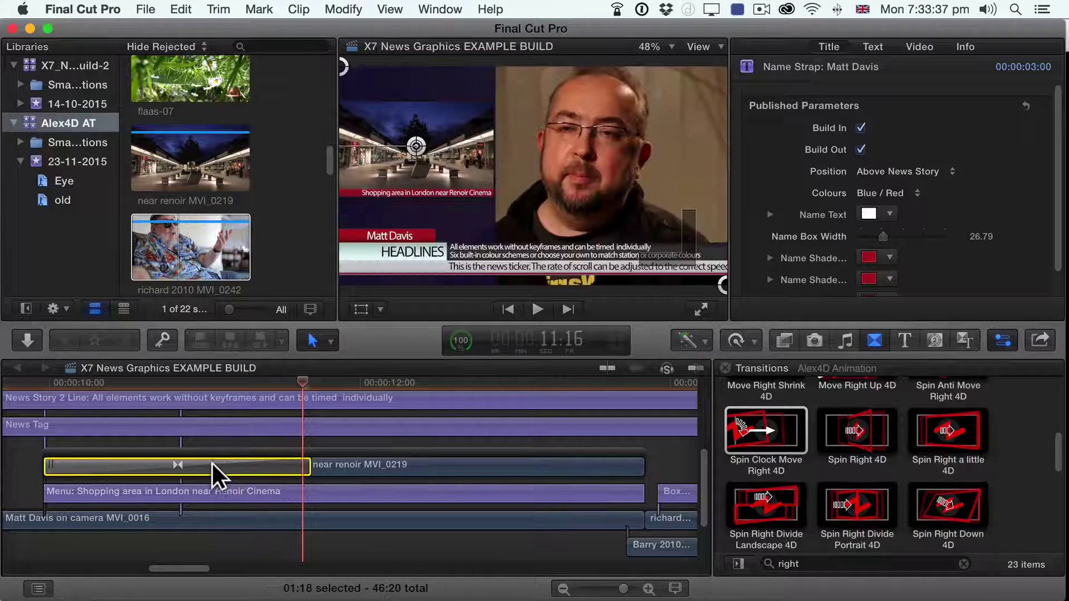
pyautogui.moveTo(211, 462); pyautogui.dragTo(467, 454)
pyautogui.moveTo(381, 468); pyautogui.dragTo(508, 467)
# Step: Set the transition's Kind to Out and preview it
pyautogui.click(871, 128)
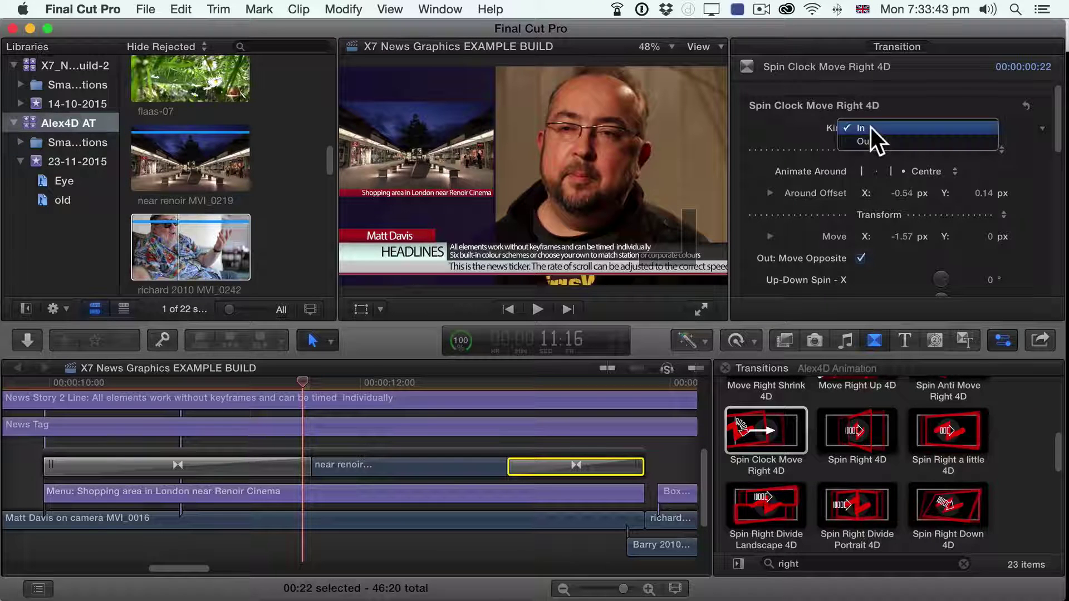
pyautogui.click(868, 130)
pyautogui.click(482, 386)
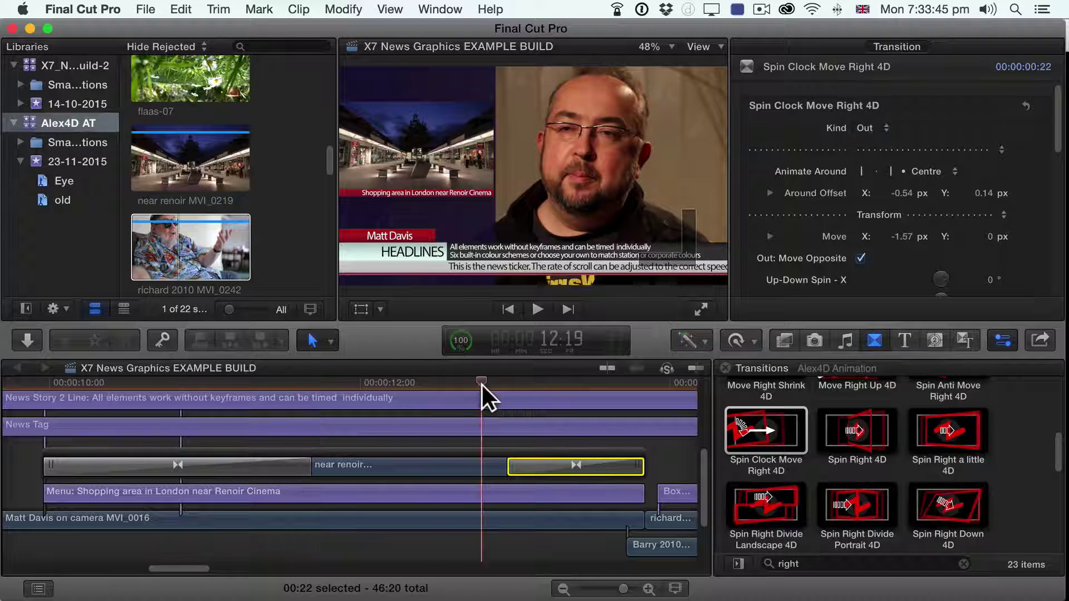
pyautogui.press('space')
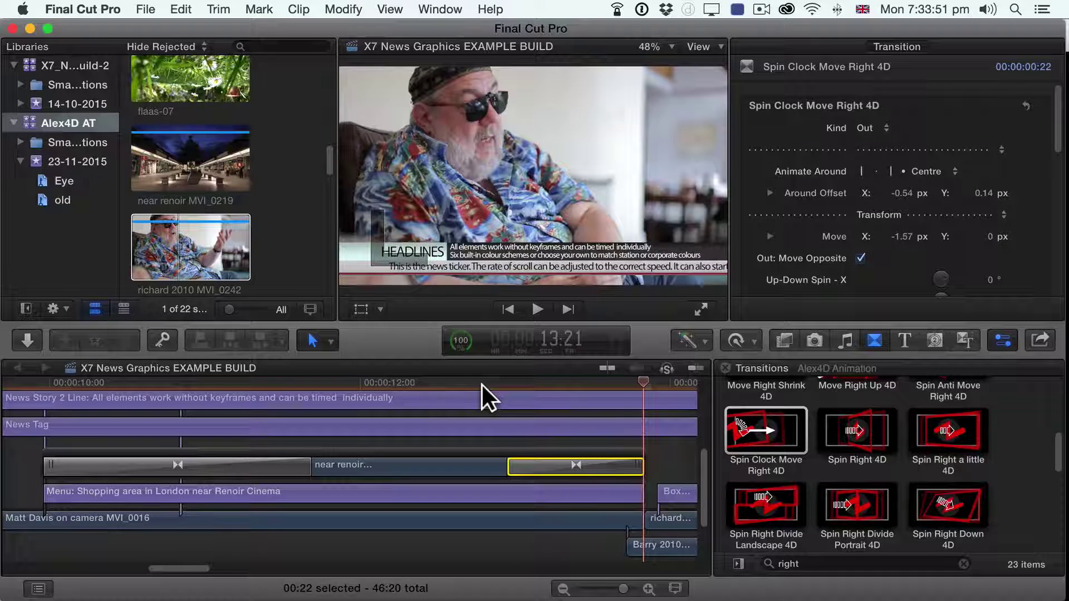
pyautogui.press('space')
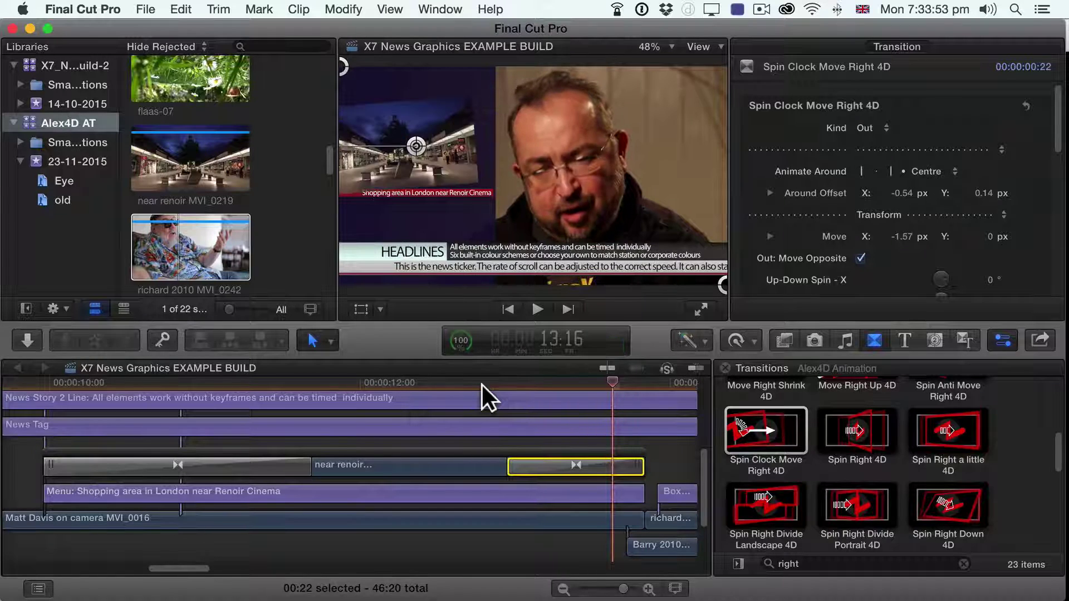
# Step: Switch off Out: Move Opposite and review the transition forward and in reverse
pyautogui.click(860, 259)
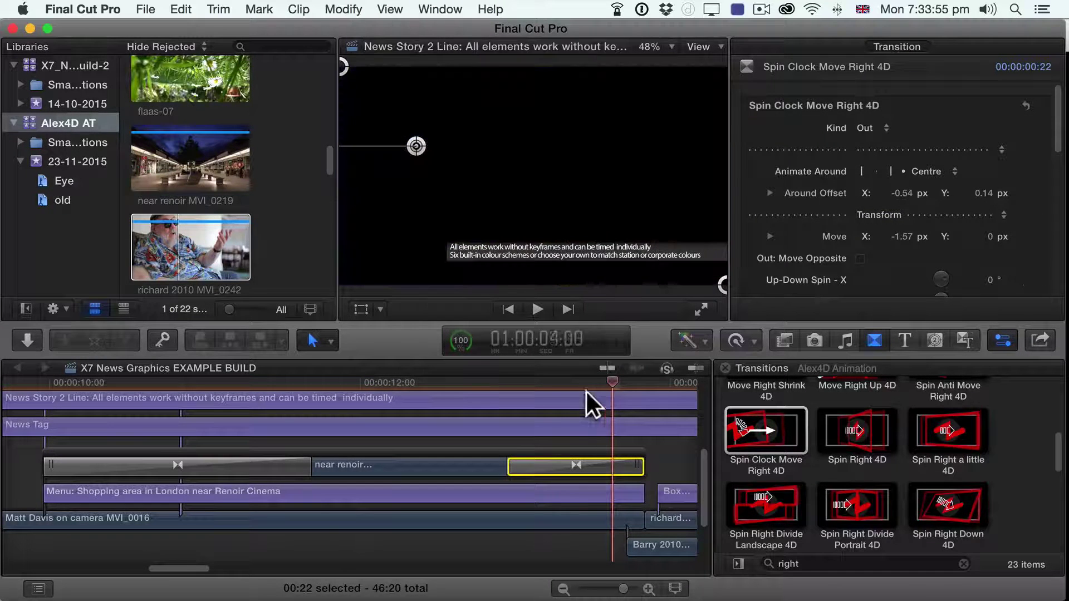
pyautogui.click(497, 385)
pyautogui.press('space')
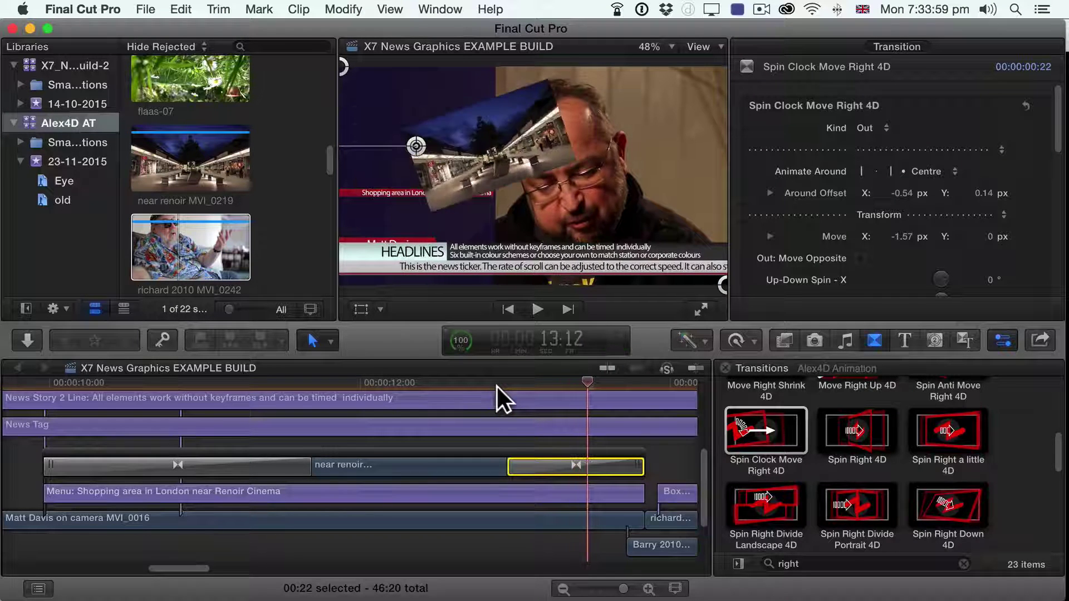
pyautogui.press('j')
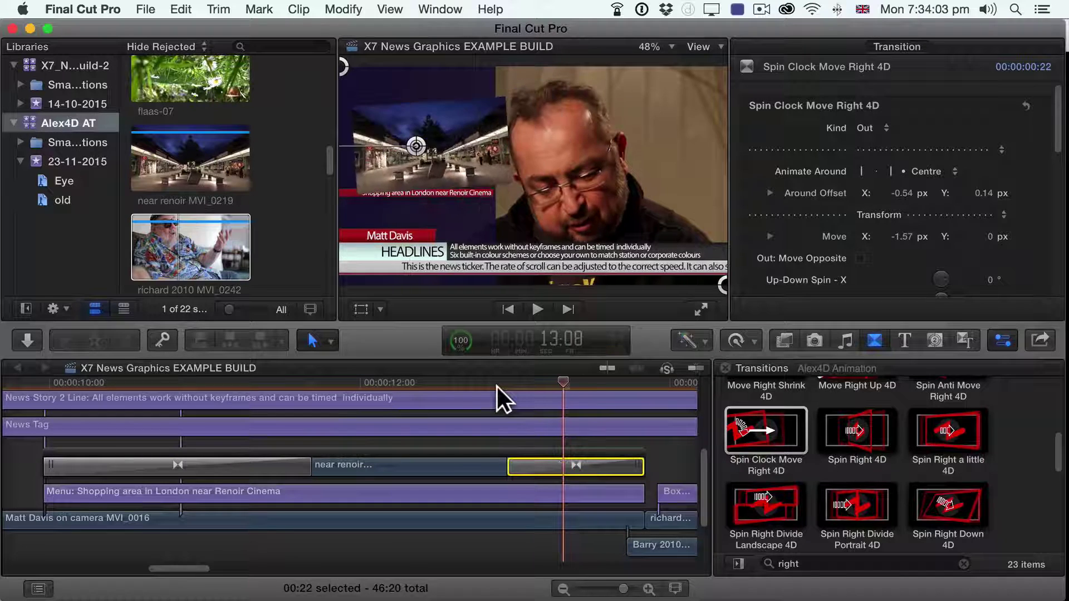
pyautogui.press('k')
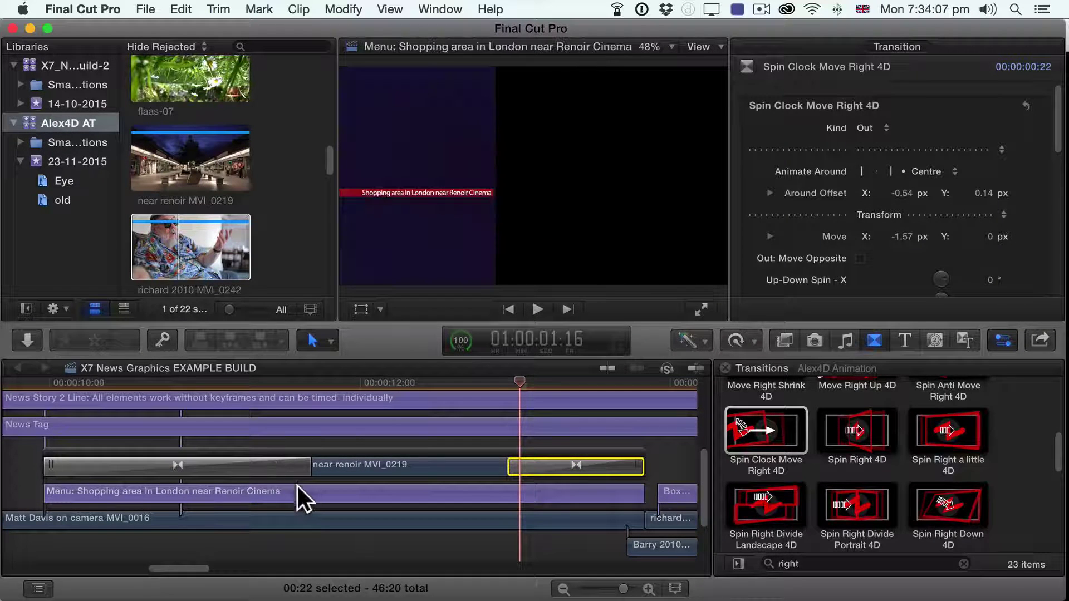
# Step: Wrap the Menu: Shopping area title in its own storyline with Create Storyline
pyautogui.click(297, 489)
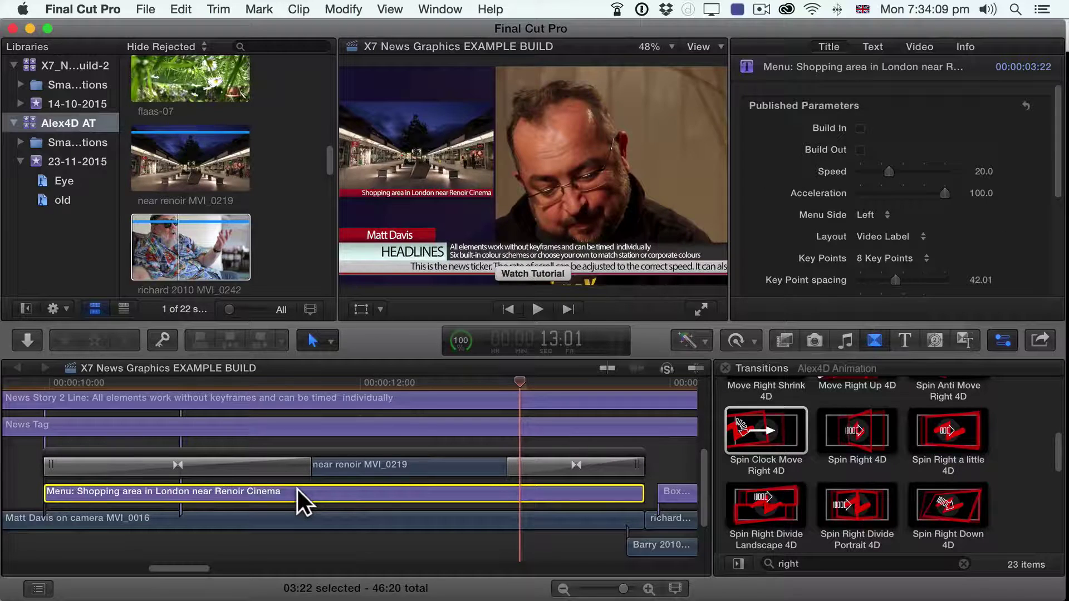
pyautogui.press('alt+super+s')
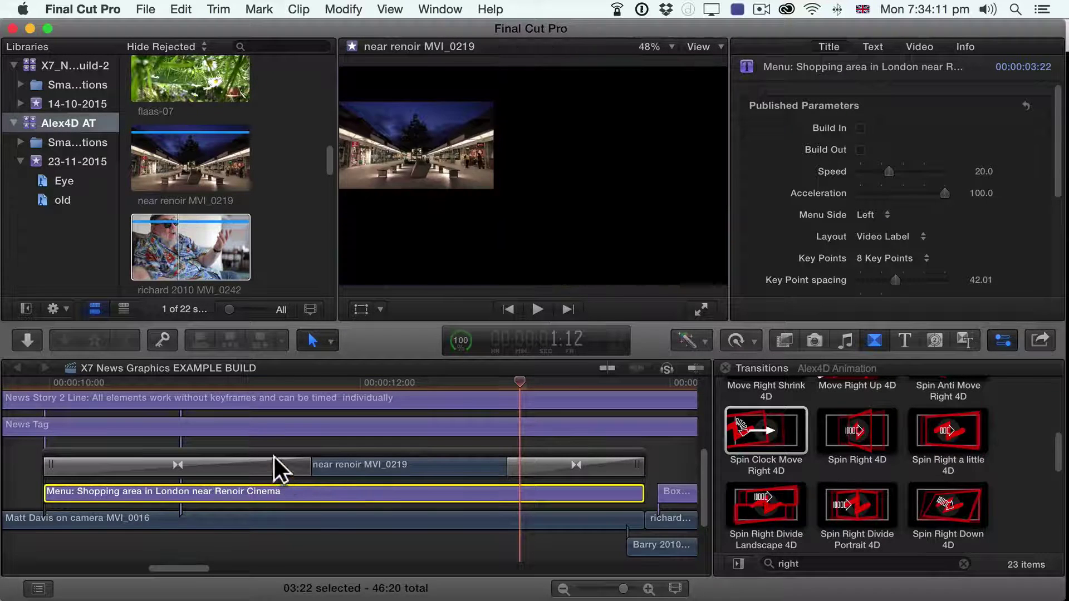
pyautogui.rightClick(307, 490)
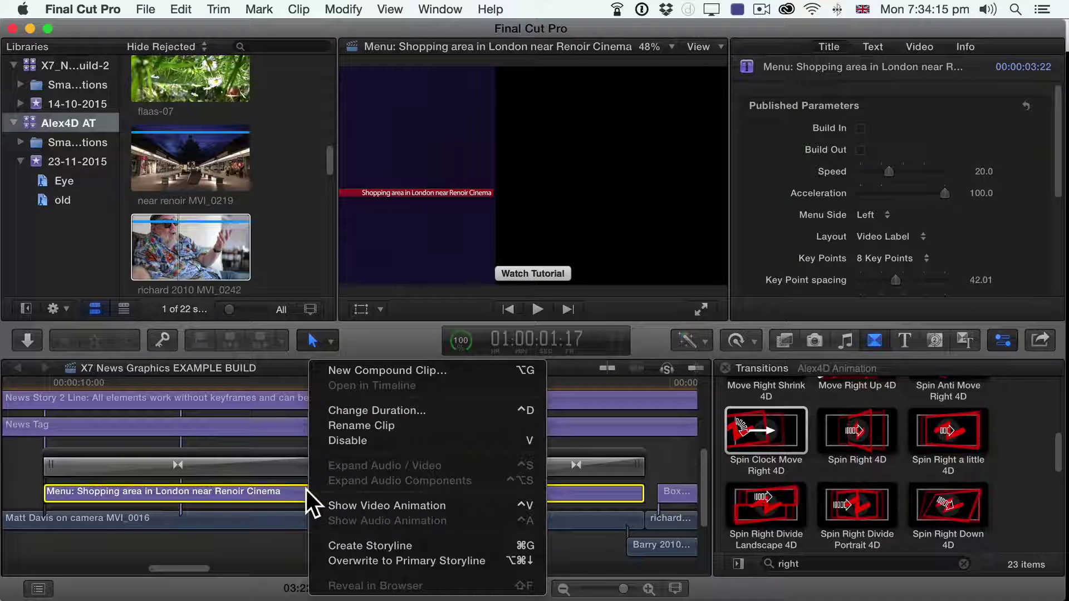
pyautogui.click(340, 544)
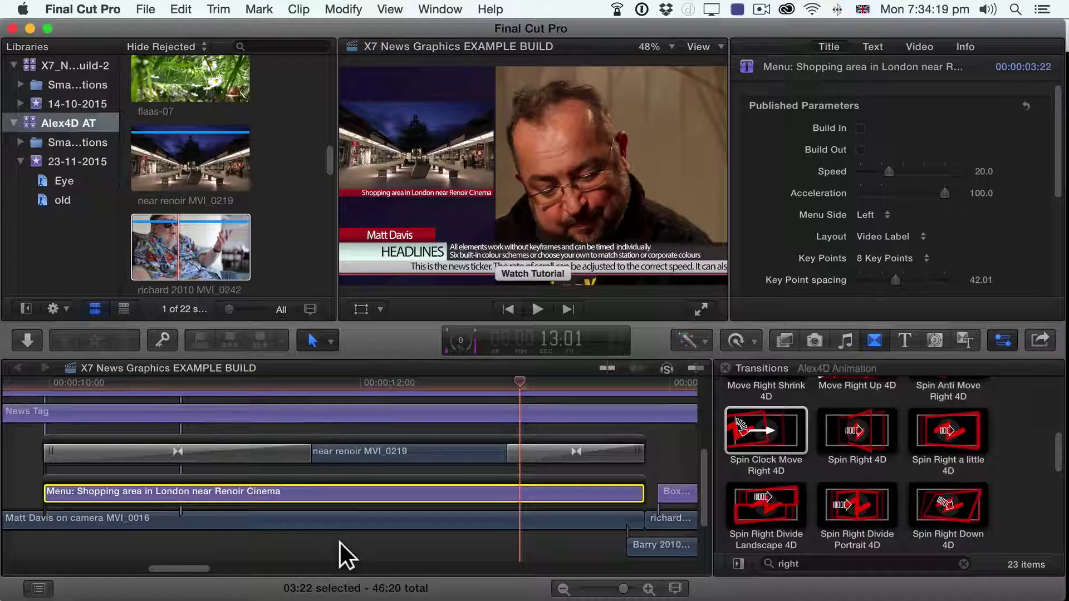
# Step: Copy the opening and ending spin transitions onto the title storyline and play the sequence
pyautogui.moveTo(219, 444); pyautogui.dragTo(210, 489)
pyautogui.moveTo(526, 448); pyautogui.dragTo(528, 492)
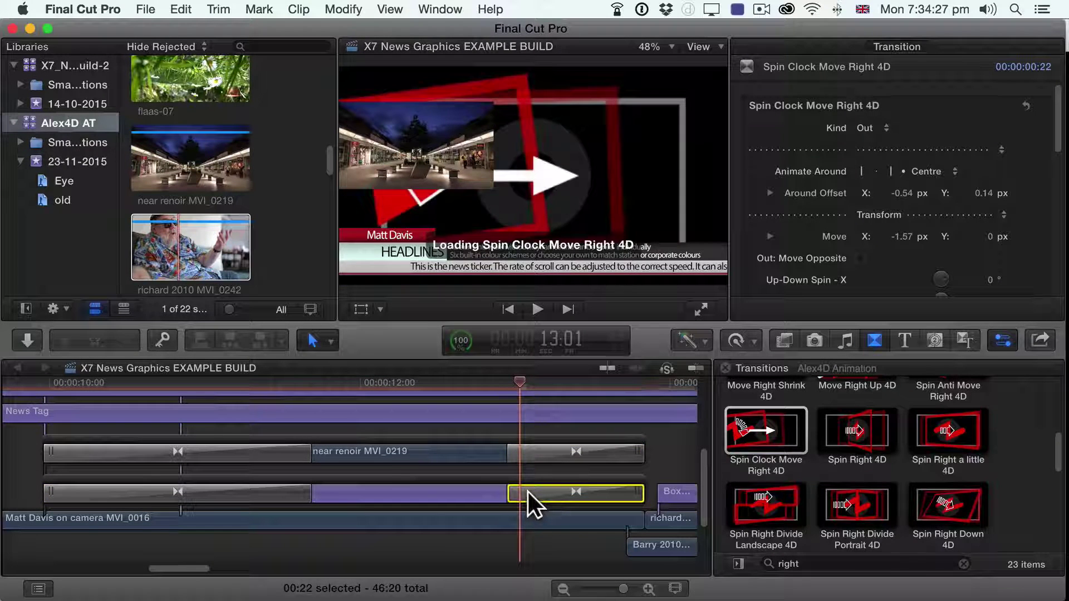
pyautogui.click(23, 381)
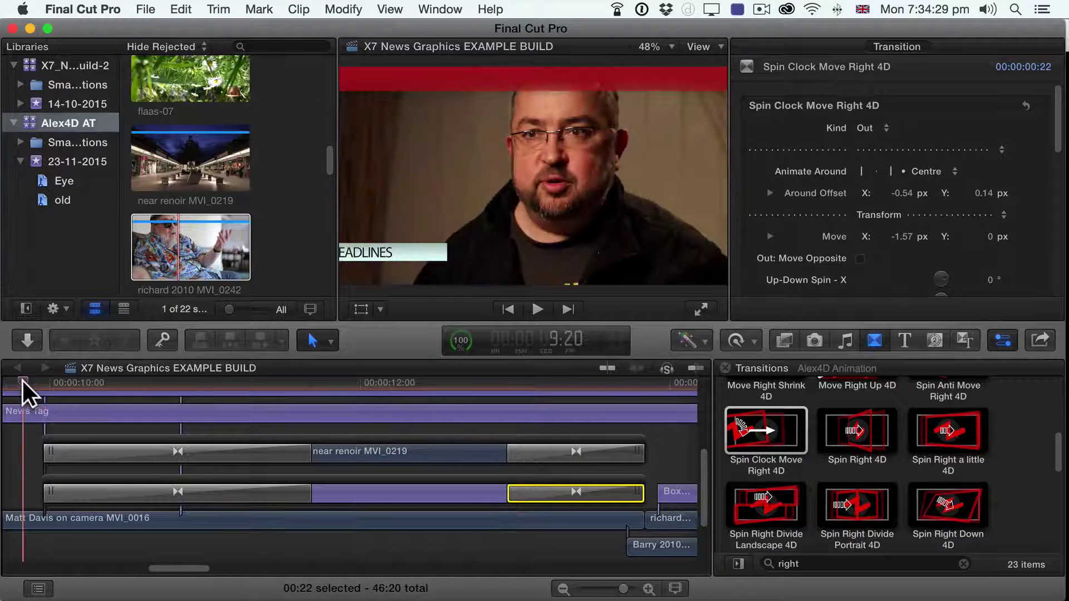
pyautogui.press('Right')
pyautogui.press('Right')
pyautogui.press('Right')
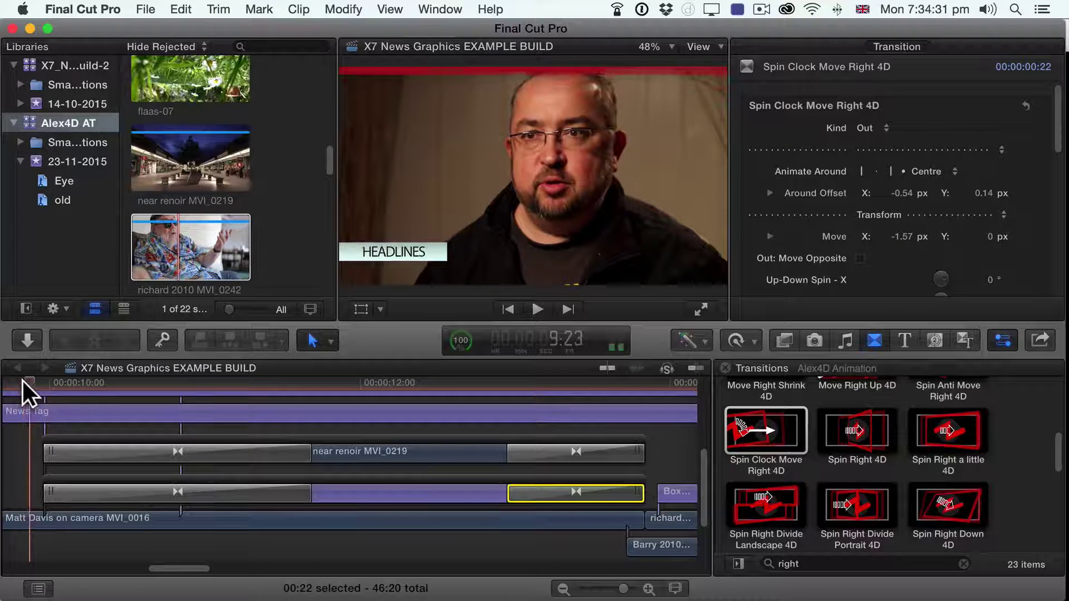
pyautogui.press('space')
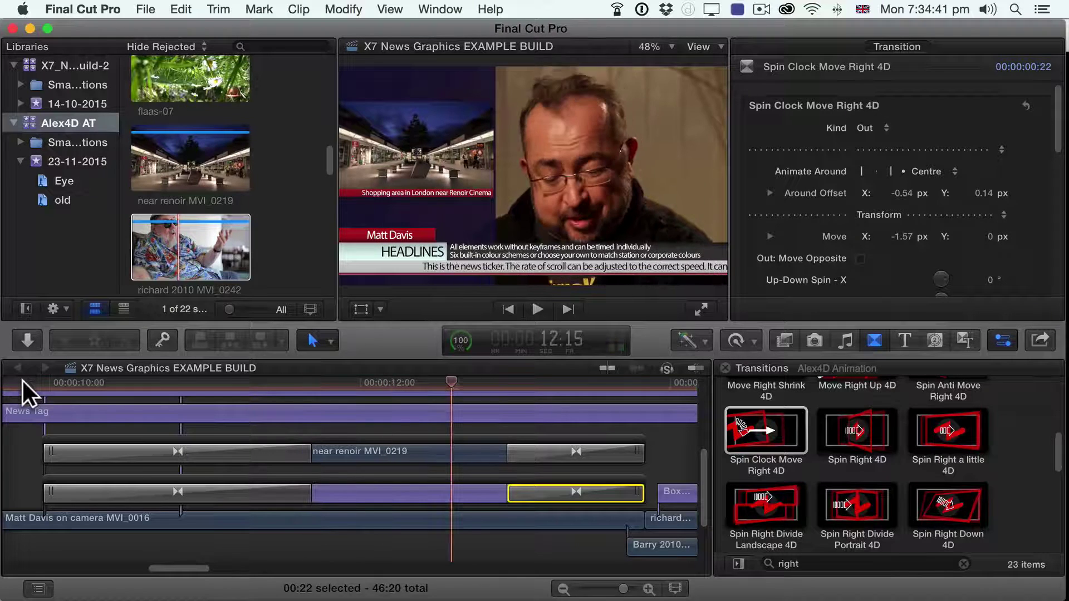
pyautogui.press('space')
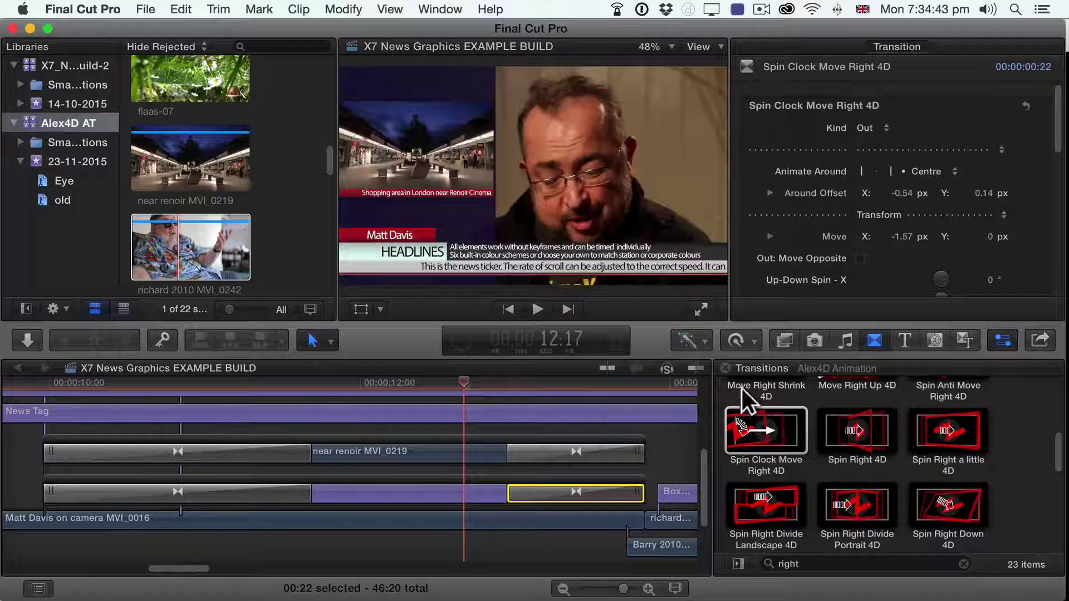
# Step: Hide the Transitions browser and zoom the timeline out two steps
pyautogui.click(726, 368)
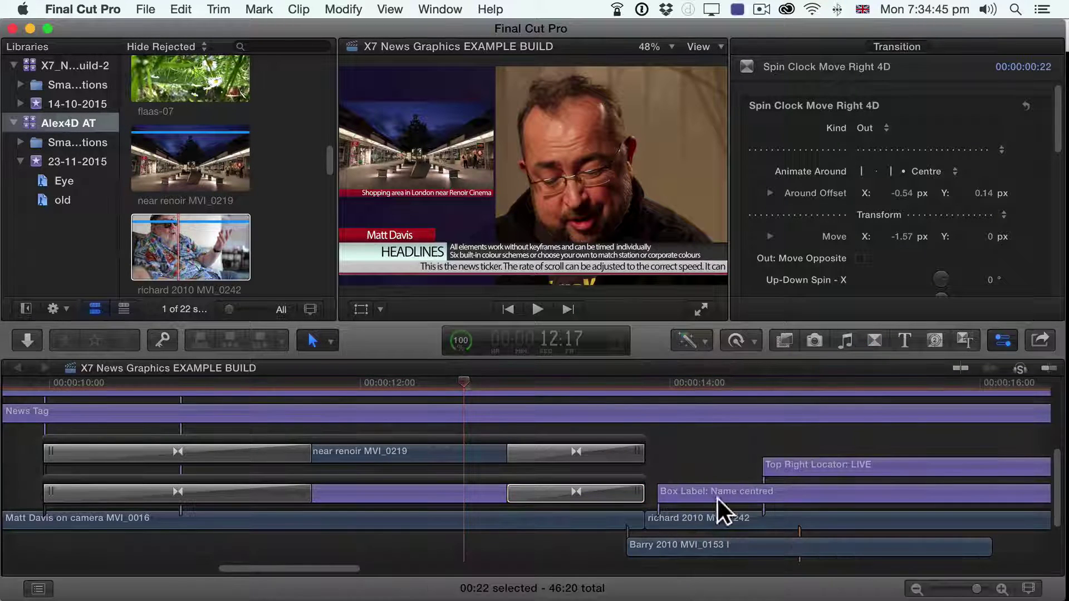
pyautogui.click(916, 589)
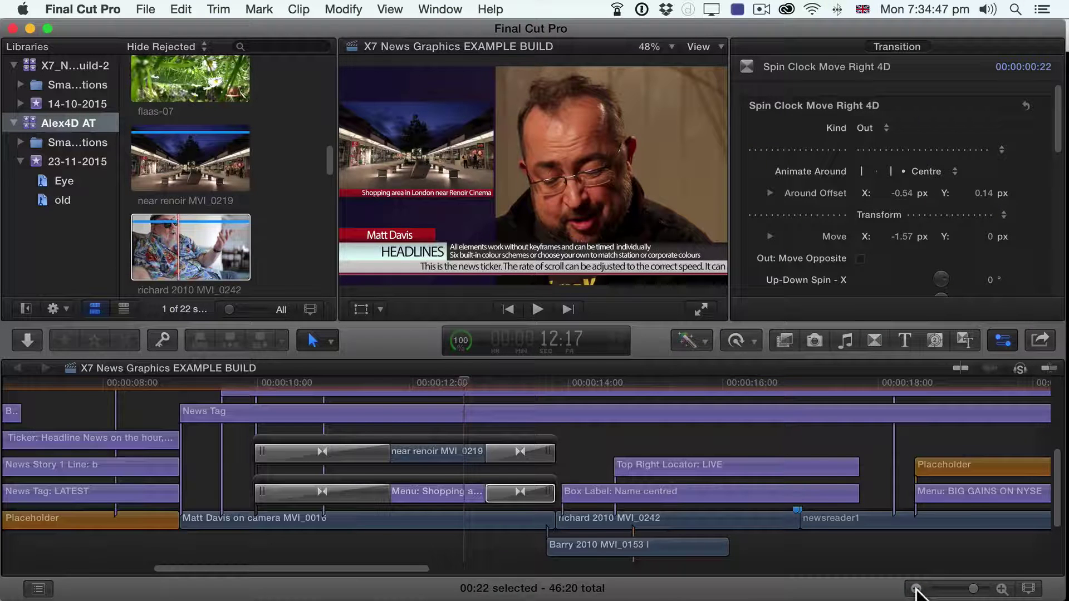
pyautogui.click(916, 588)
pyautogui.click(468, 517)
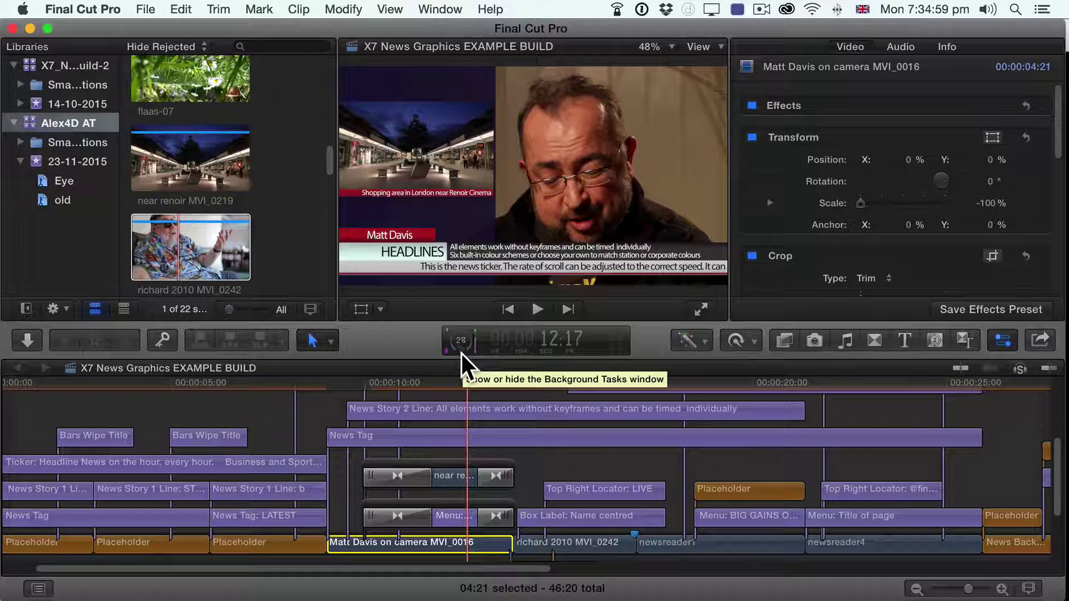
pyautogui.click(387, 7)
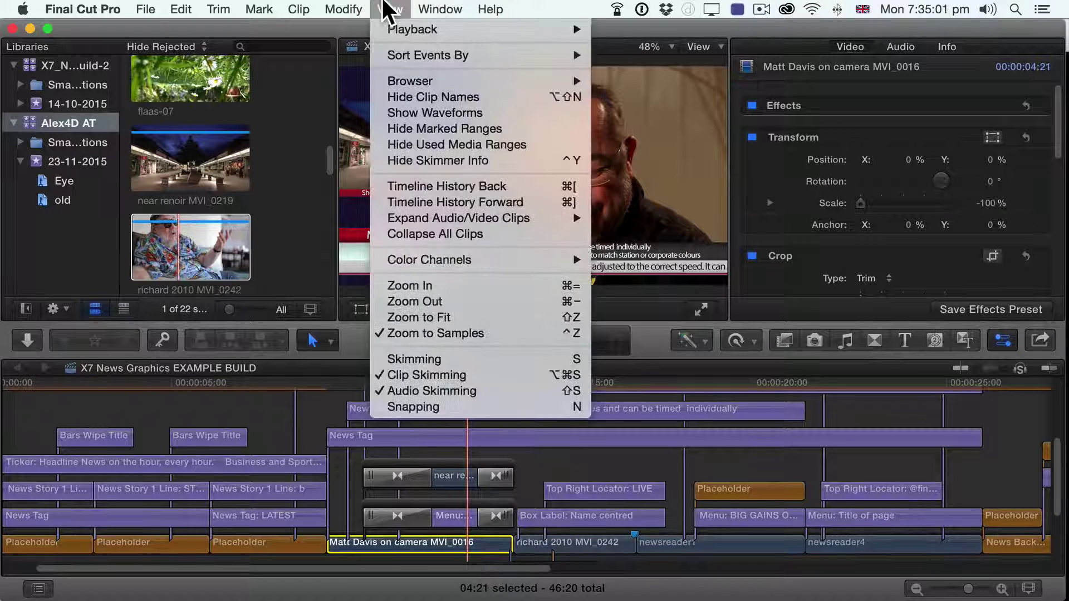
pyautogui.click(430, 384)
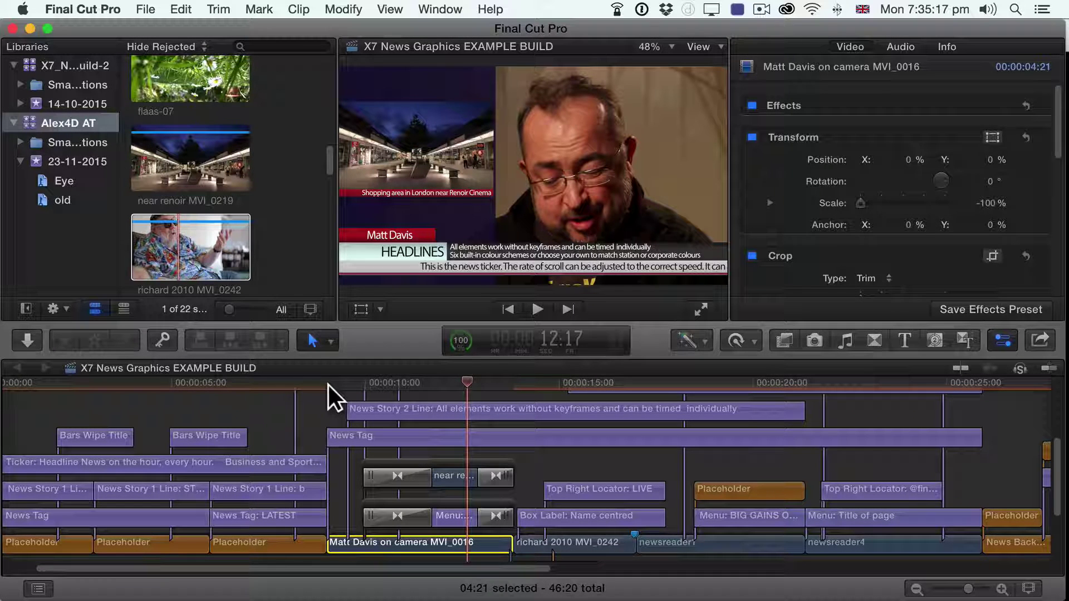
pyautogui.click(329, 385)
pyautogui.press('space')
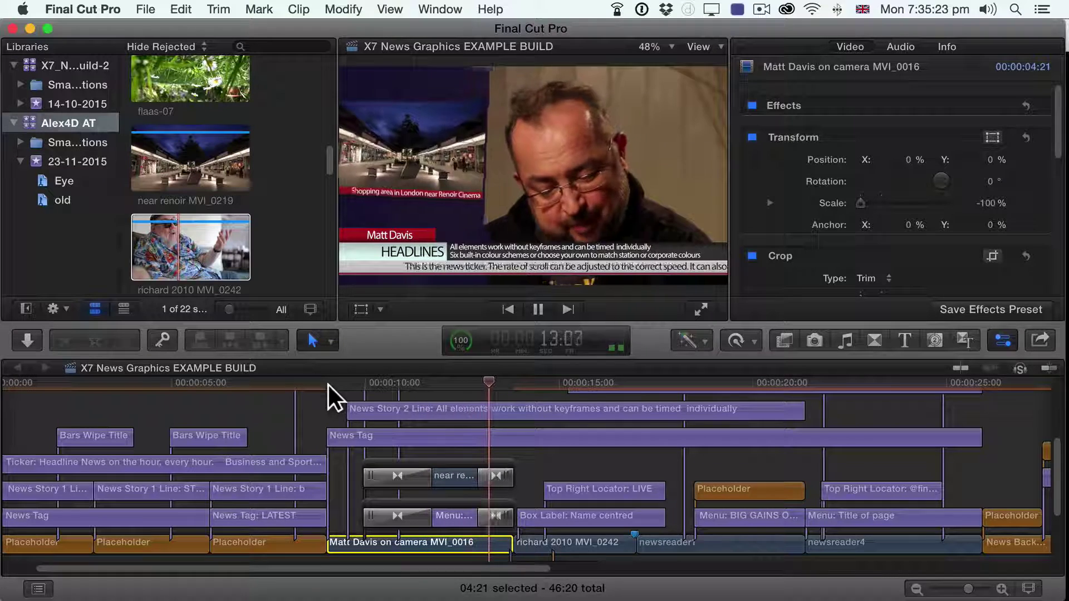
pyautogui.press('space')
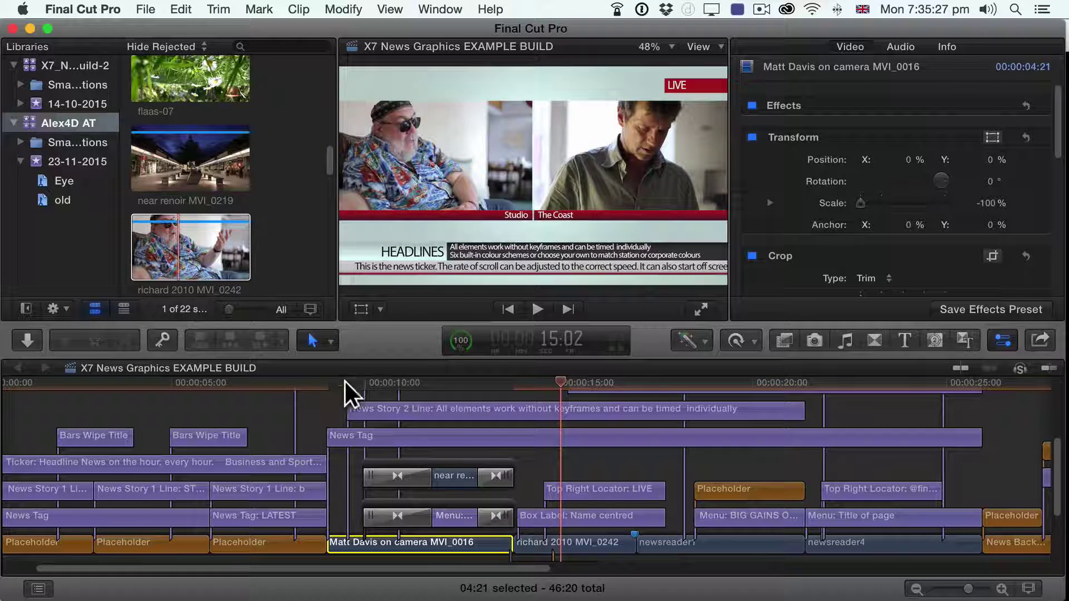
pyautogui.click(446, 379)
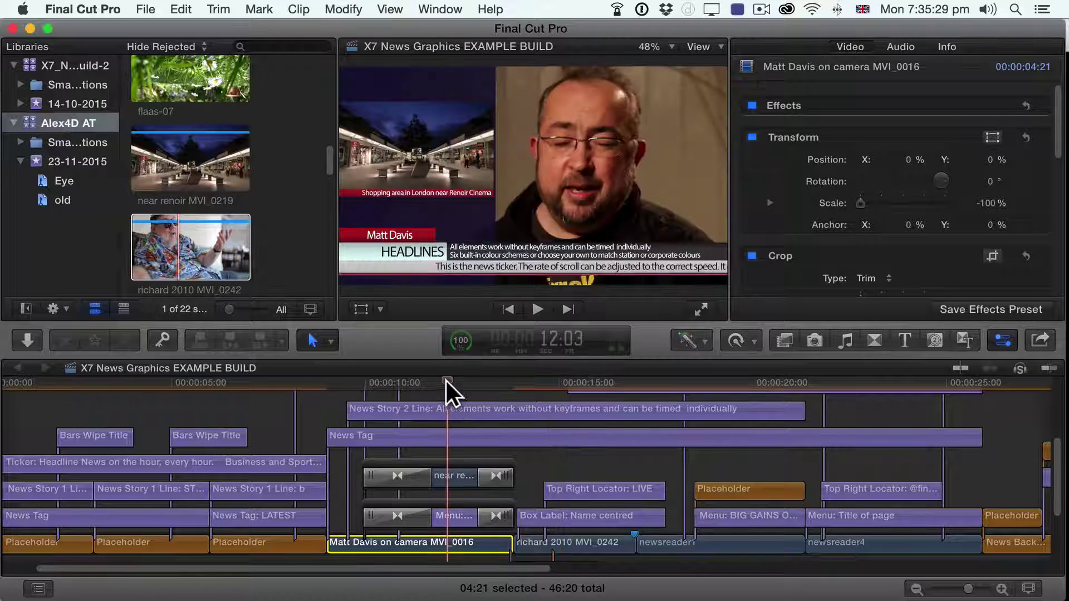
pyautogui.click(398, 381)
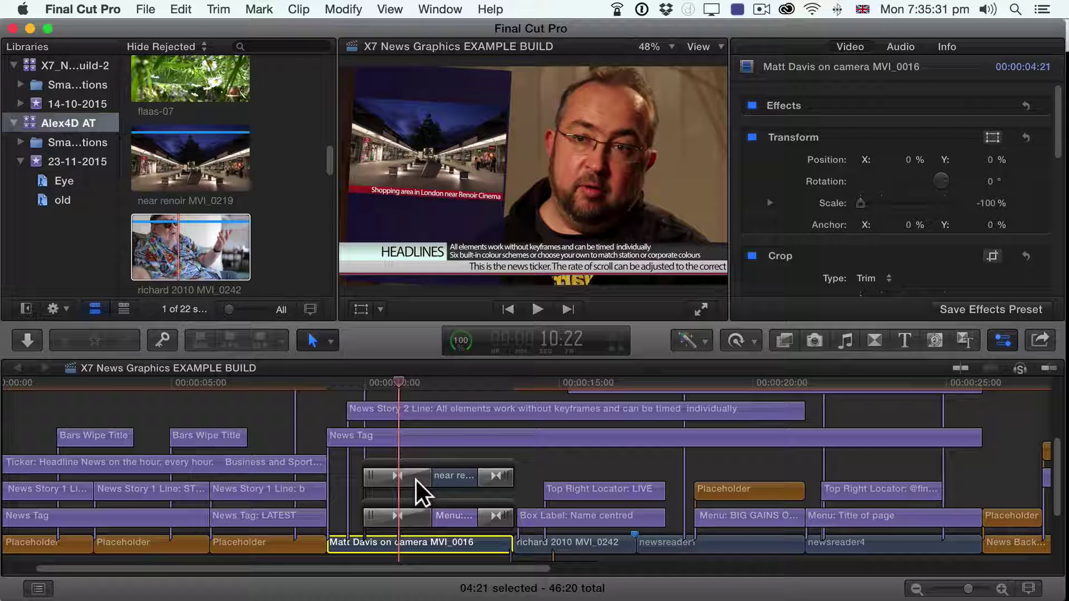
pyautogui.click(446, 510)
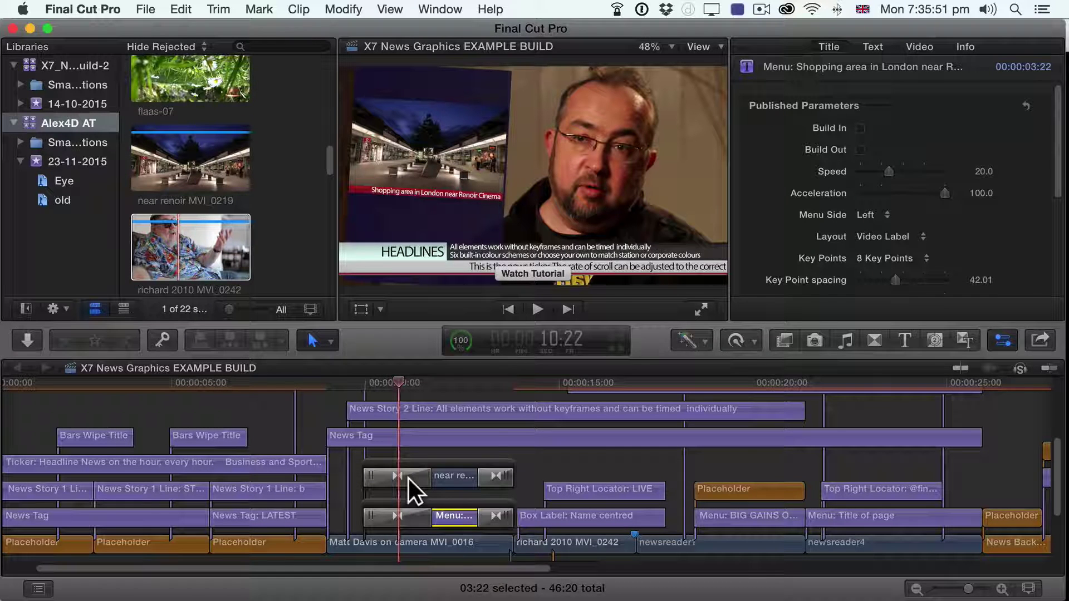
# Step: Switch from Final Cut Pro to Finder, showing the promo articles folder
pyautogui.press('super+Tab')
pyautogui.press('super+Tab')
pyautogui.press('super+Tab')
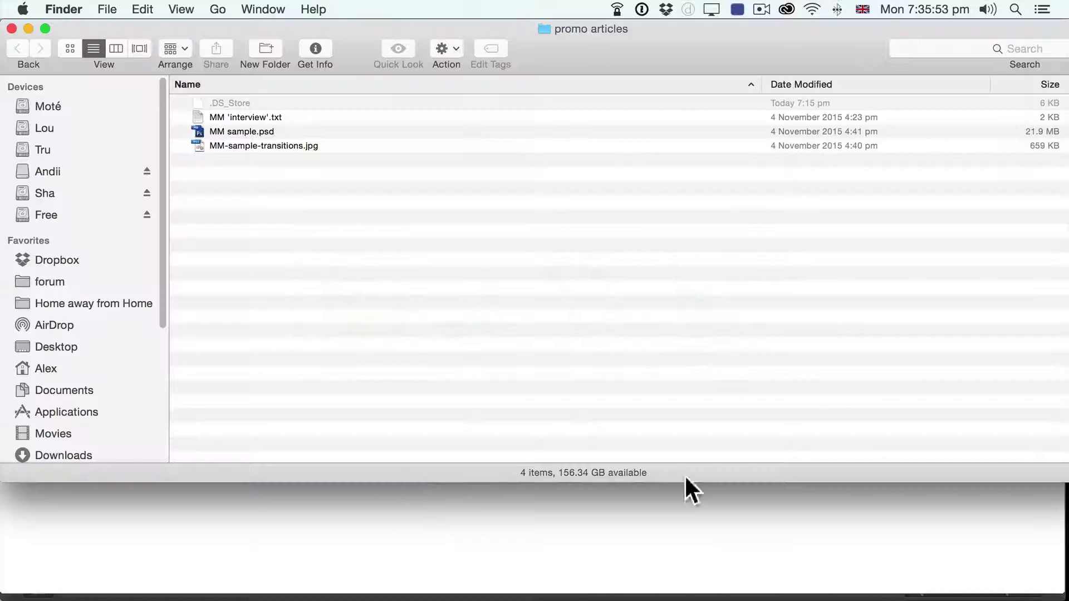
pyautogui.moveTo(1066, 398)
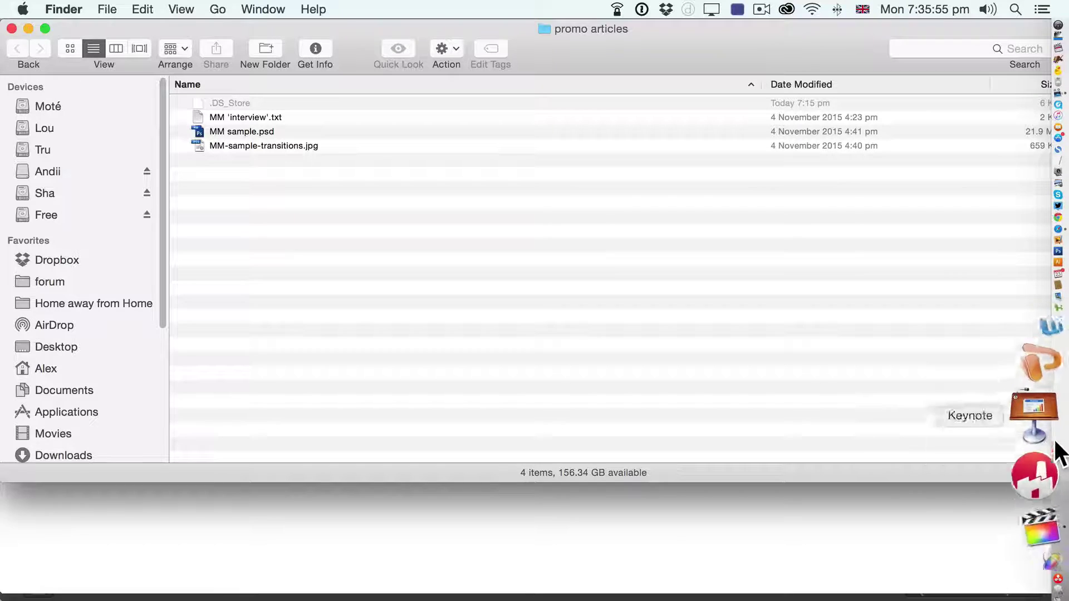